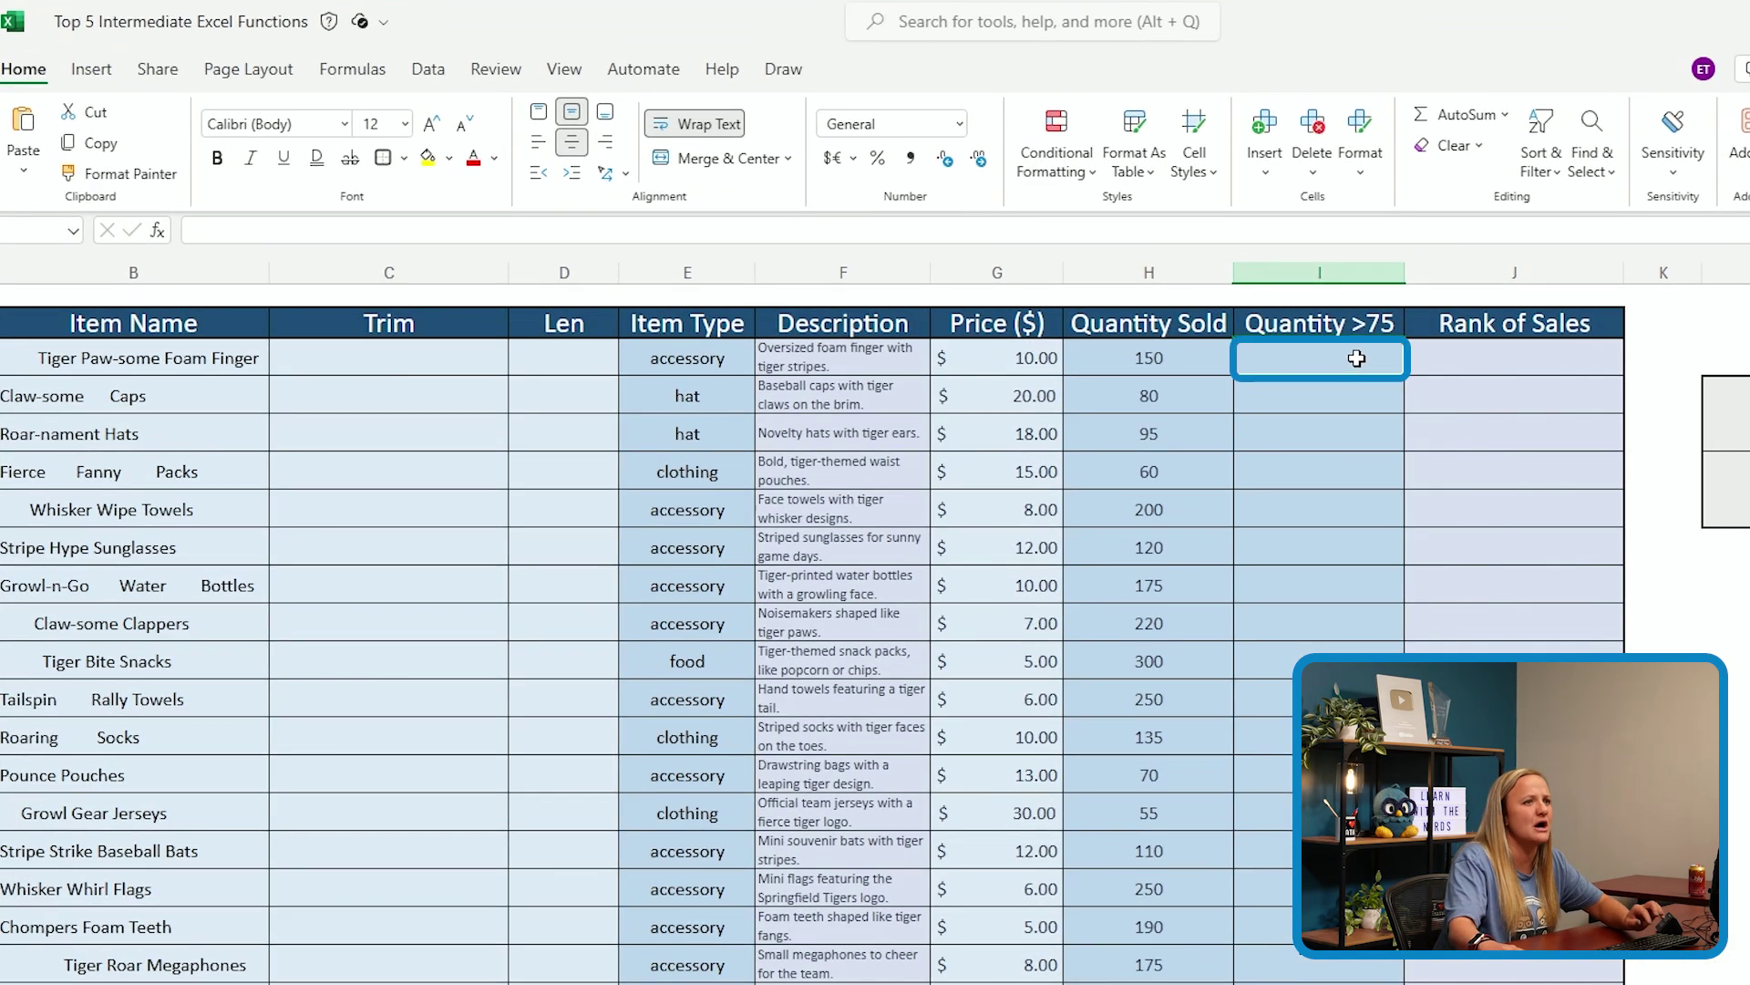
Enter =IF(H5>75,"YES","NO") in I5 so the 150-unit foam finger shows YES
{"action": "left_click", "coordinate": [1071, 222]}
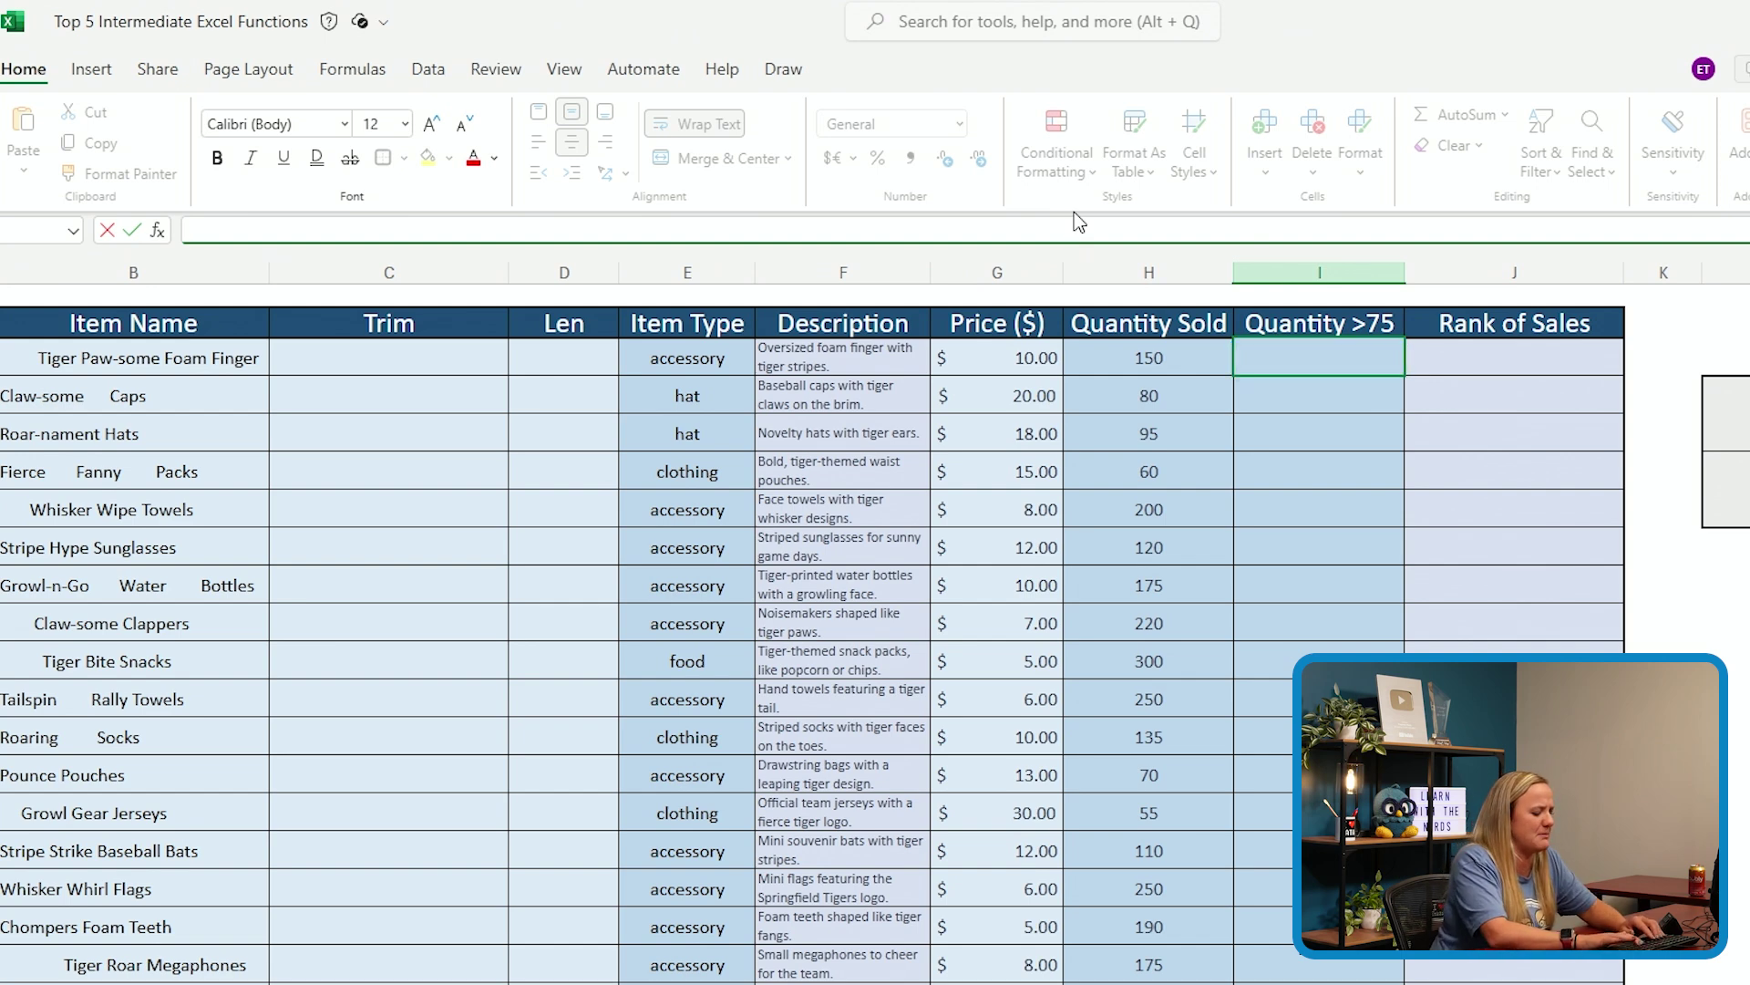
{"action": "type", "text": "=if"}
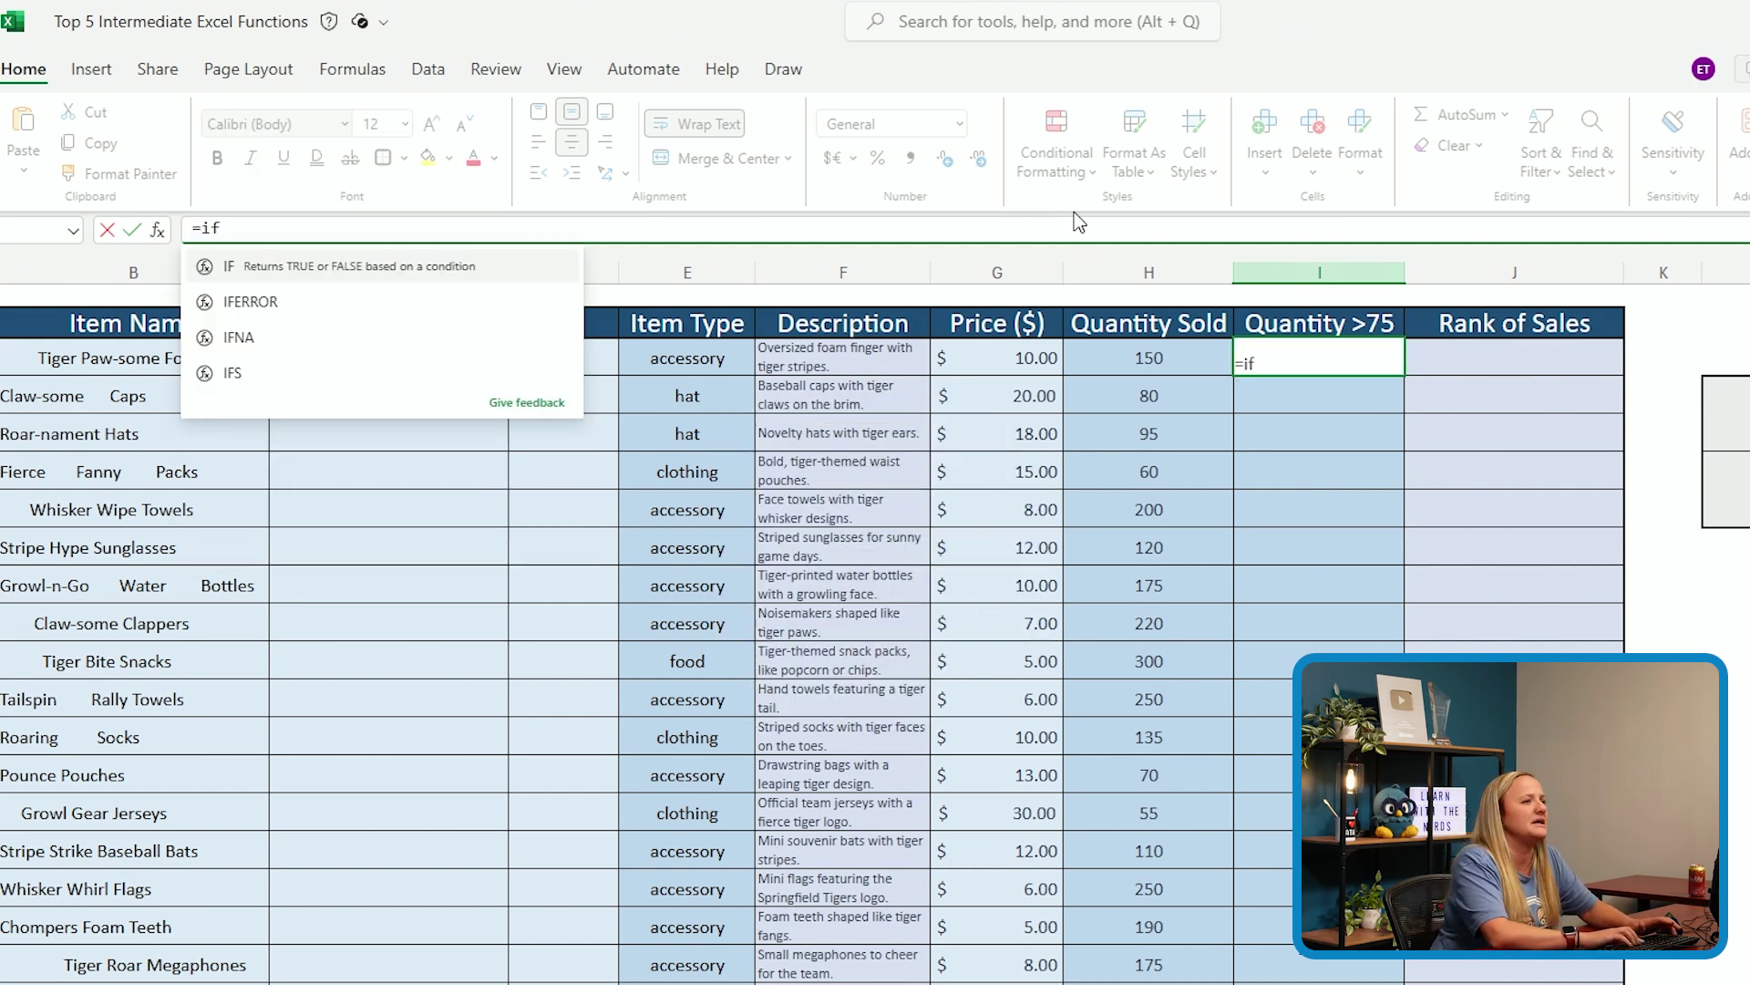
{"action": "key", "text": "Tab"}
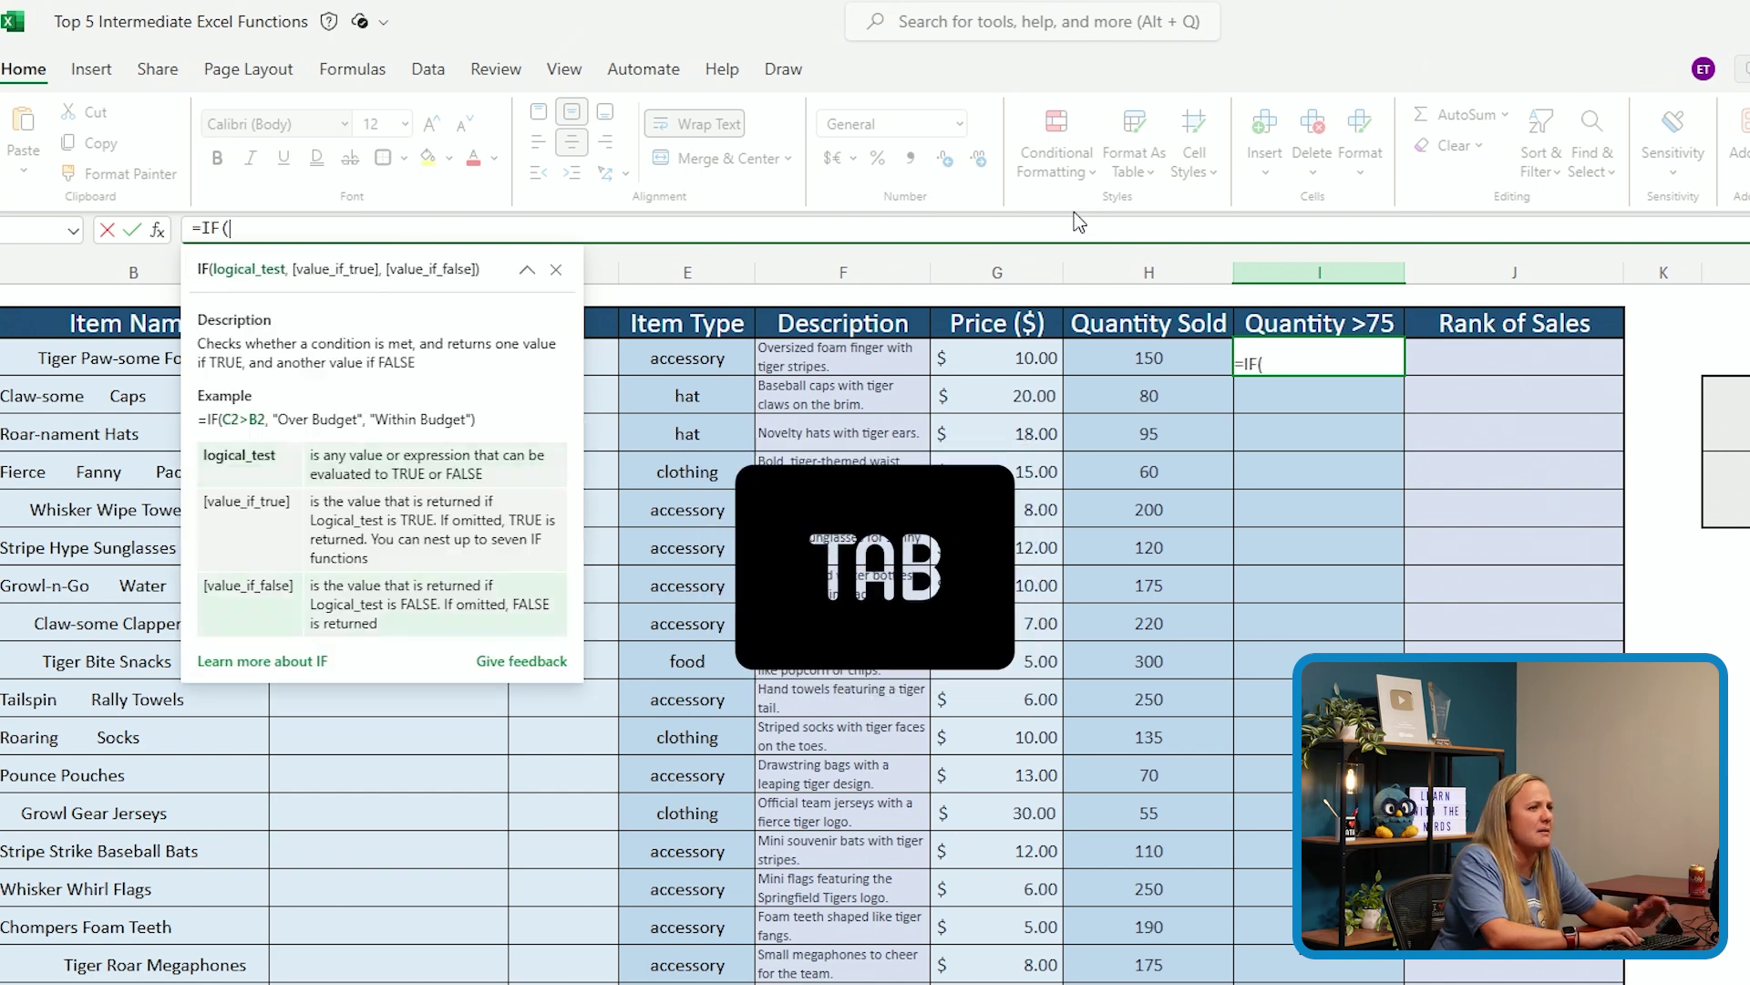
{"action": "left_click", "coordinate": [1139, 364]}
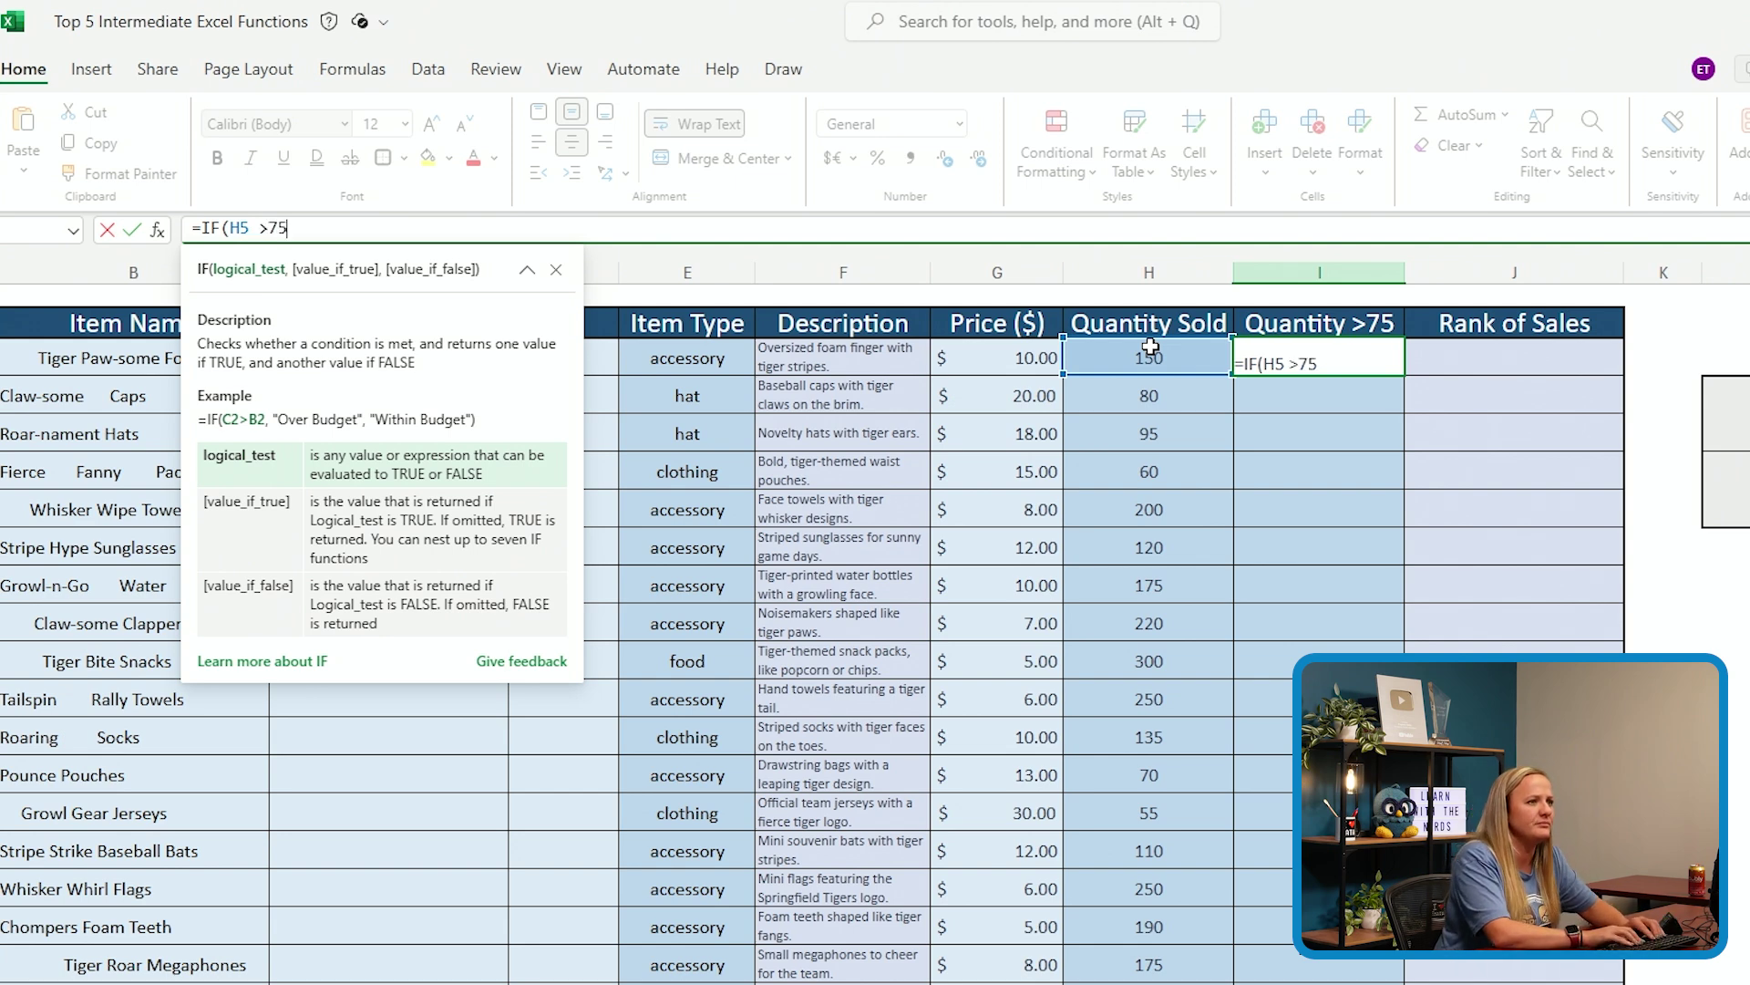
{"action": "type", "text": ">75, \"YES"}
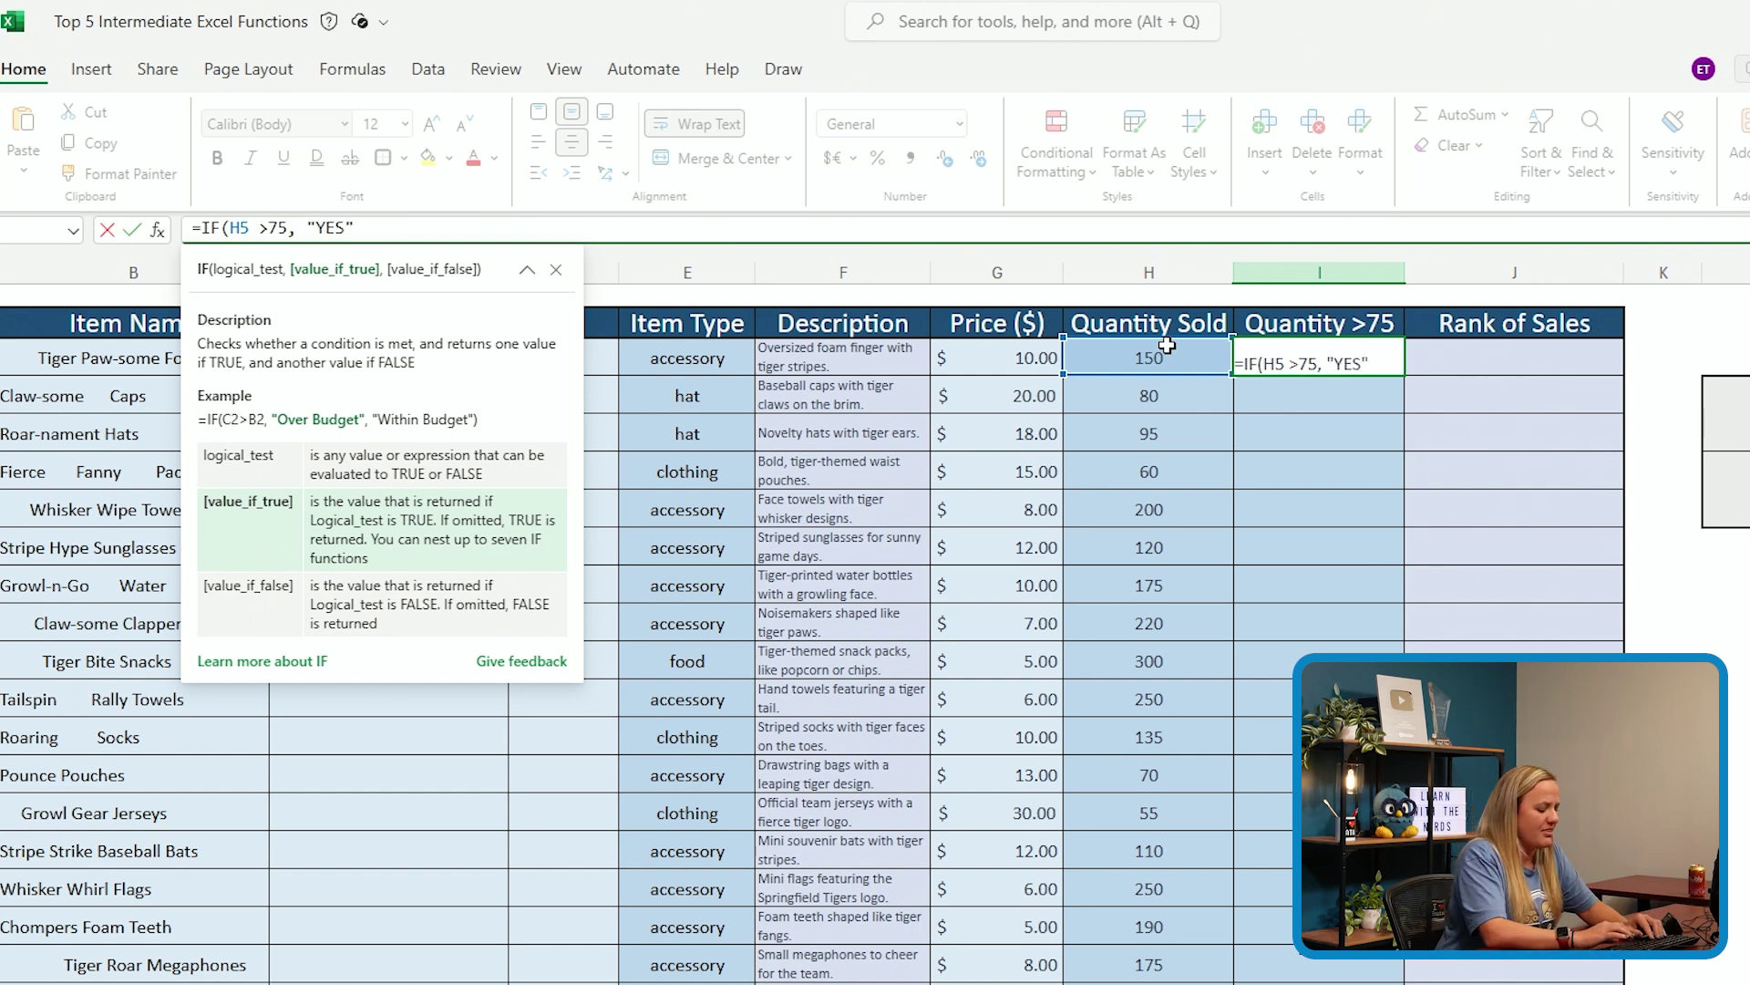
{"action": "type", "text": ","}
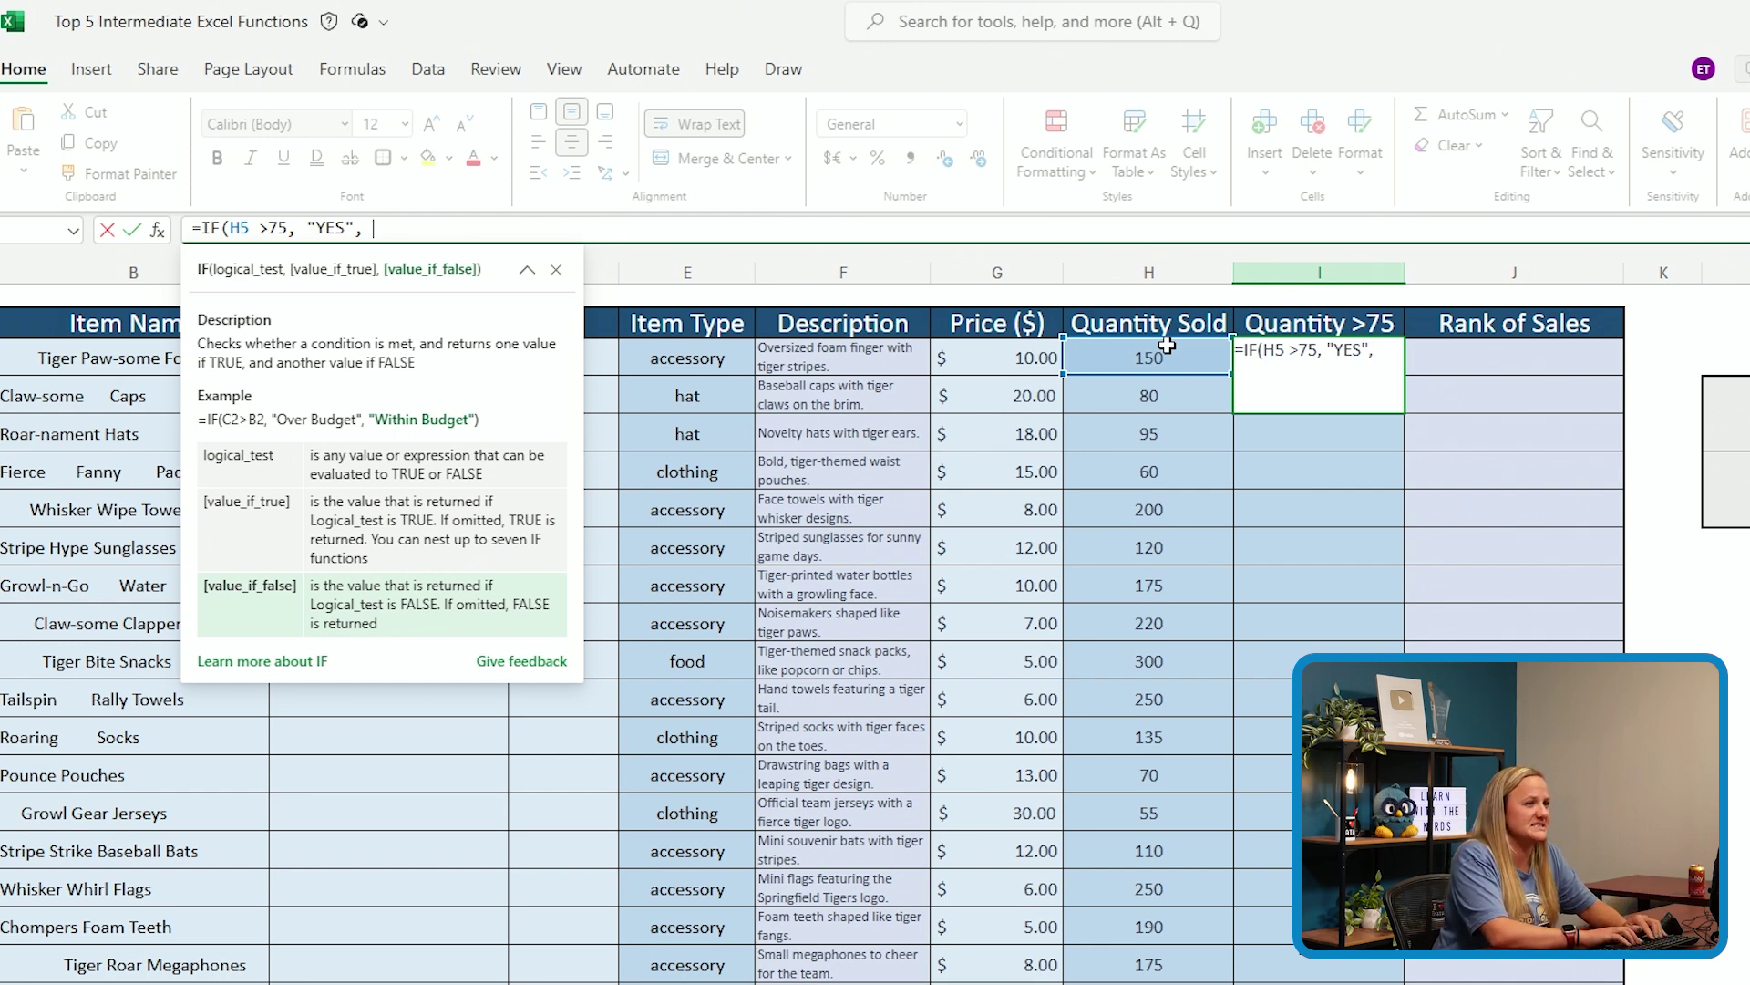
{"action": "type", "text": "\"NO"}
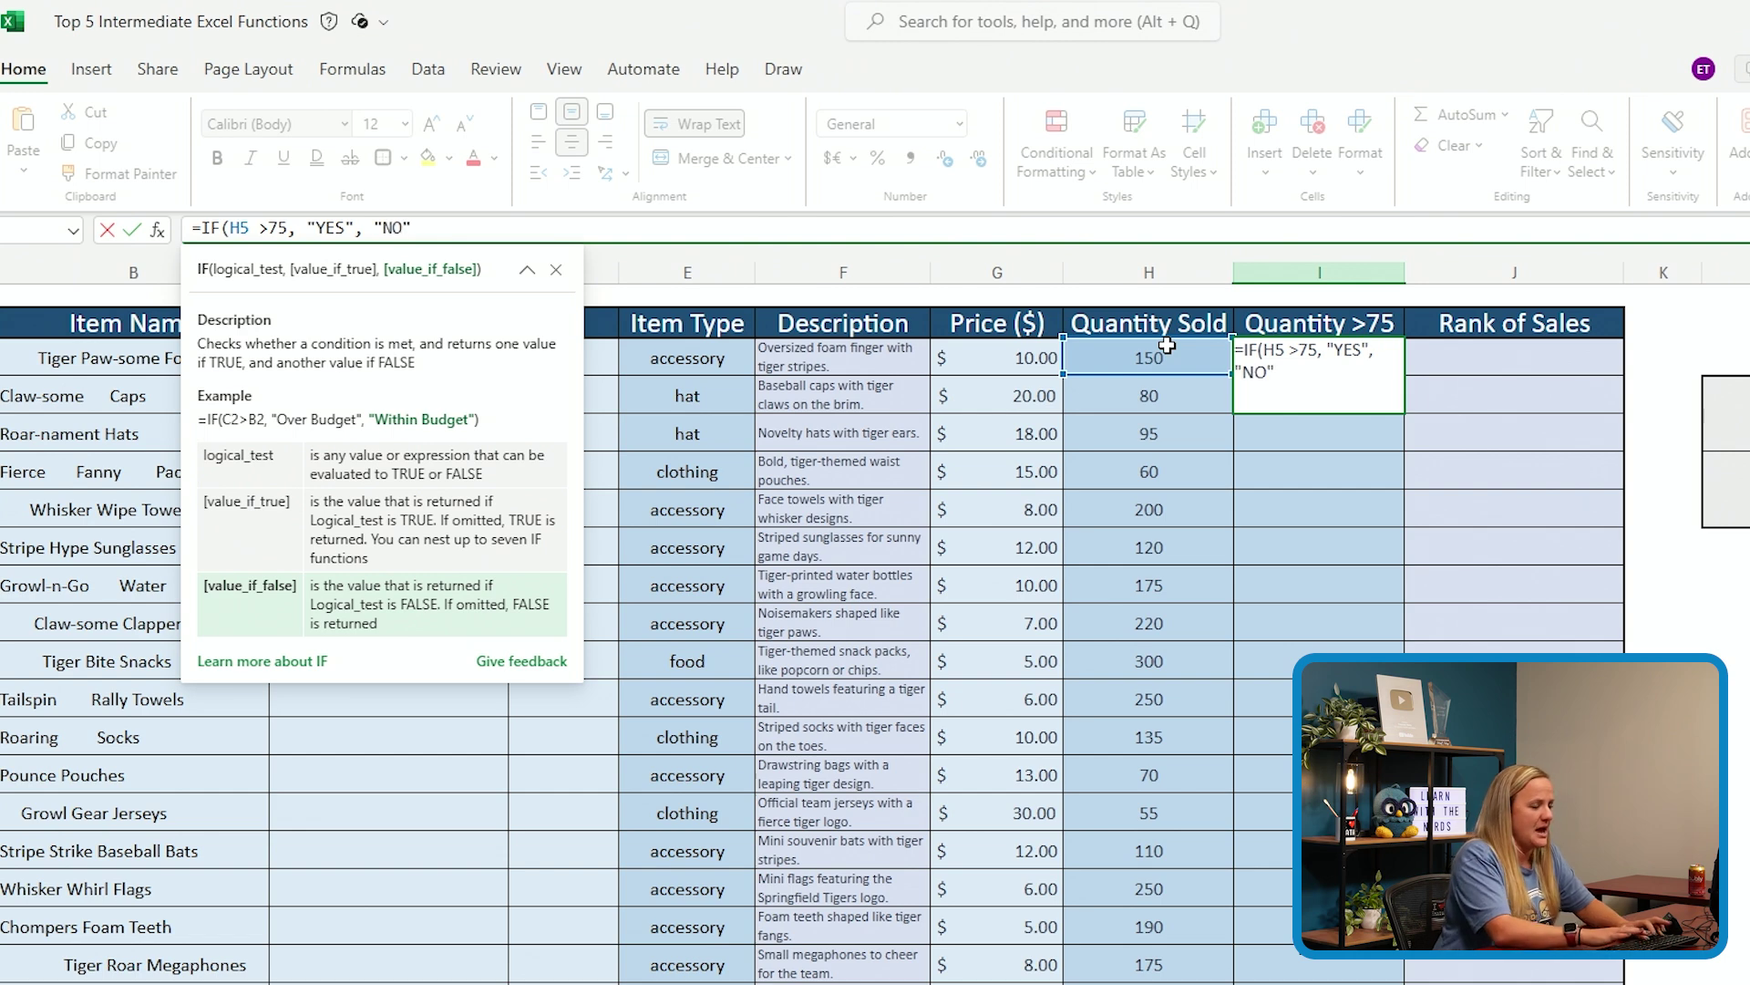
{"action": "type", "text": "\")"}
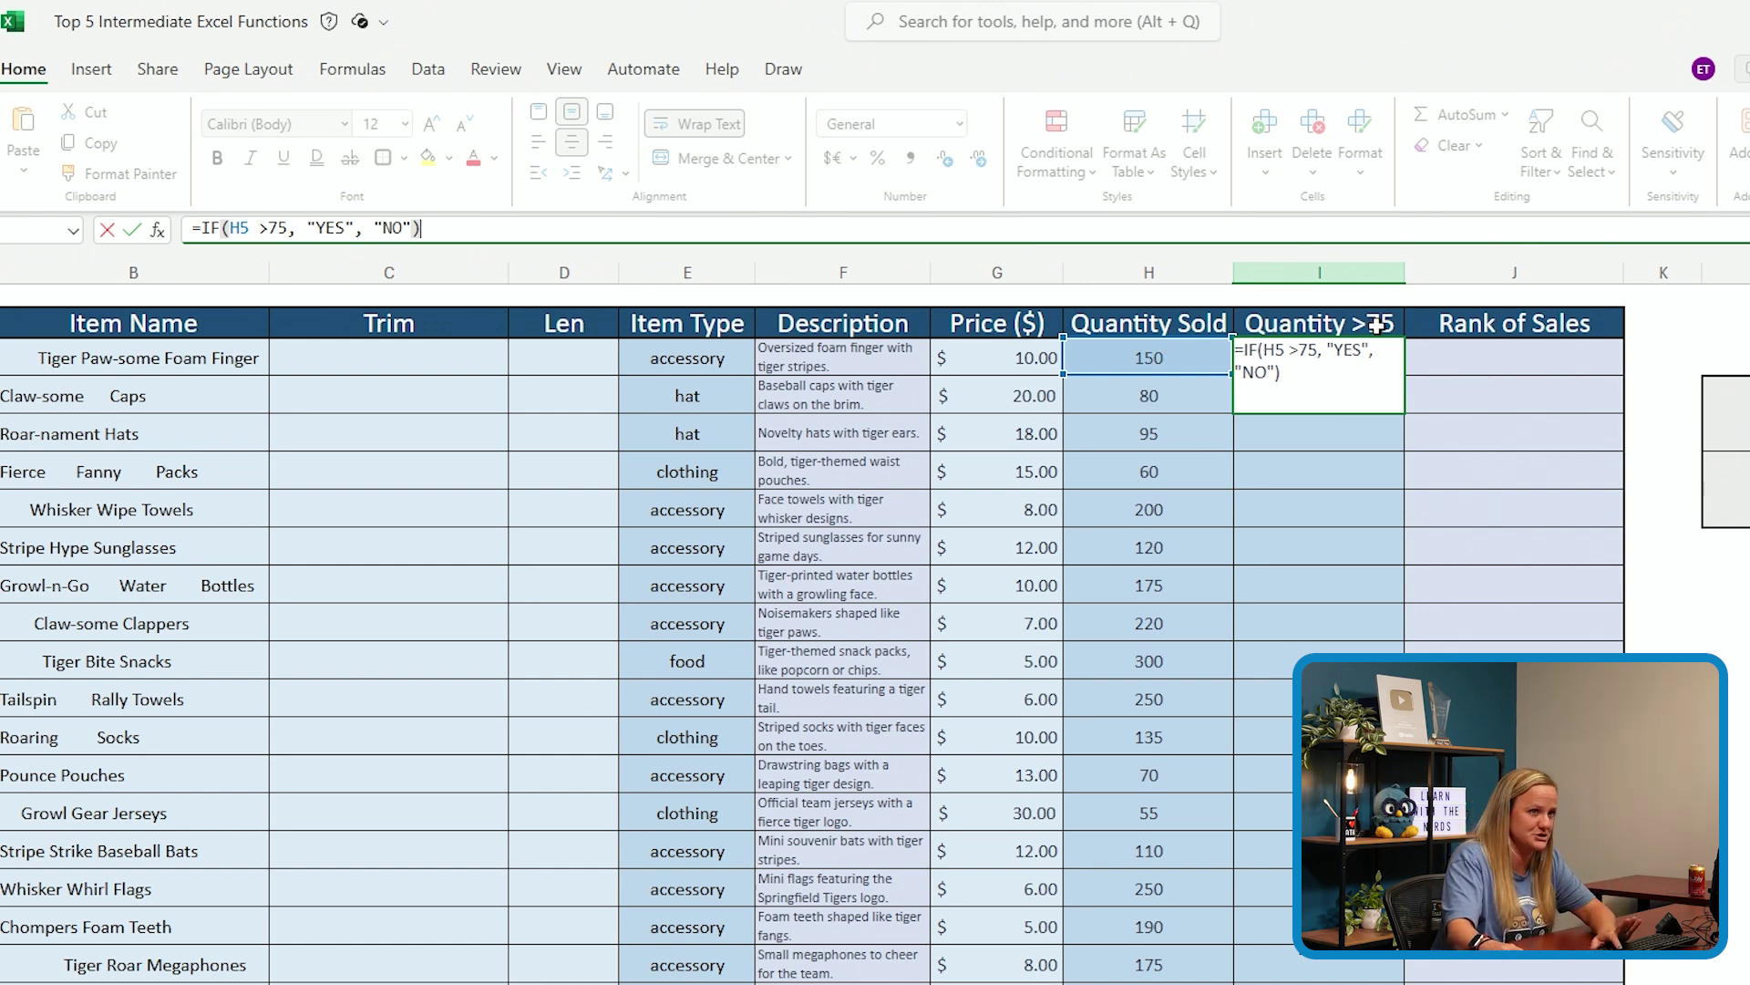
{"action": "key", "text": "Return"}
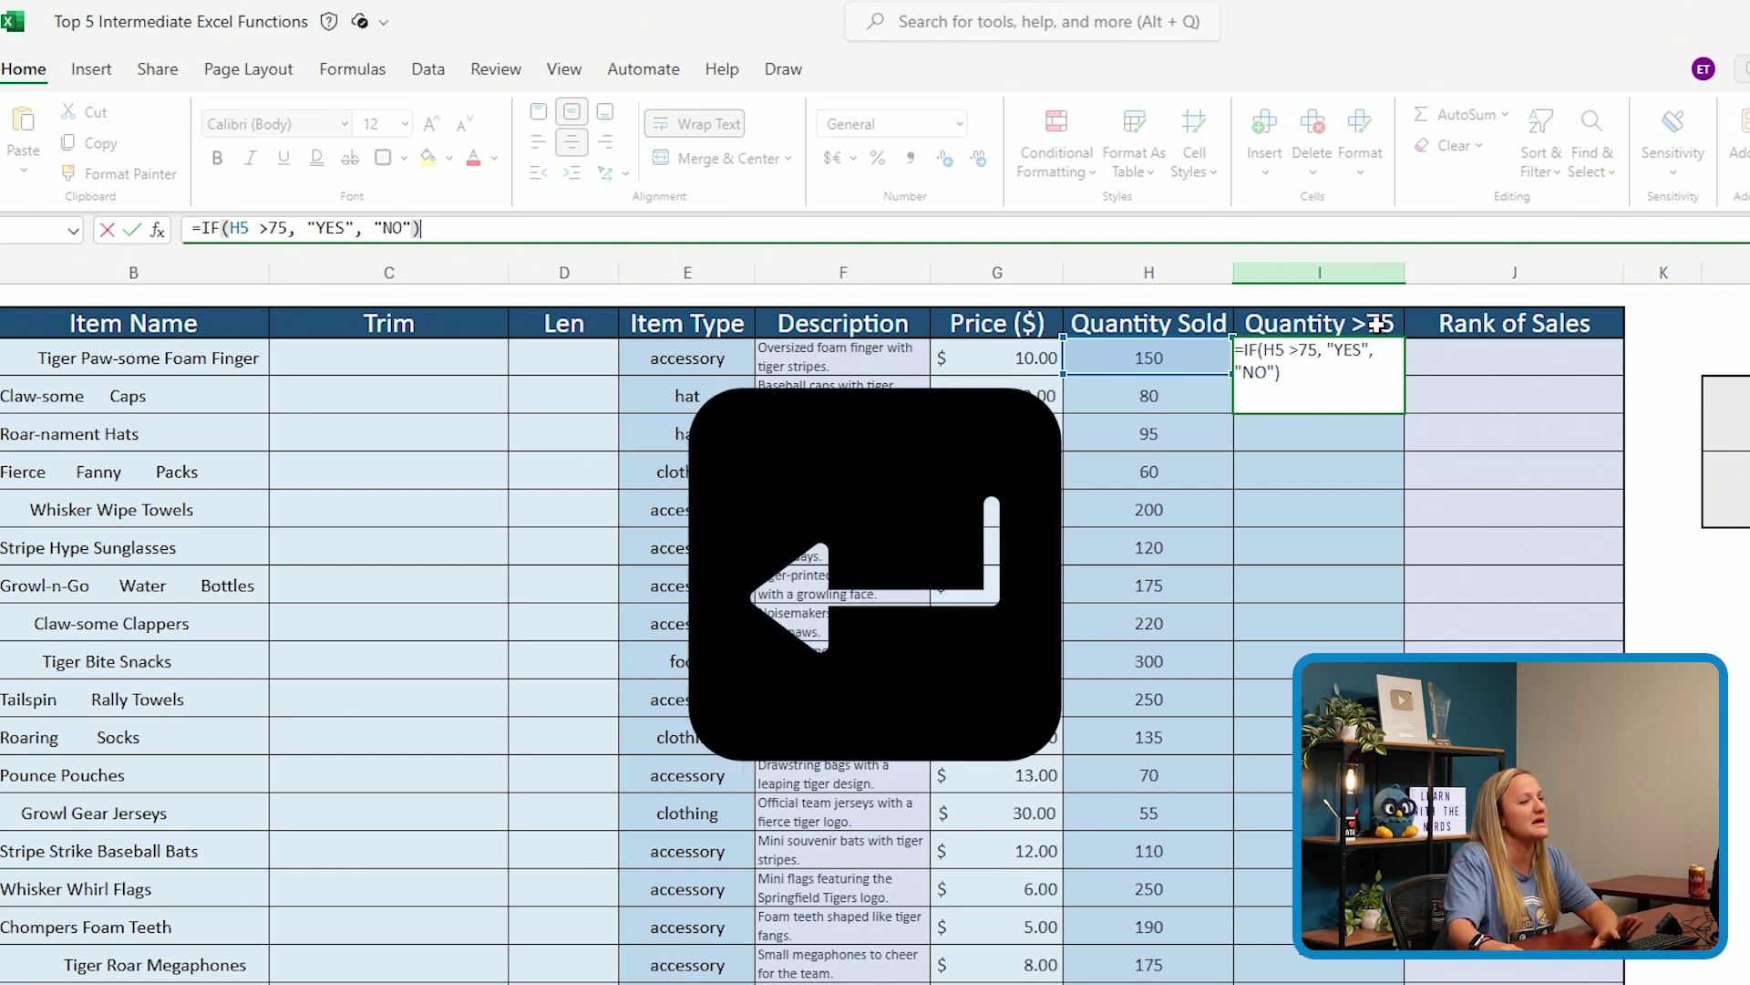
Copy I5's IF formula down to I29, then check the NO results in rows 26 and 28
{"action": "left_click", "coordinate": [1341, 360]}
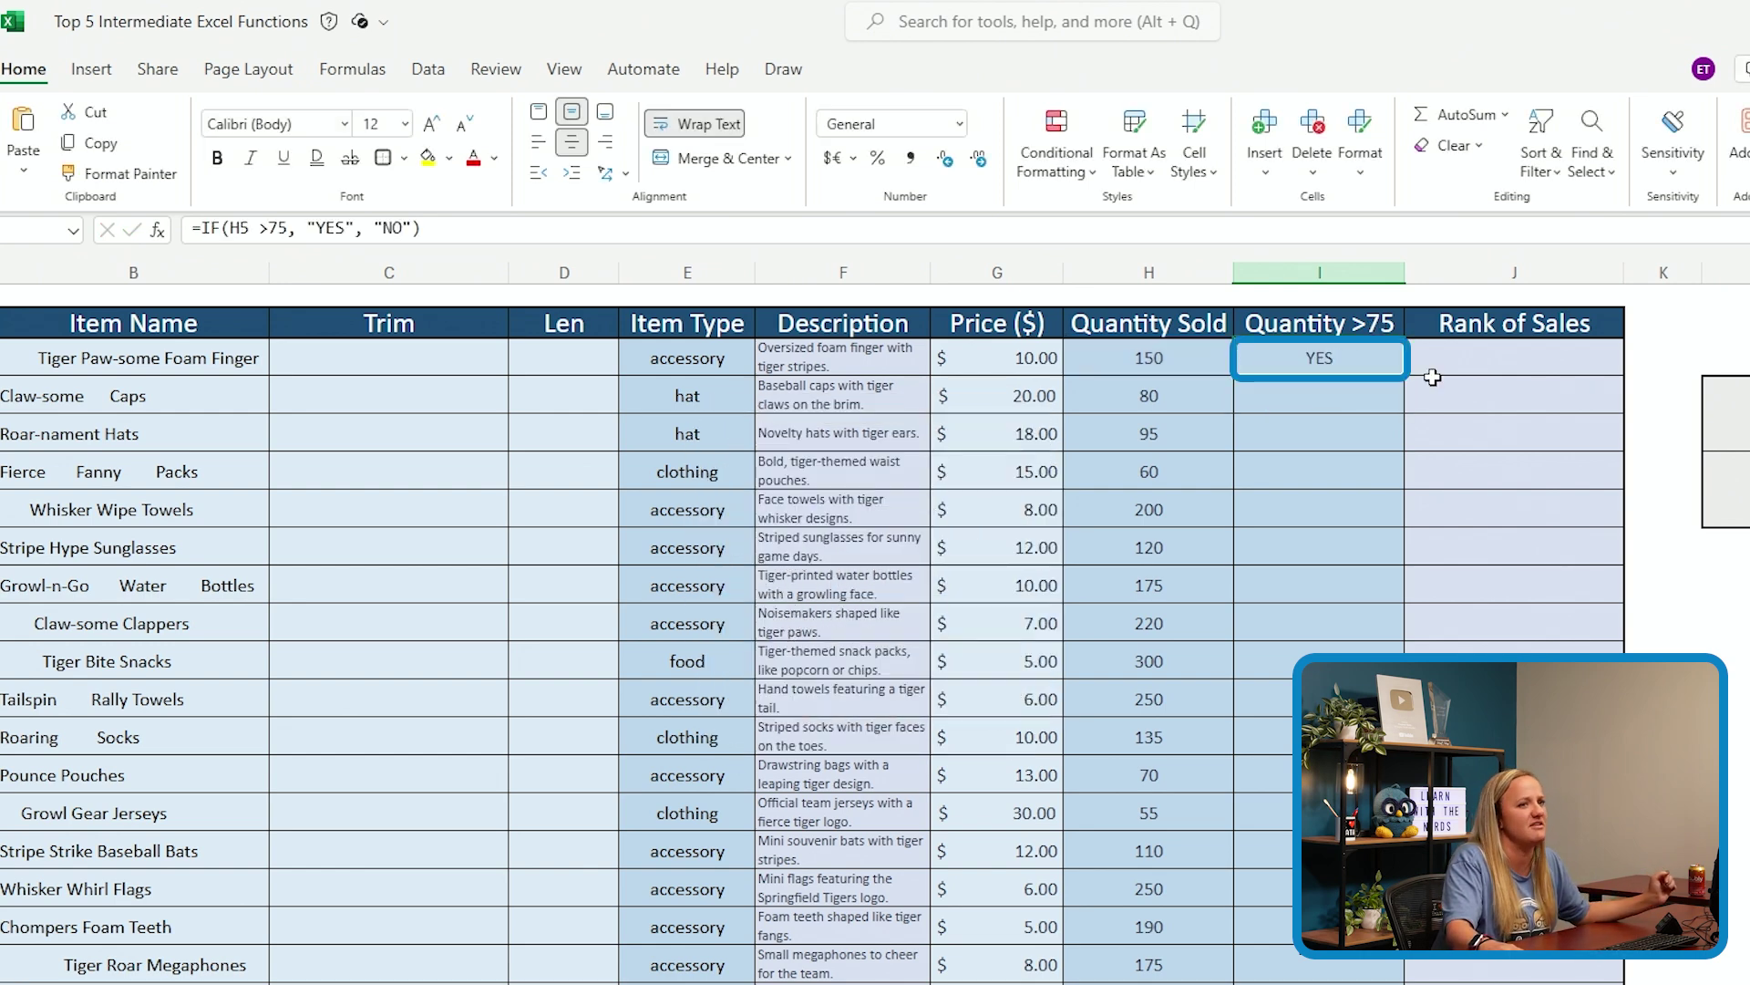
{"action": "left_click_drag", "start_coordinate": [1412, 377], "coordinate": [1366, 831]}
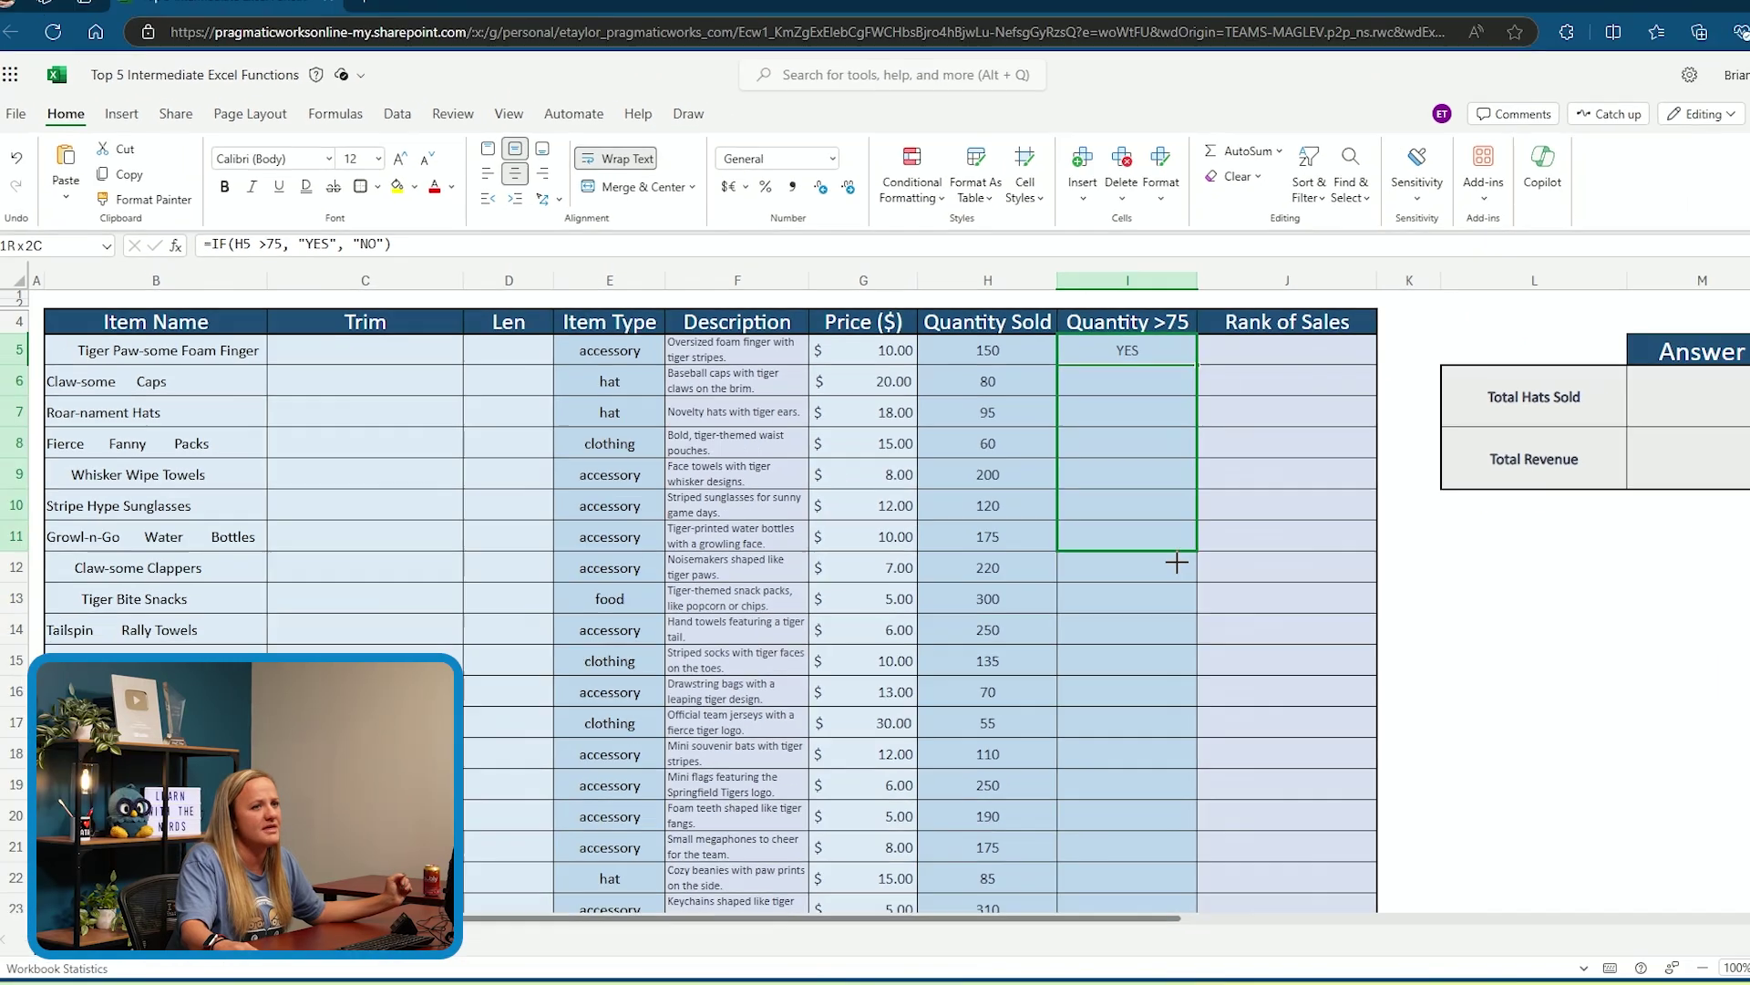
{"action": "left_click_drag", "start_coordinate": [1110, 711], "coordinate": [1128, 789]}
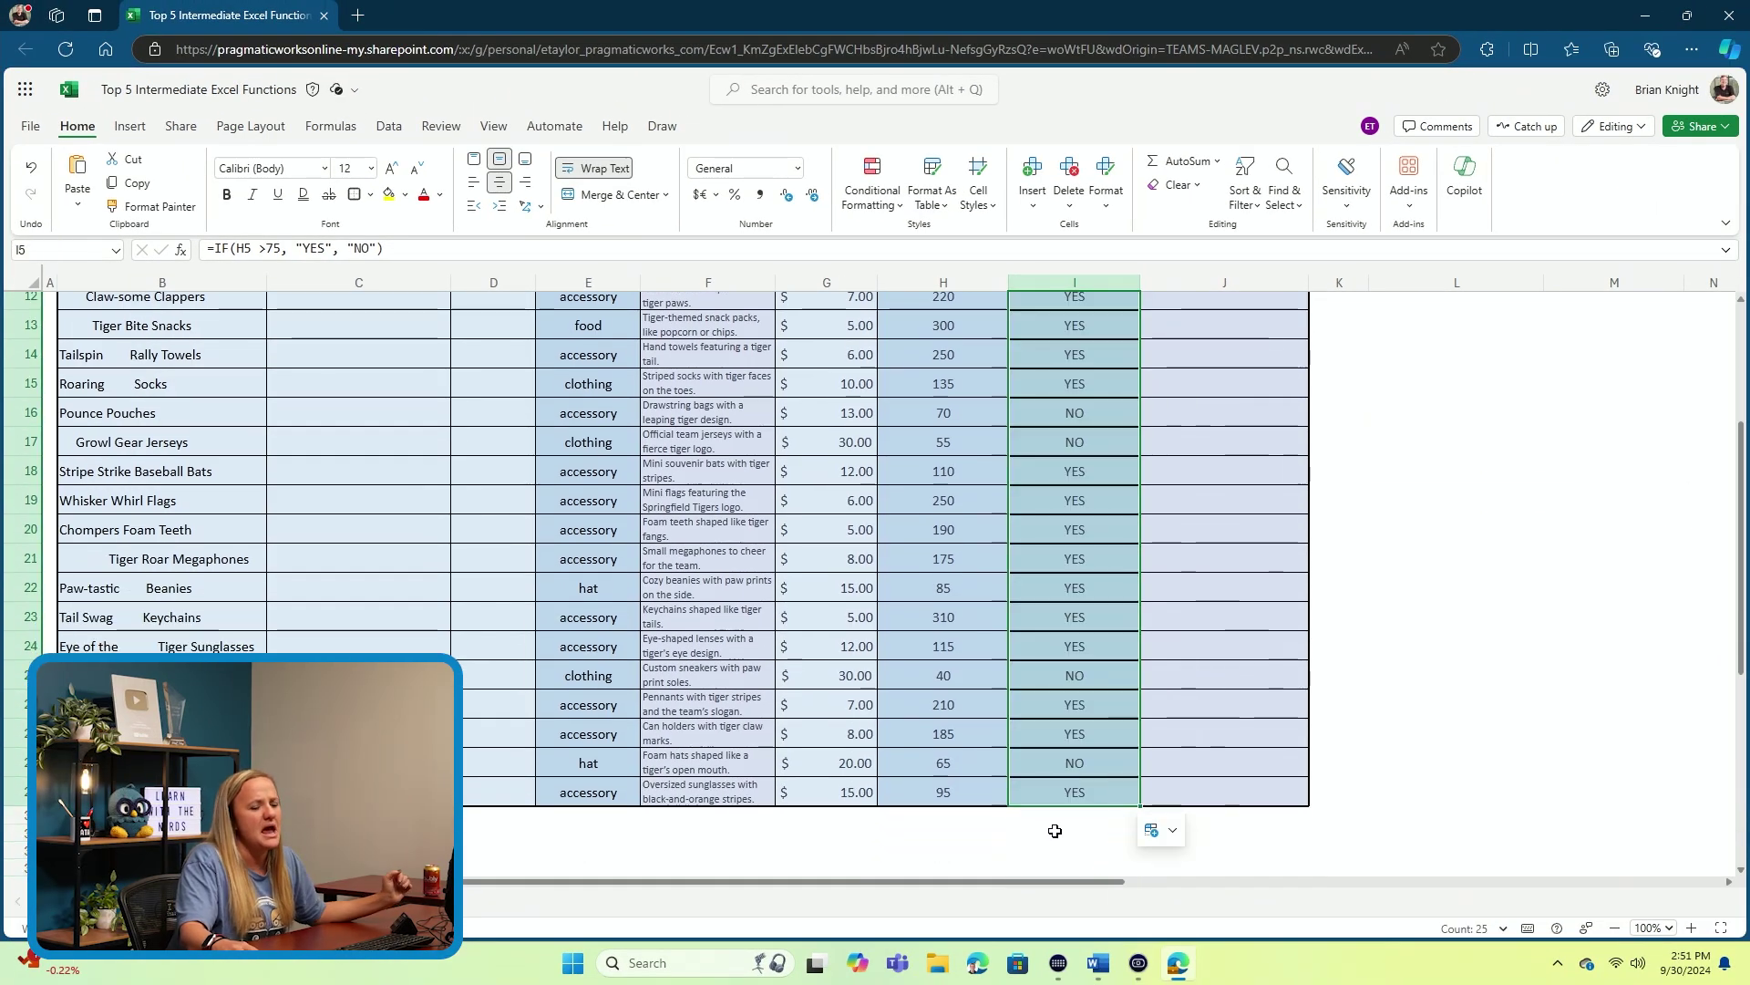
{"action": "left_click", "coordinate": [970, 768]}
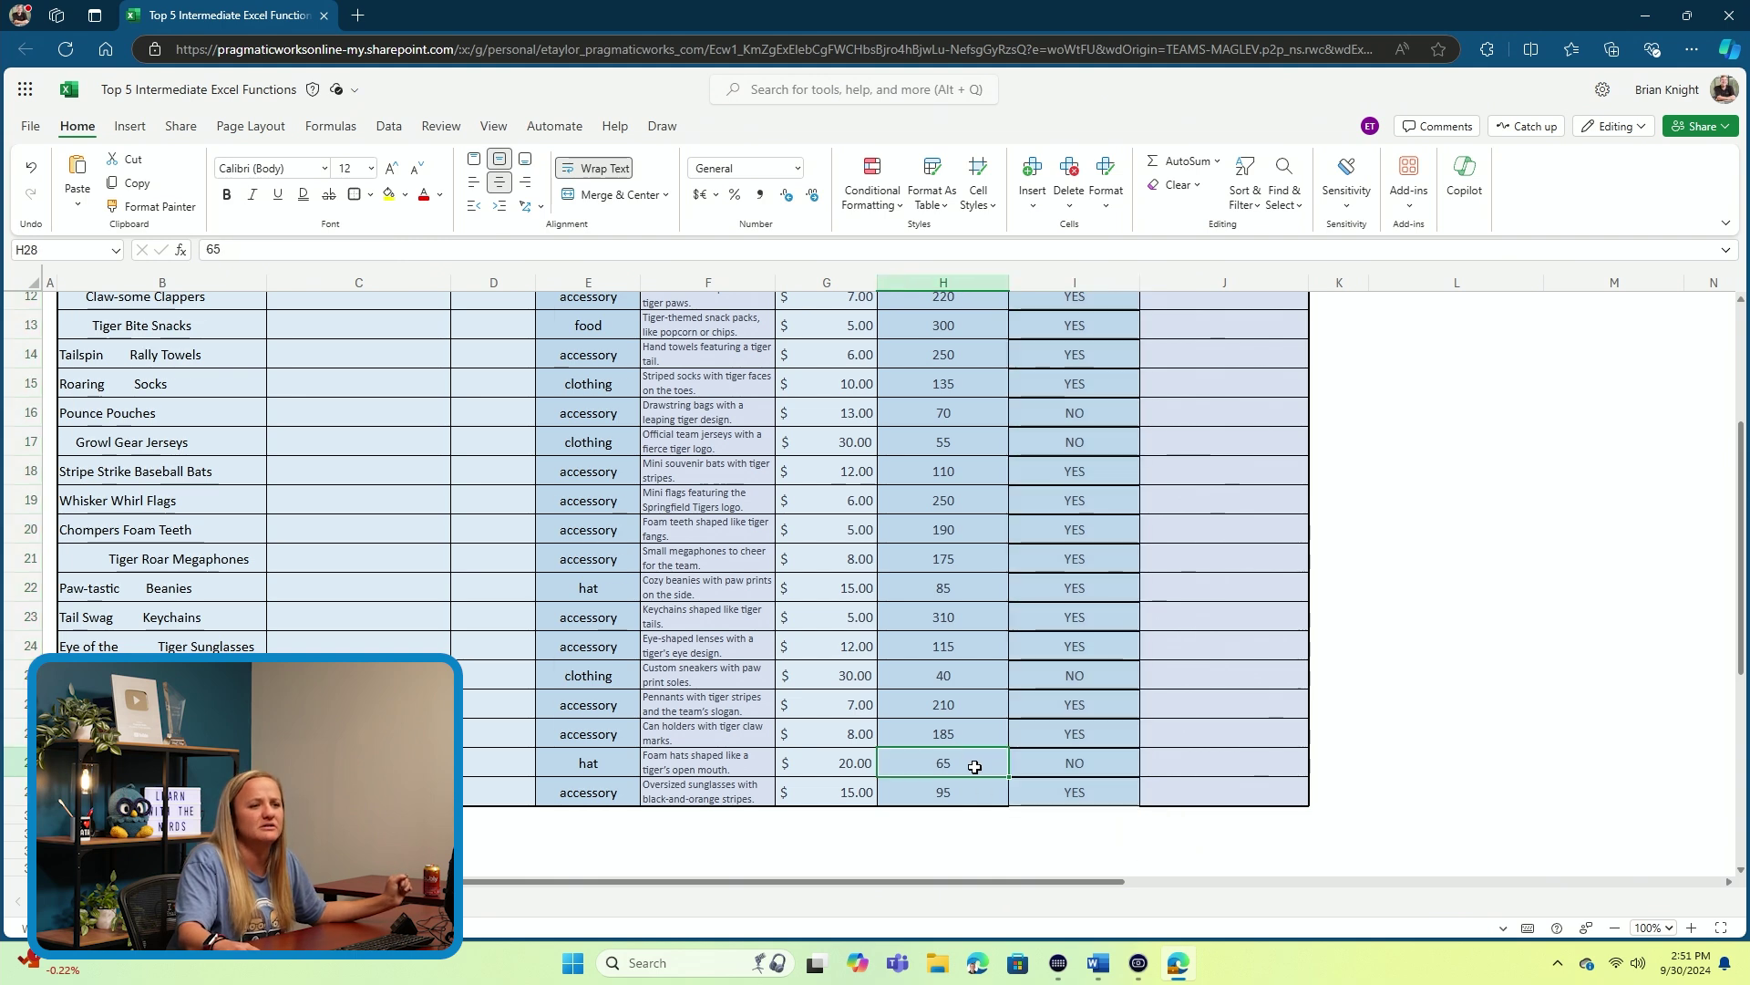
{"action": "left_click", "coordinate": [1094, 765]}
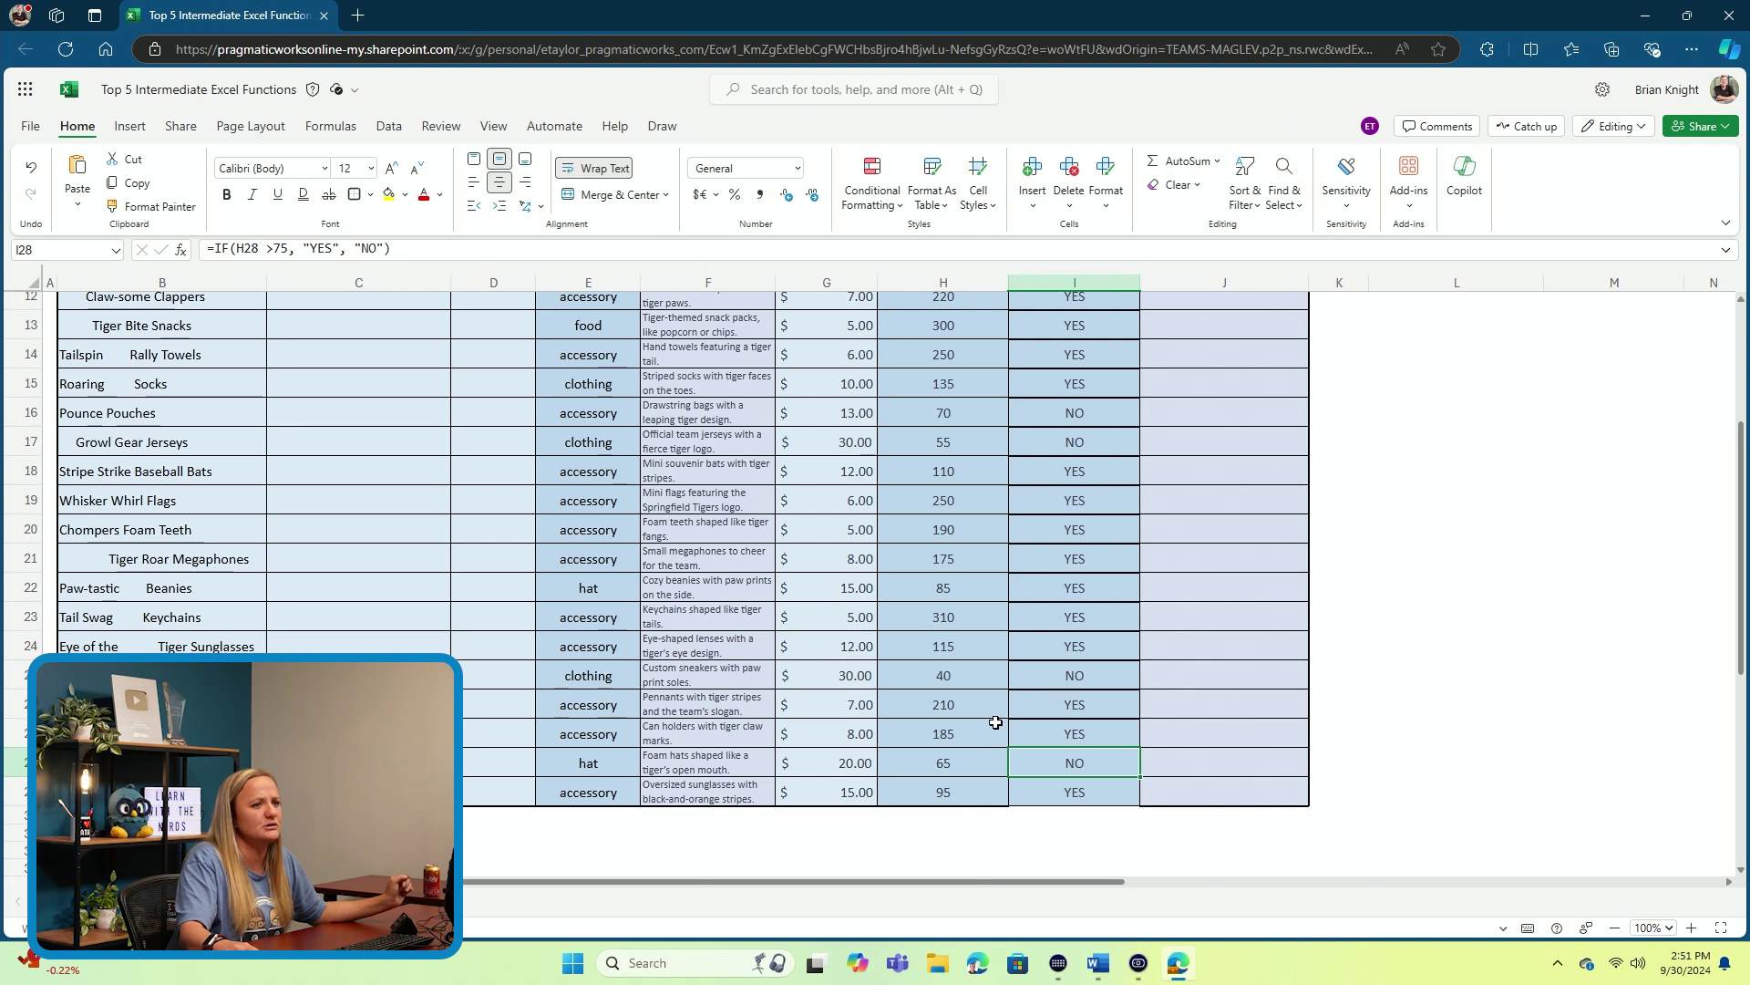
{"action": "left_click", "coordinate": [1039, 700]}
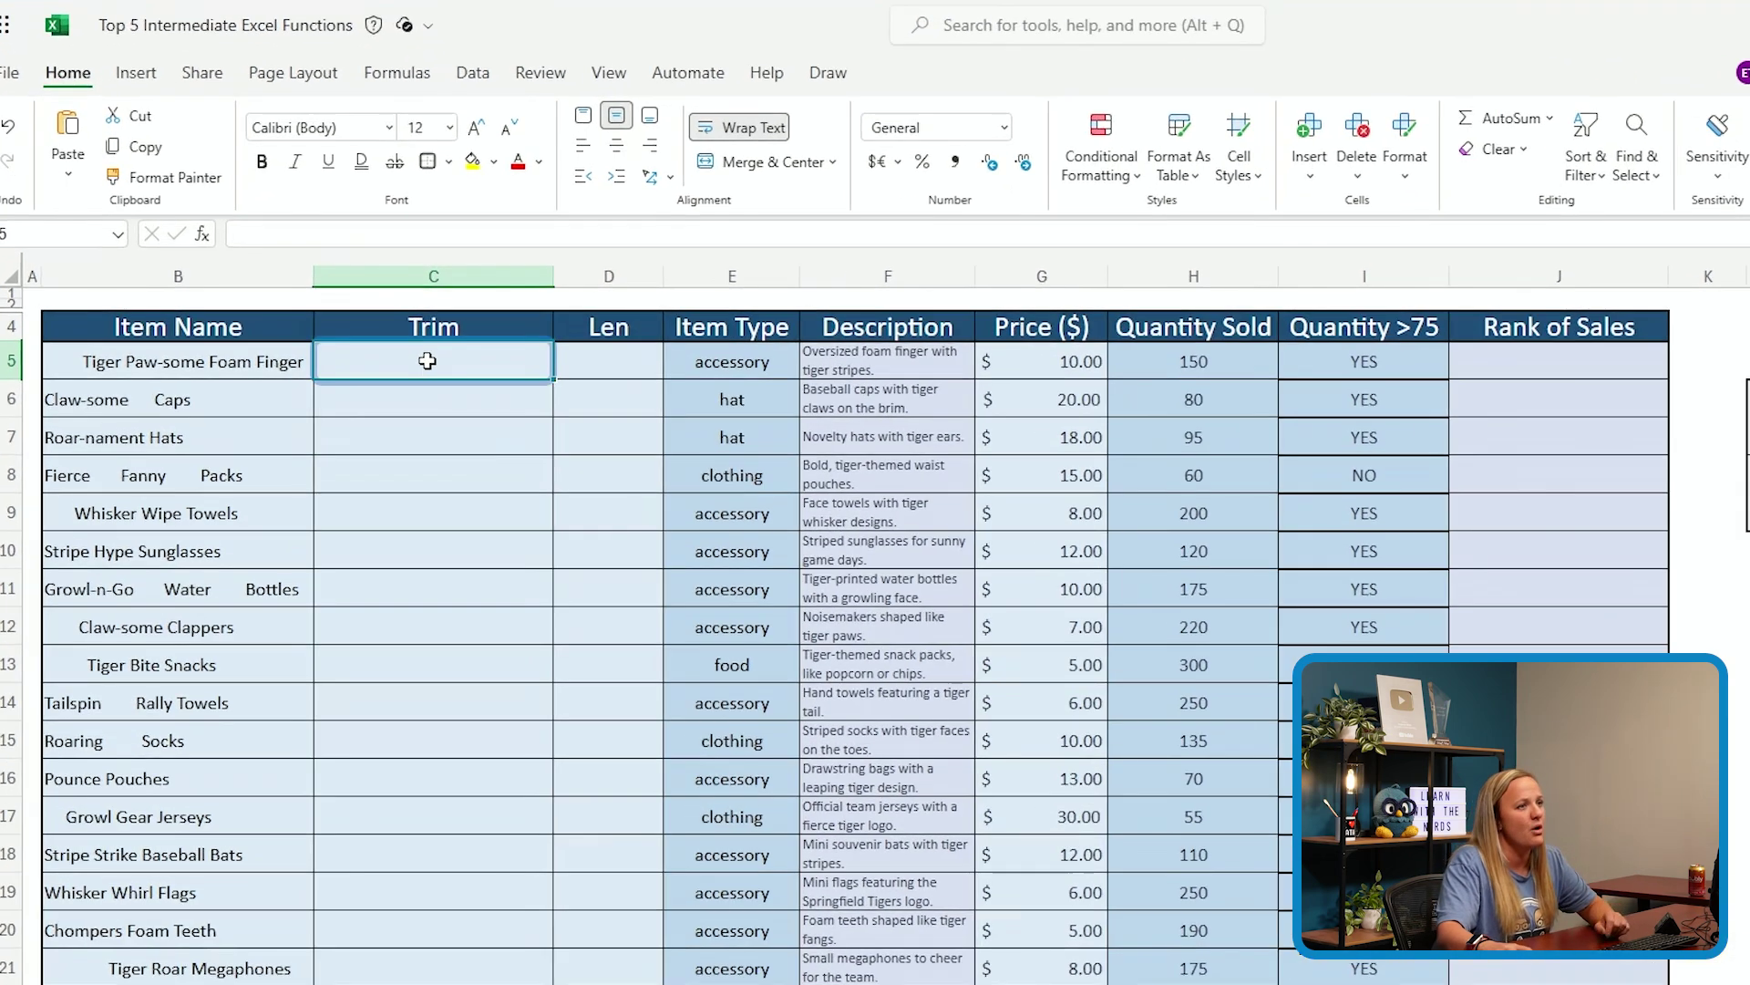
Enter =TRIM(B5) in C5 so the foam finger name loses its extra spaces
{"action": "left_click", "coordinate": [354, 347]}
{"action": "left_click", "coordinate": [405, 236]}
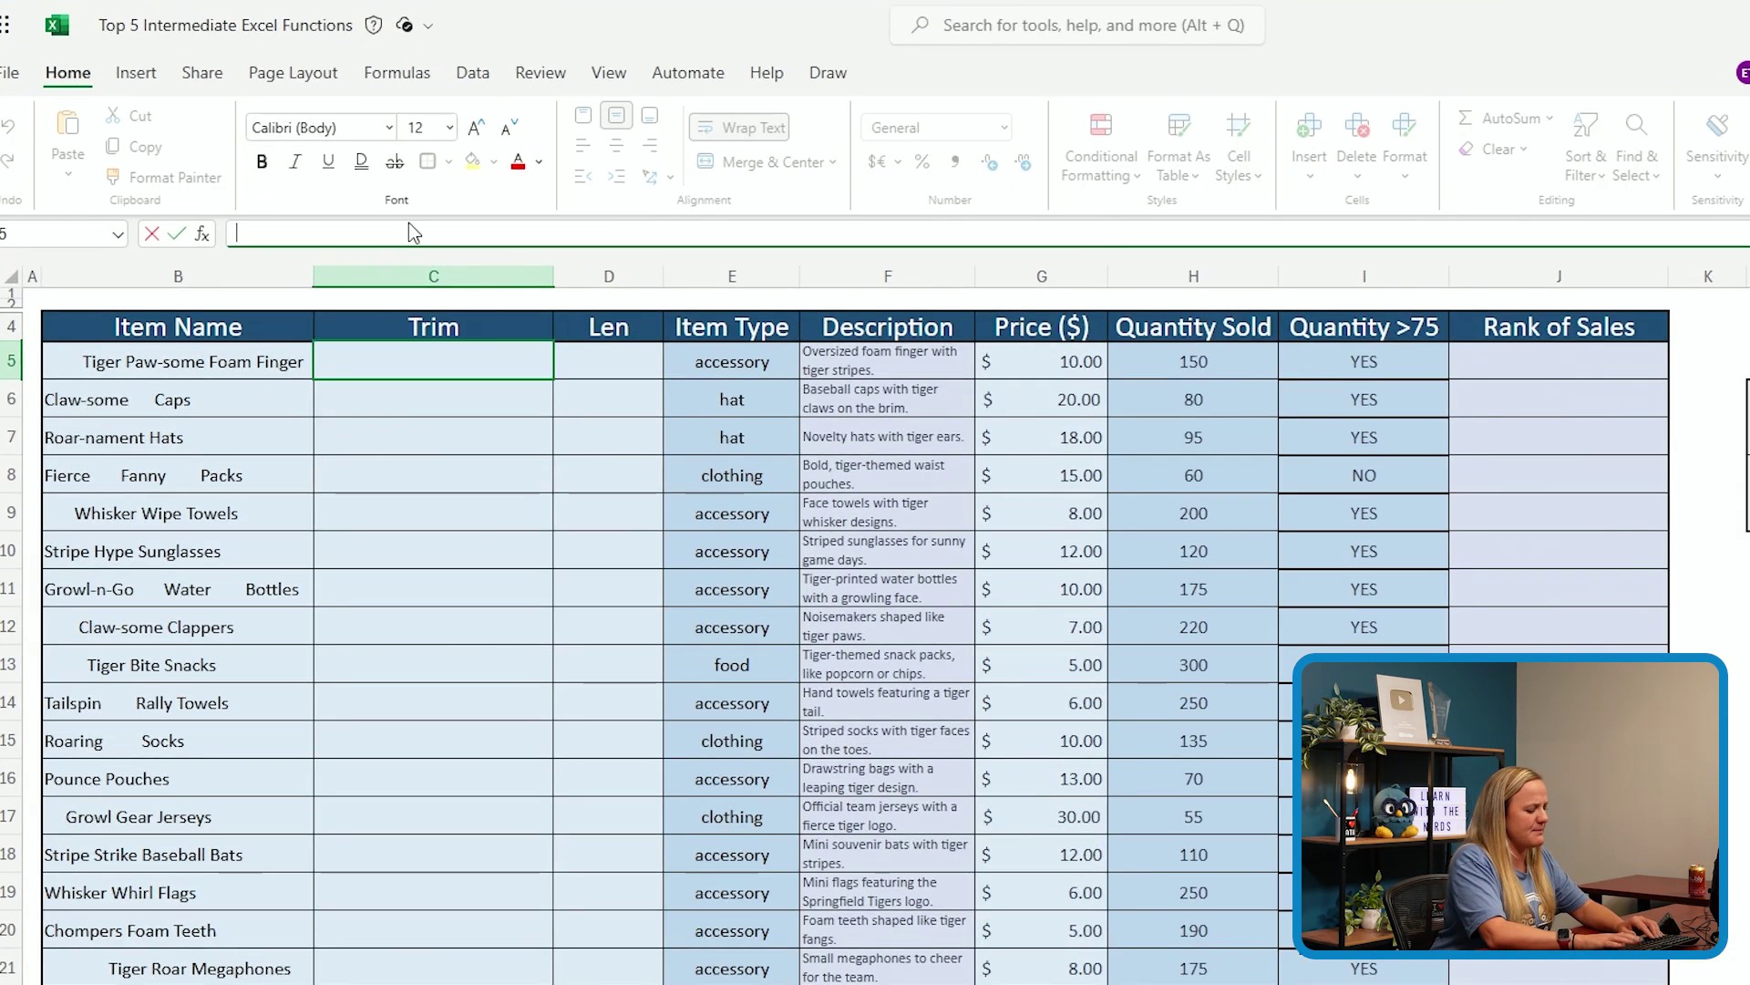
{"action": "type", "text": "=Tr"}
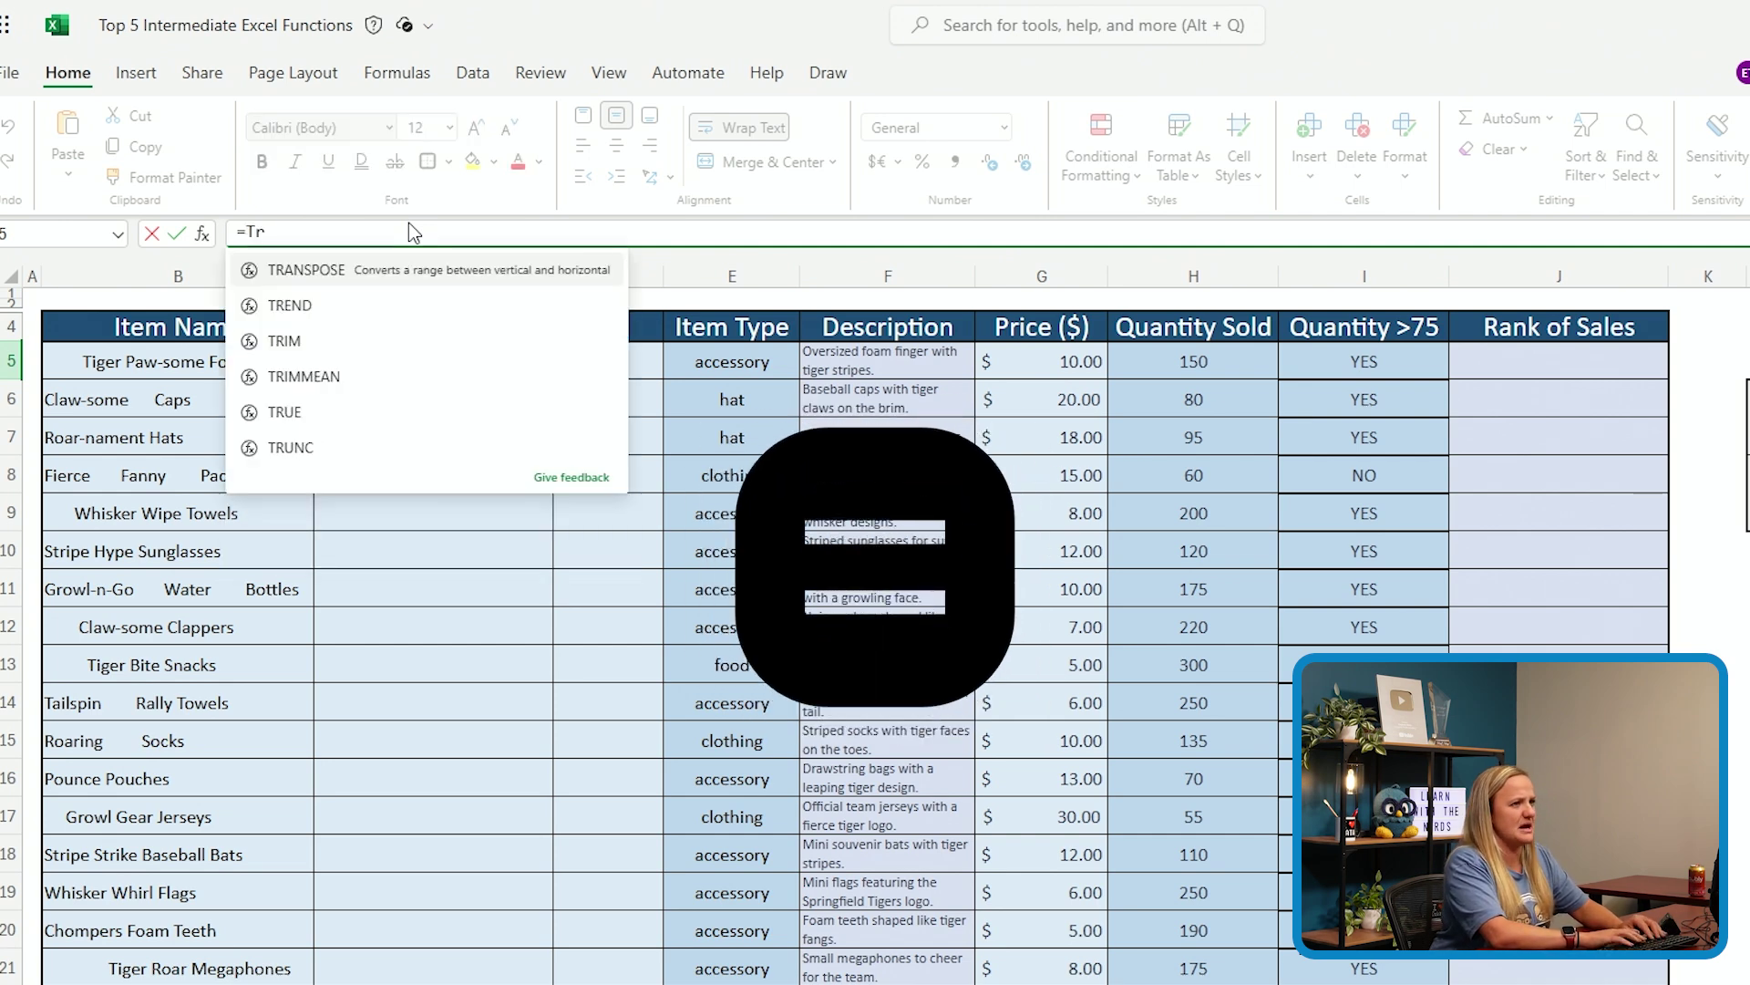
{"action": "key", "text": "Down"}
{"action": "key", "text": "Down"}
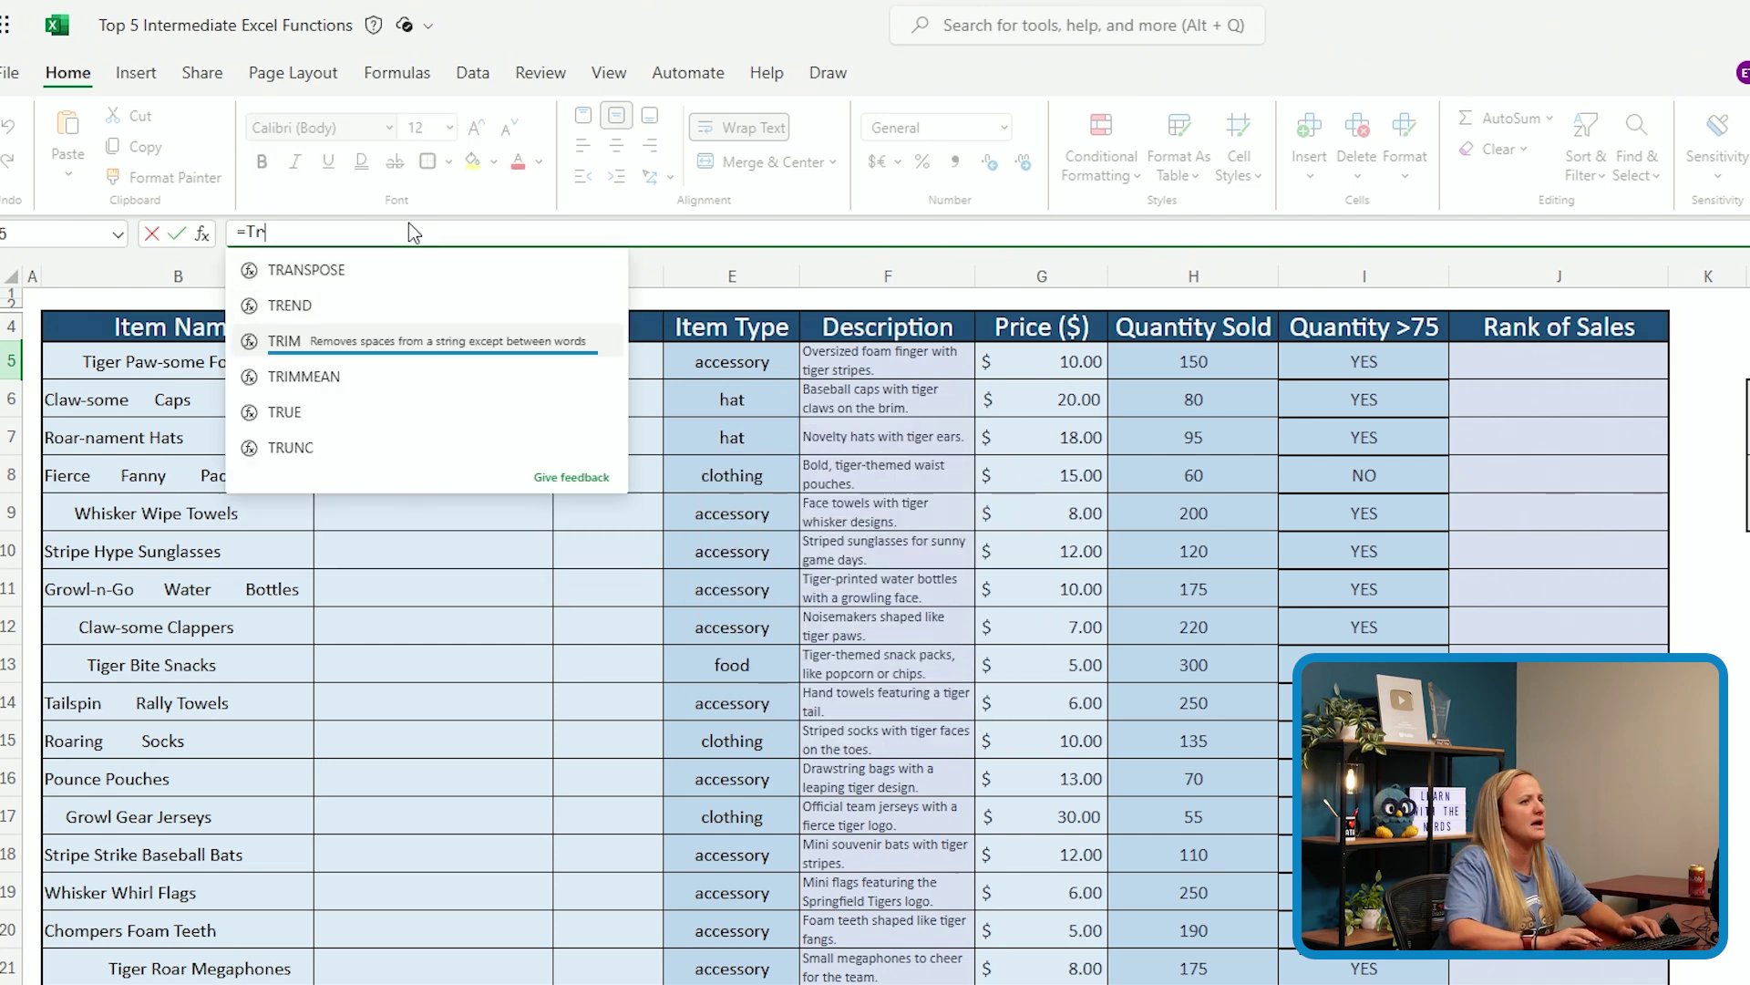
{"action": "key", "text": "Tab"}
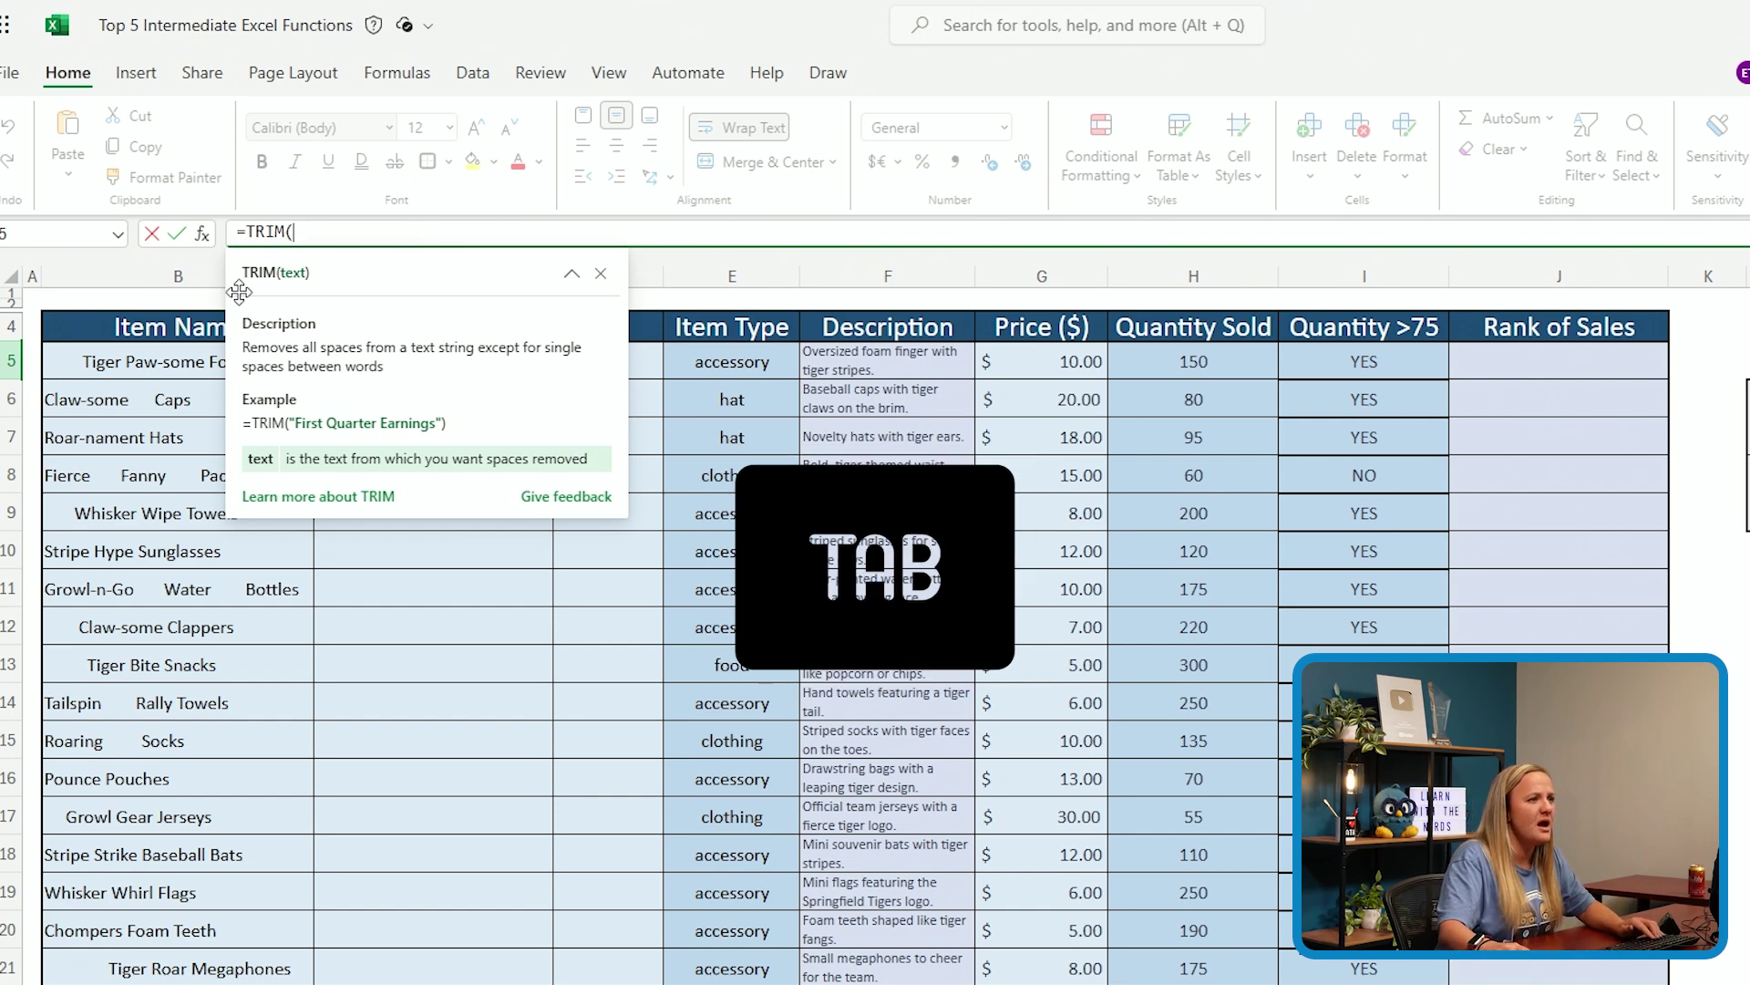
{"action": "left_click", "coordinate": [160, 369]}
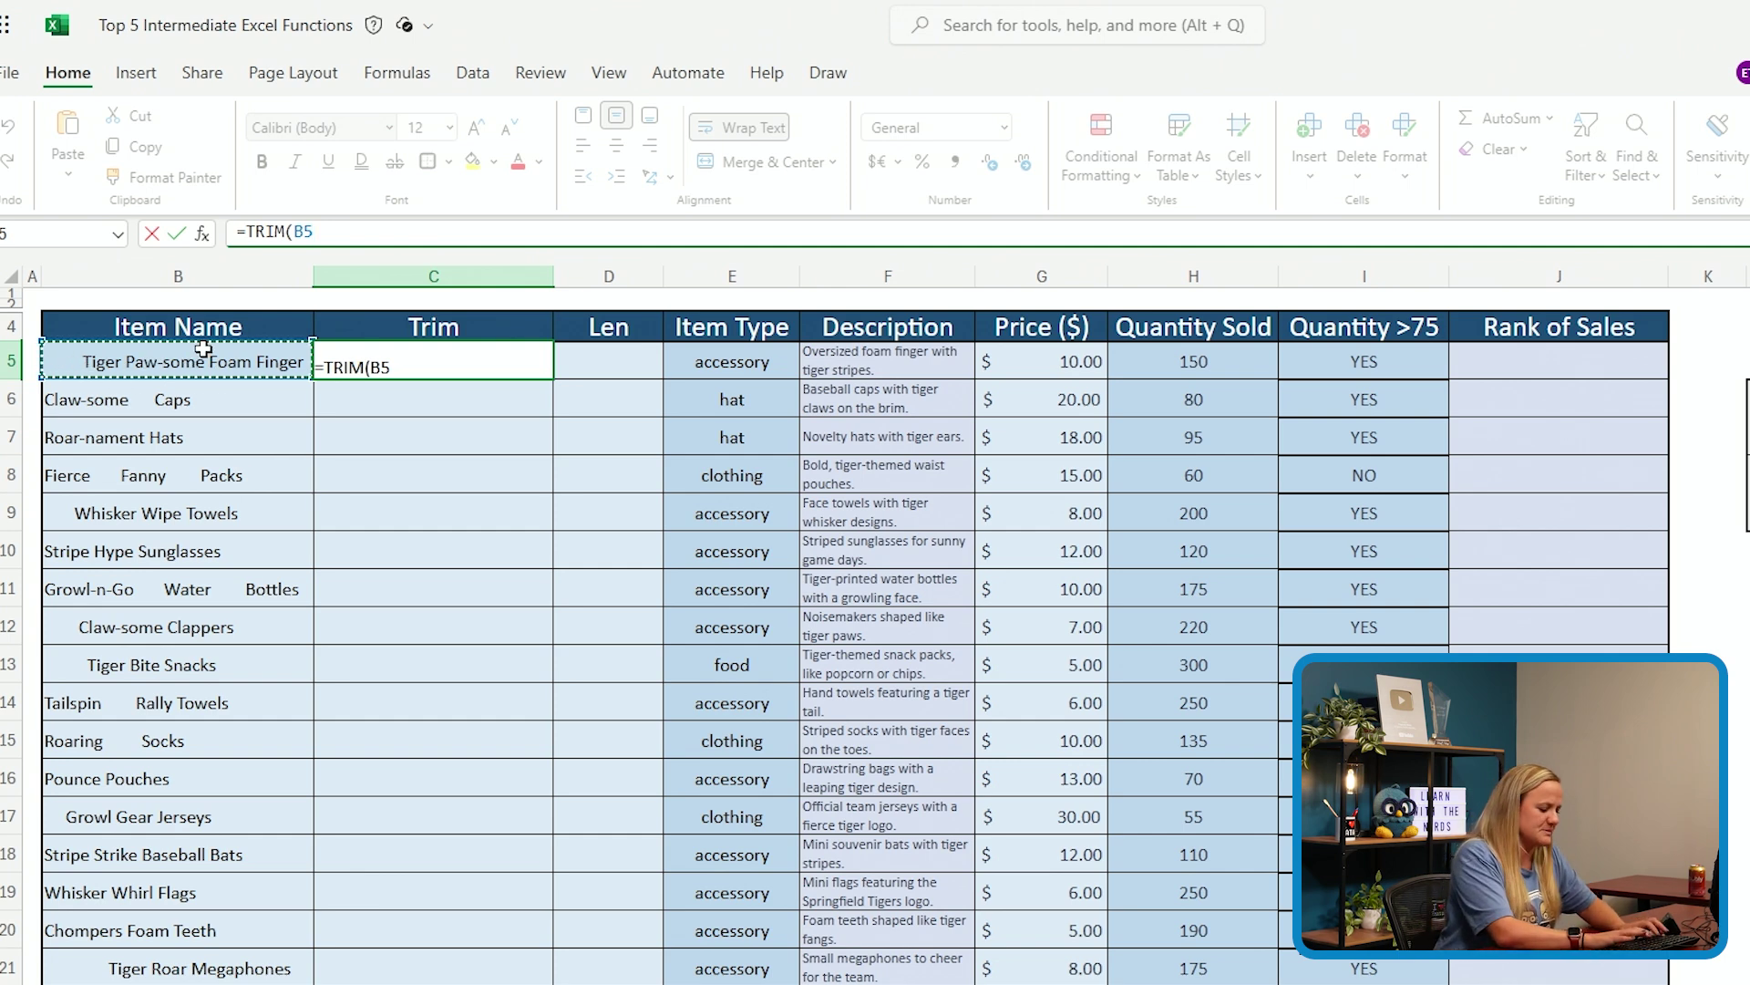
{"action": "type", "text": ")"}
{"action": "key", "text": "Return"}
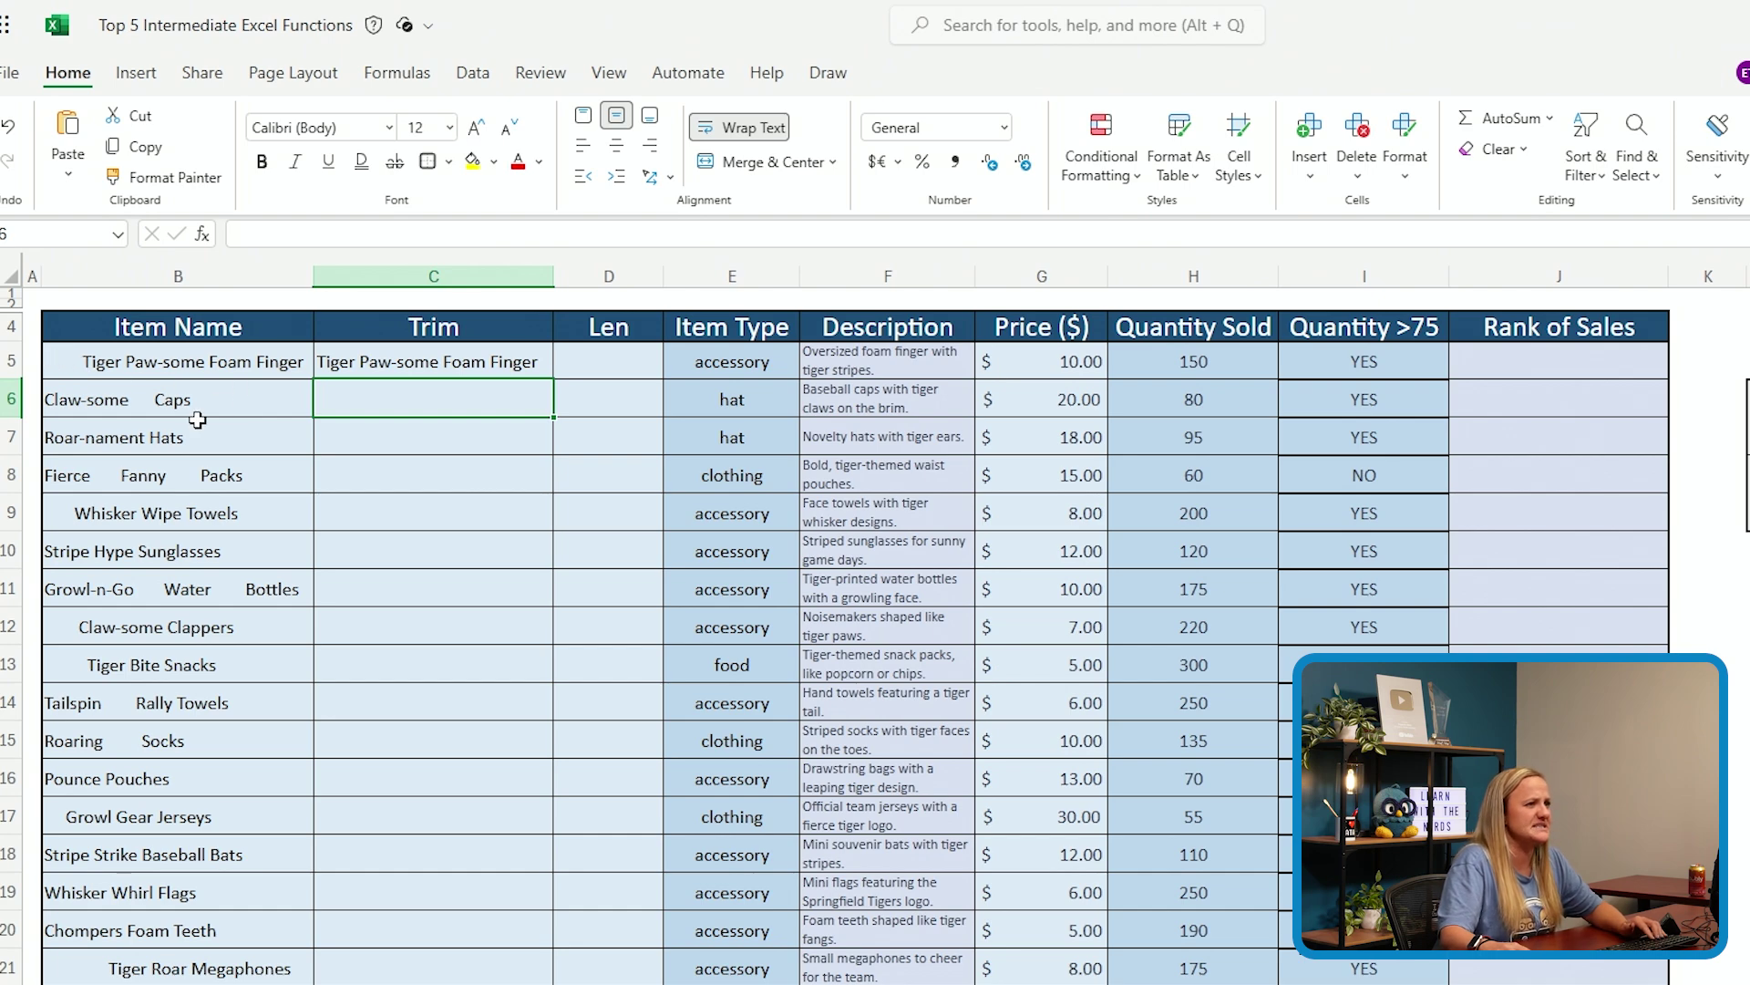
{"action": "left_click", "coordinate": [436, 370]}
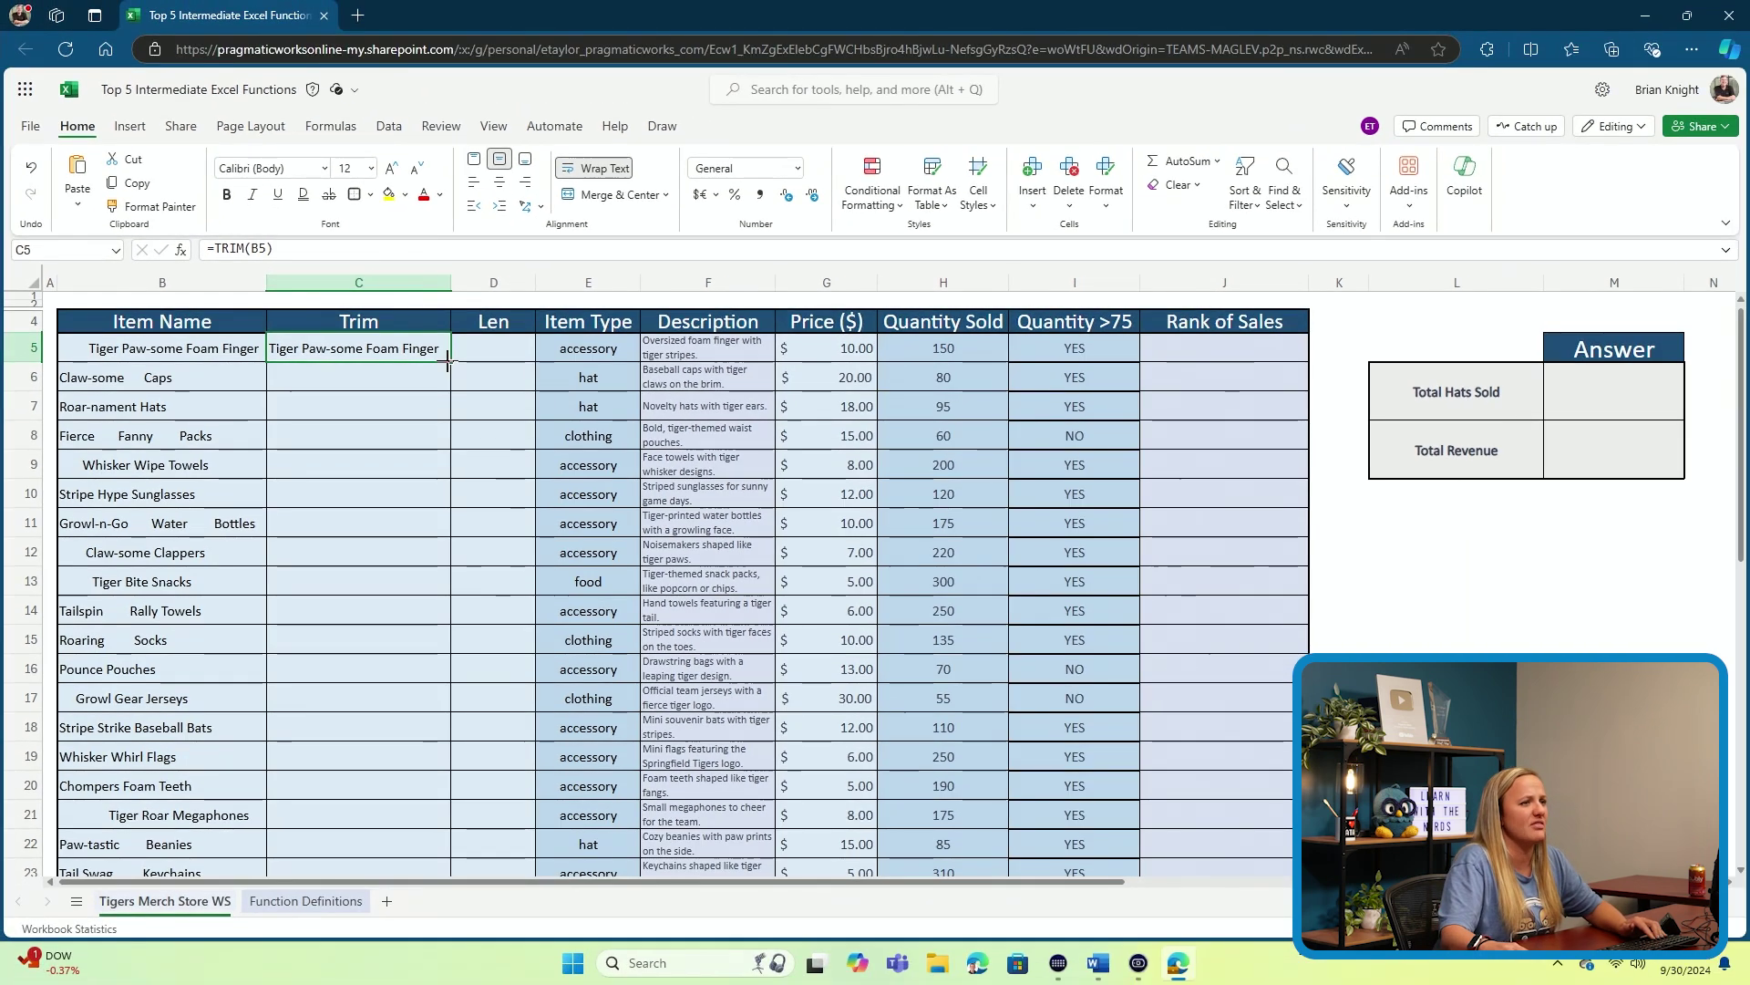
Fill the TRIM formula down to C29 and compare the spaced name in B5 with C5
{"action": "left_click_drag", "start_coordinate": [553, 379], "coordinate": [529, 600]}
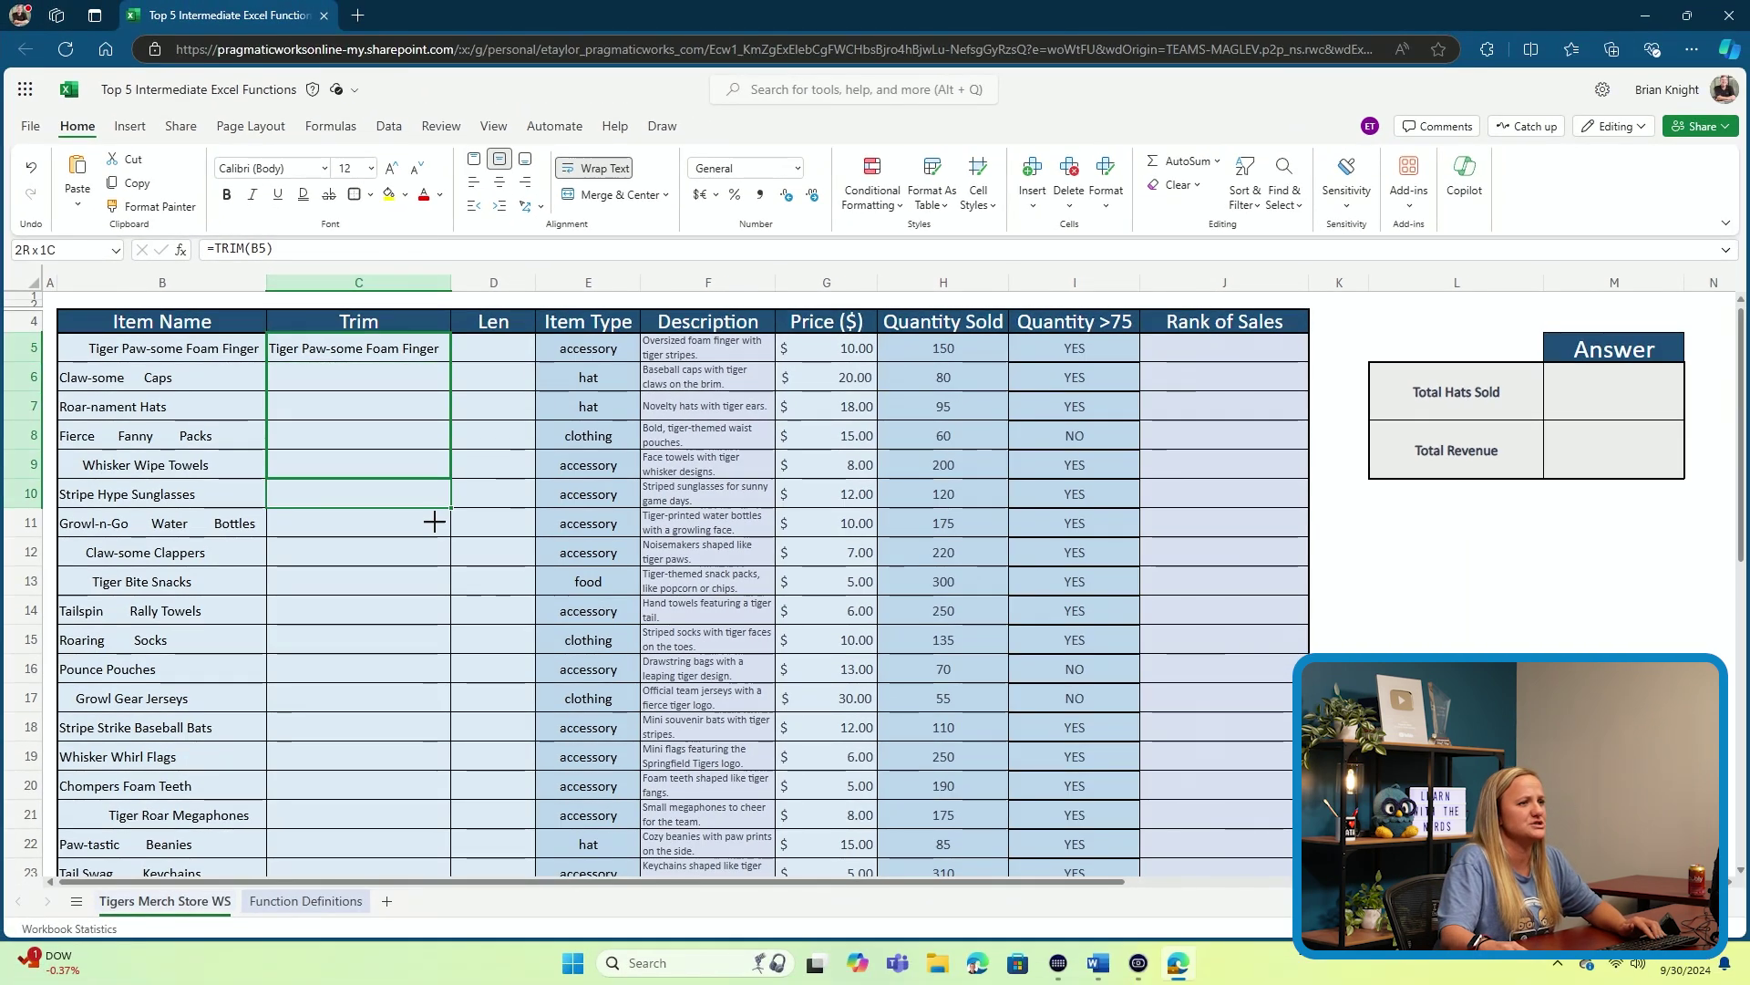
{"action": "left_click_drag", "start_coordinate": [432, 532], "coordinate": [404, 736]}
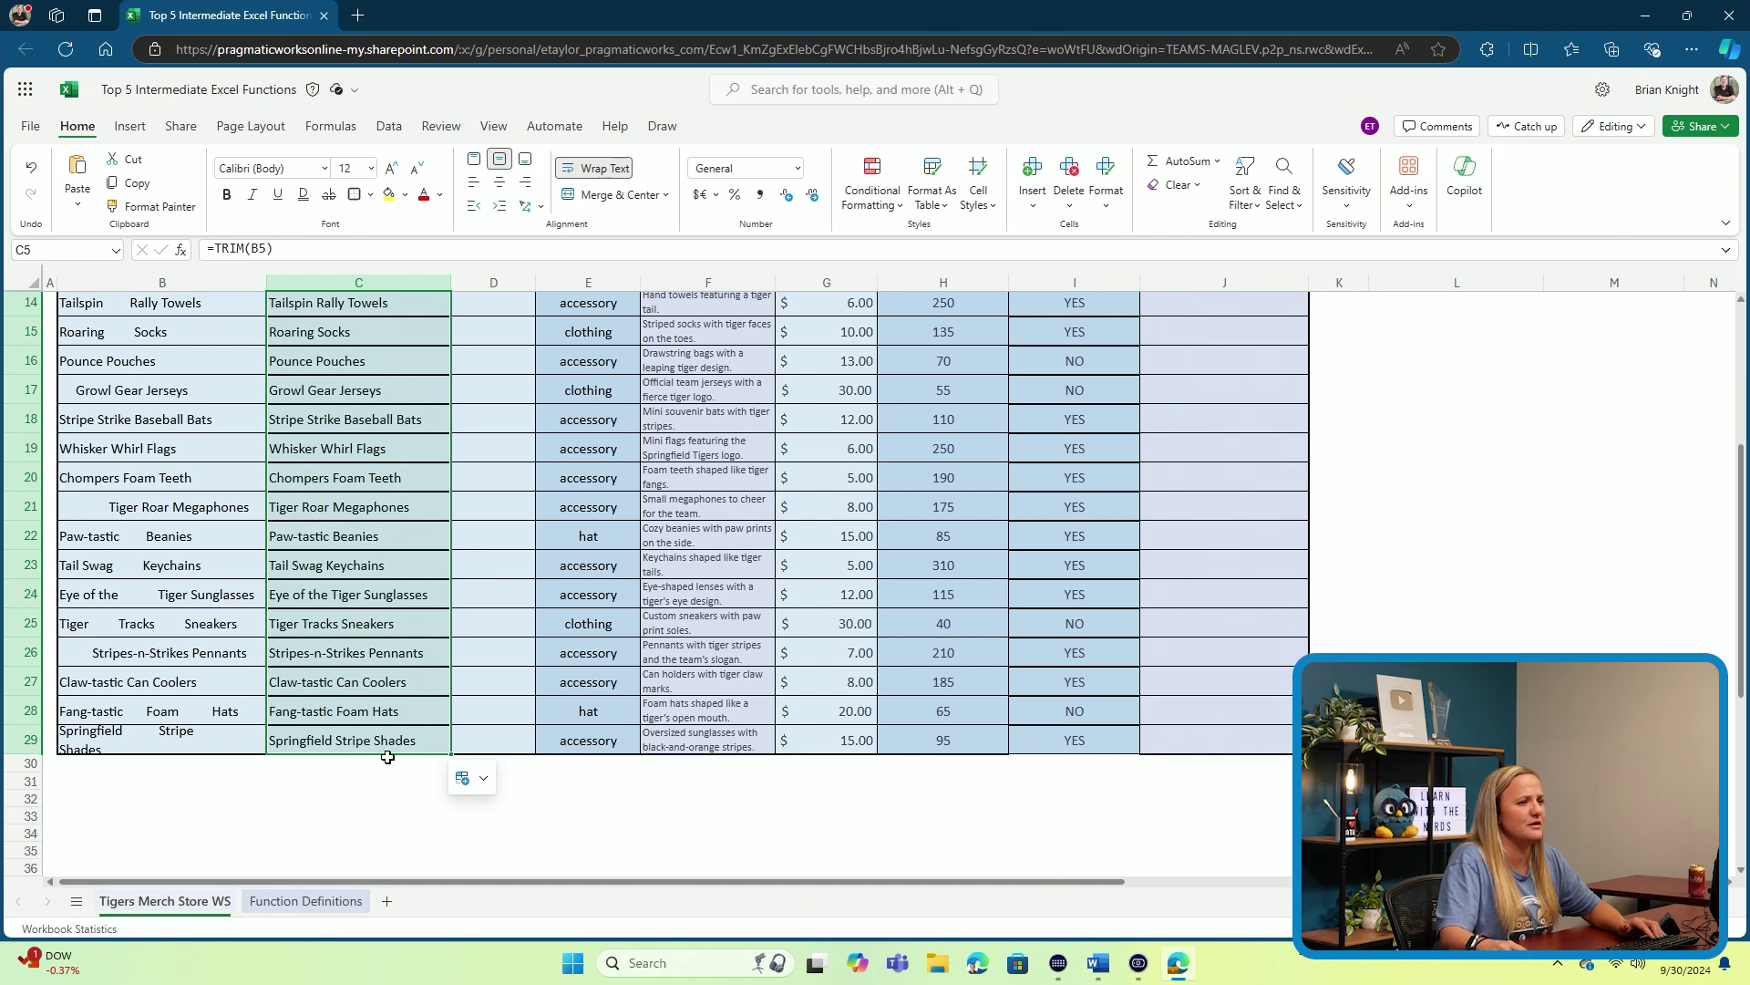
{"action": "scroll", "coordinate": [157, 770], "scroll_direction": "up", "scroll_amount": 5}
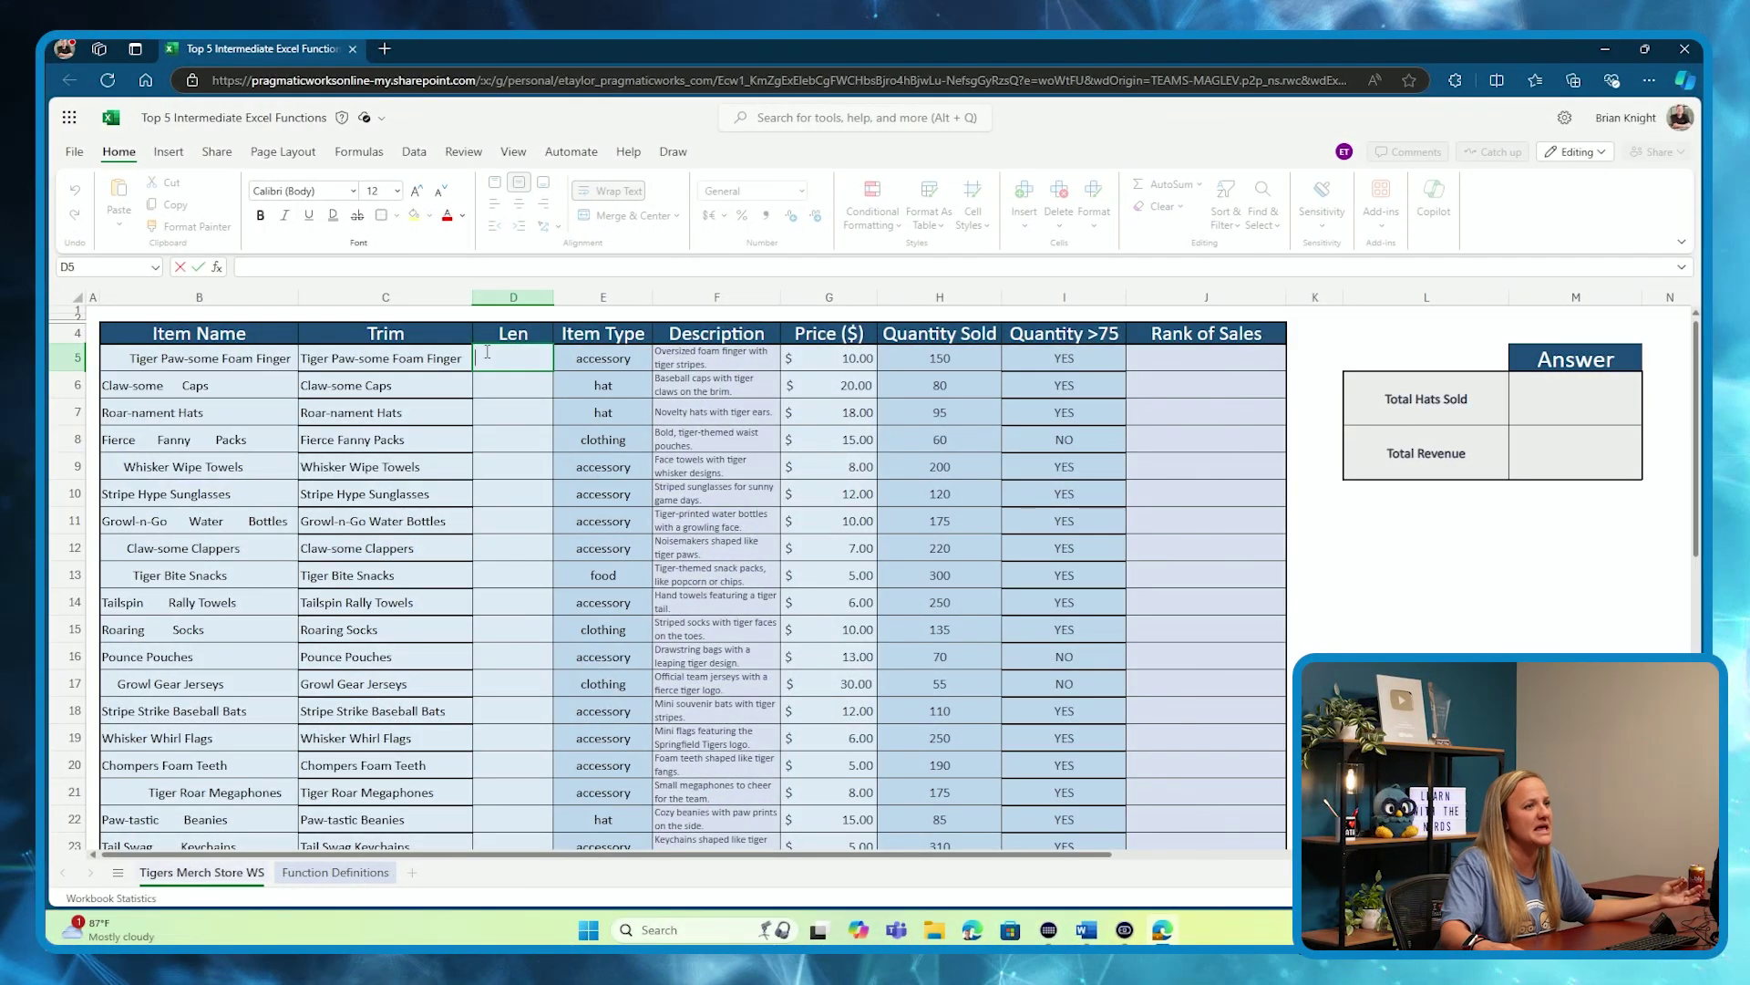
{"action": "left_click", "coordinate": [489, 358]}
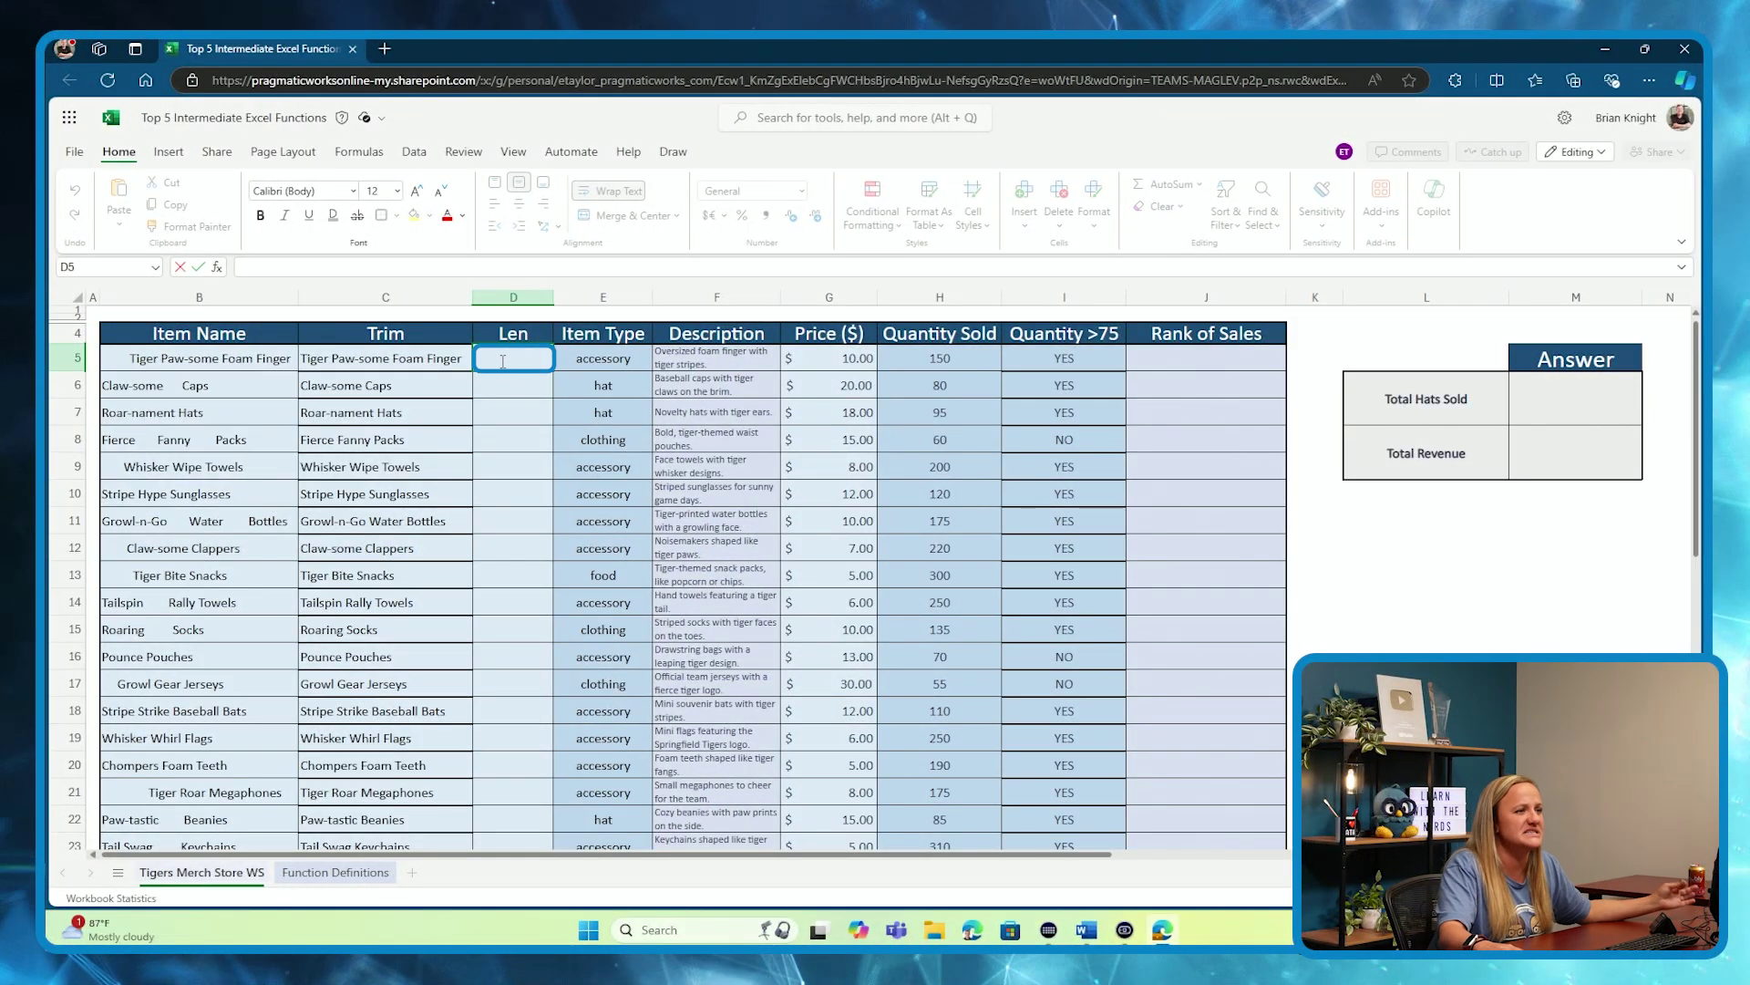
{"action": "left_click", "coordinate": [214, 361]}
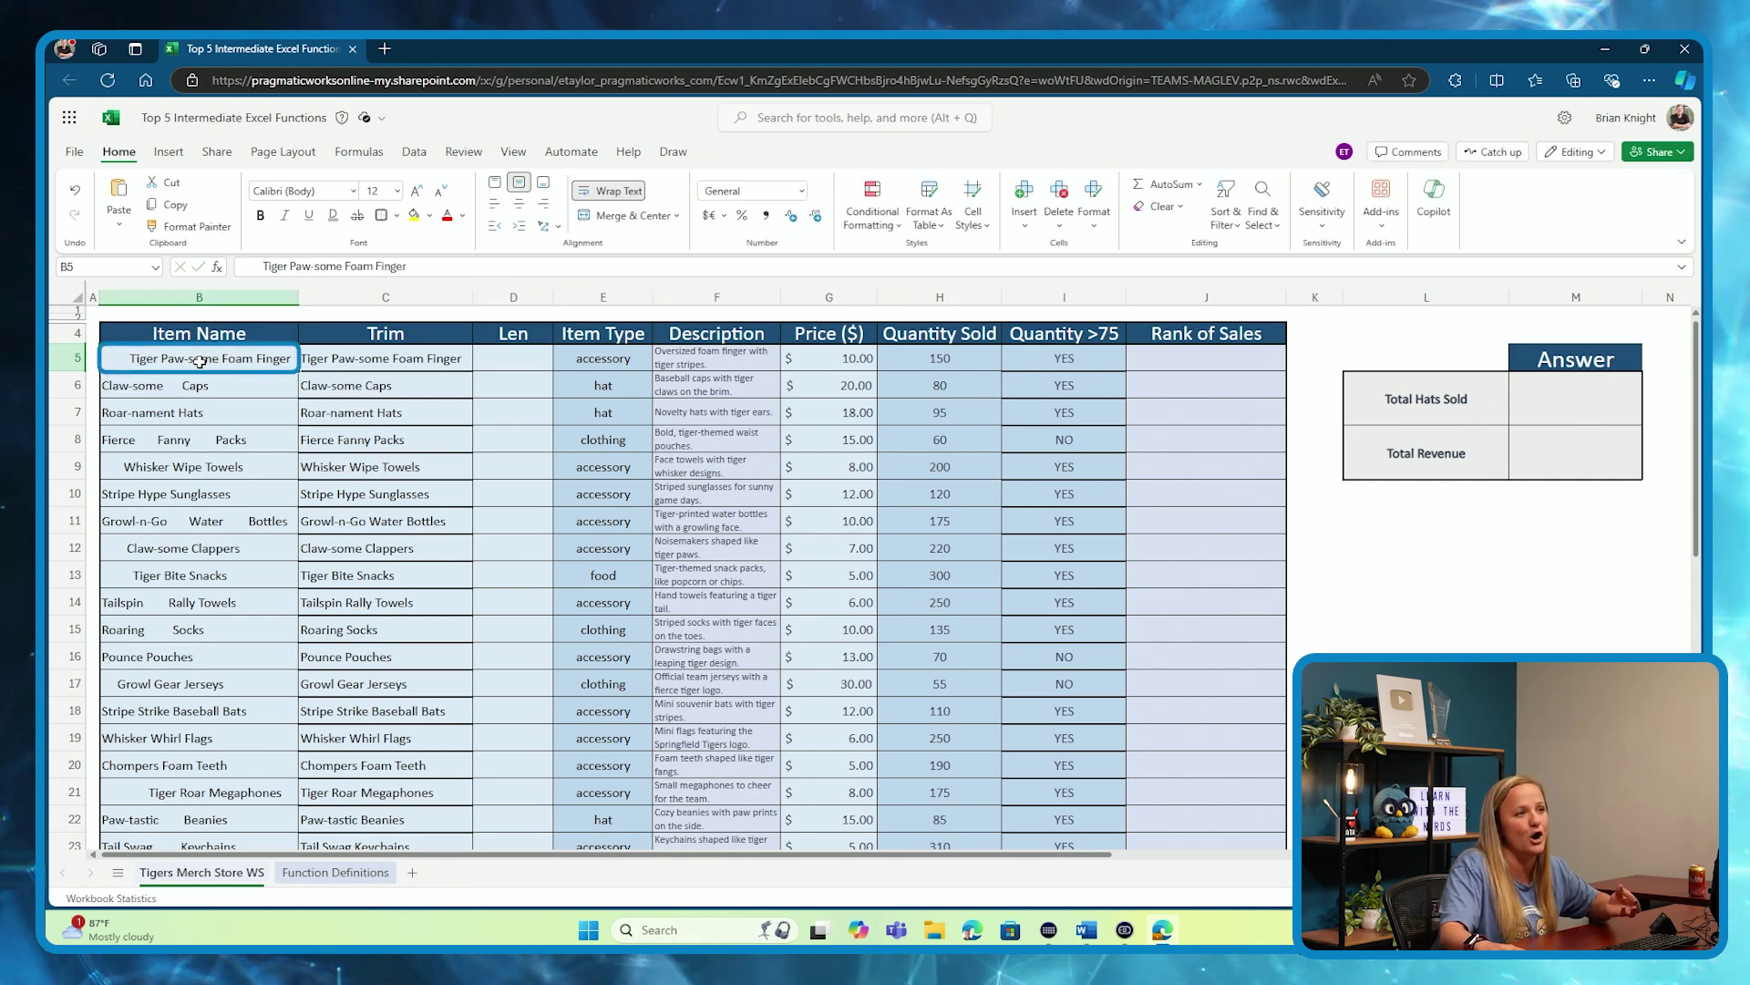
{"action": "left_click", "coordinate": [355, 361]}
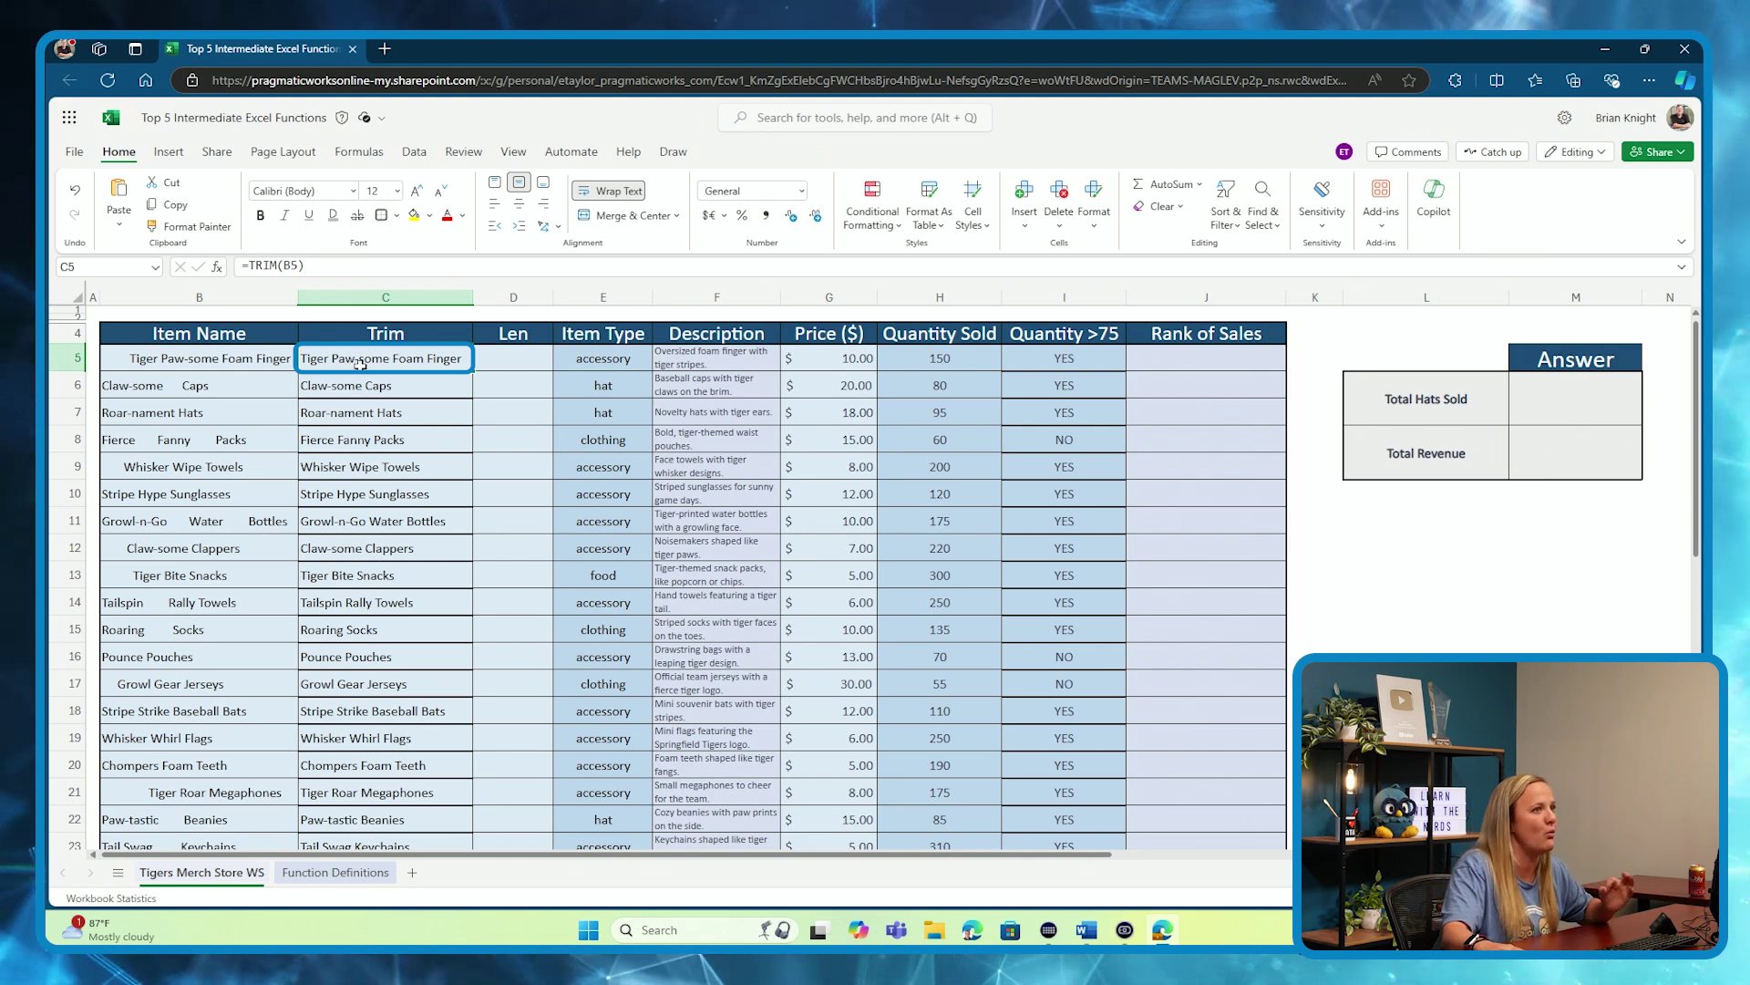
{"action": "left_click", "coordinate": [512, 358]}
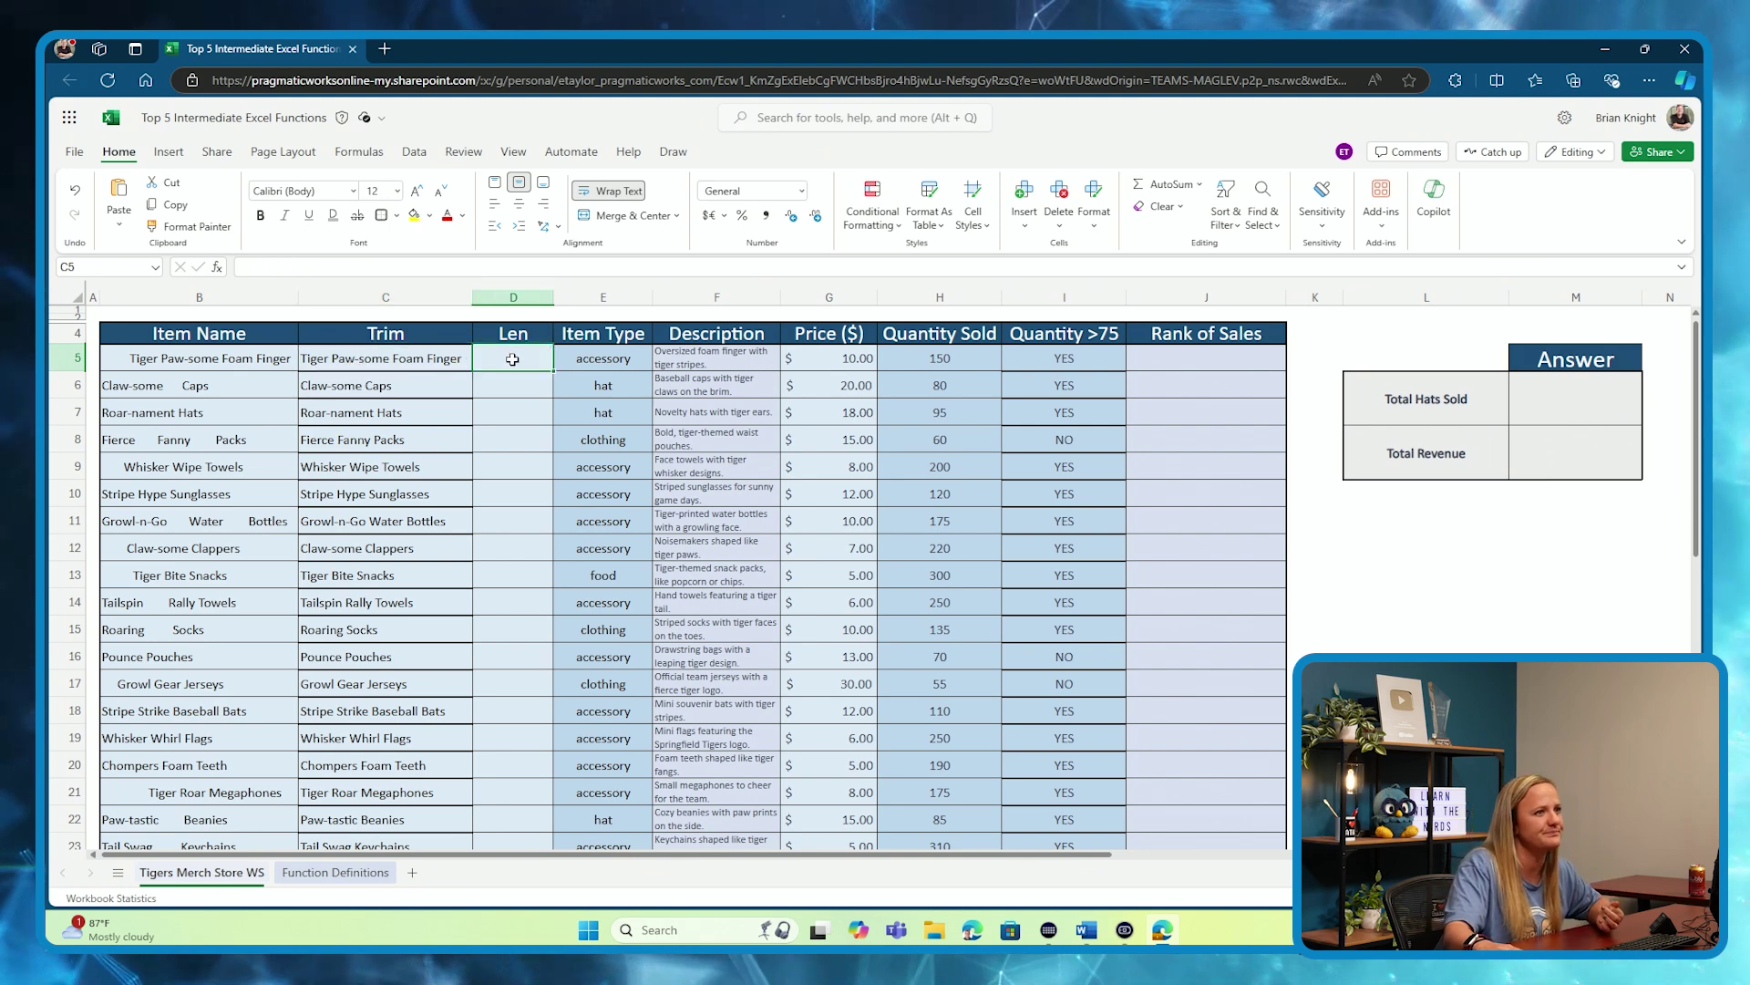
Enter =LEN(B5) in D5 and compare it with the TRIM formula in C5
{"action": "left_click", "coordinate": [515, 267]}
{"action": "type", "text": "=len"}
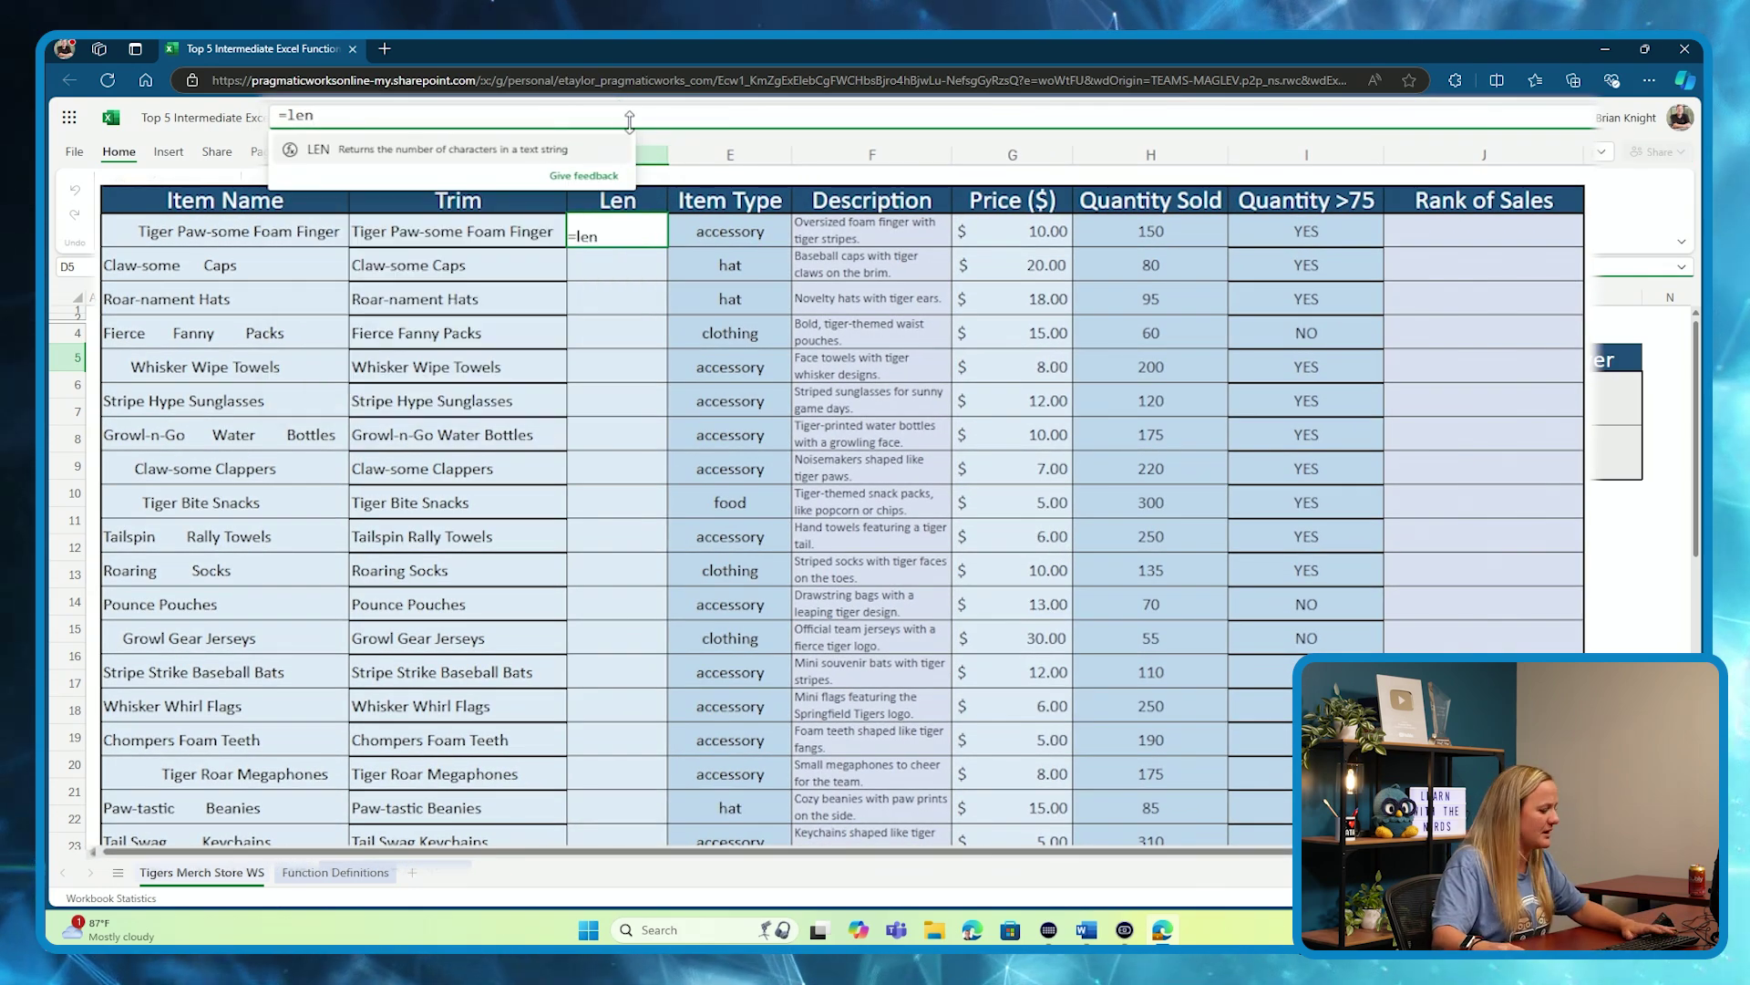
{"action": "key", "text": "Tab"}
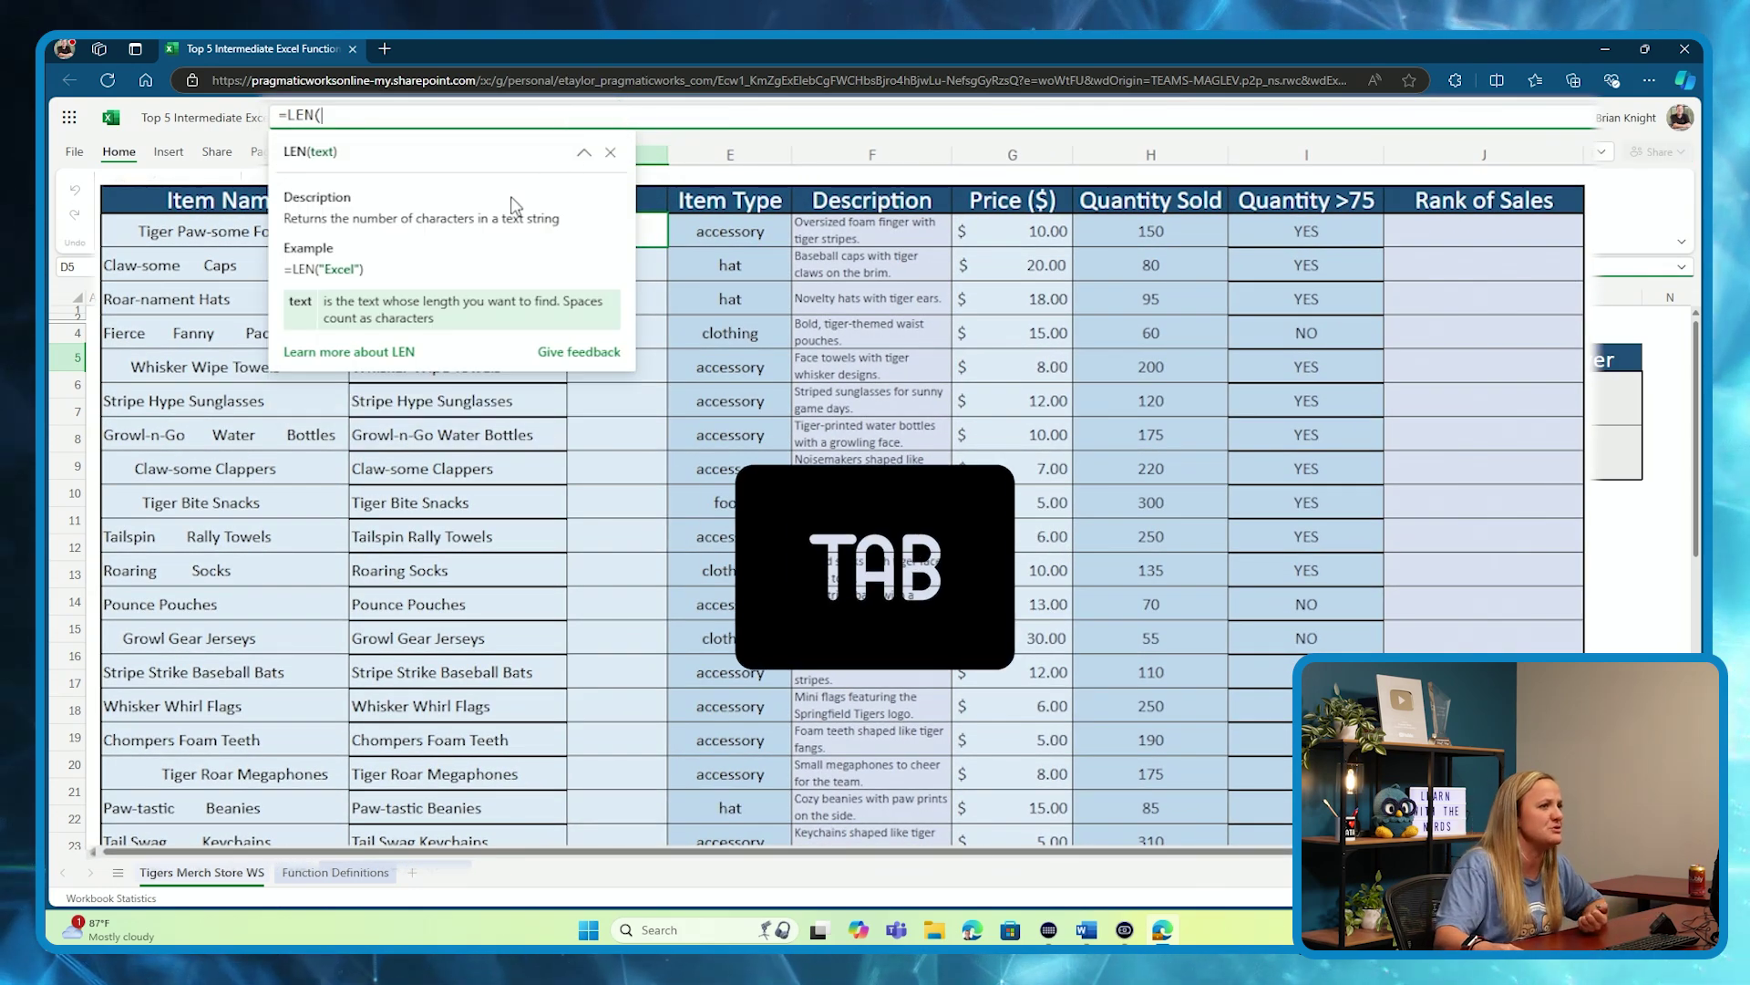
{"action": "left_click", "coordinate": [160, 231]}
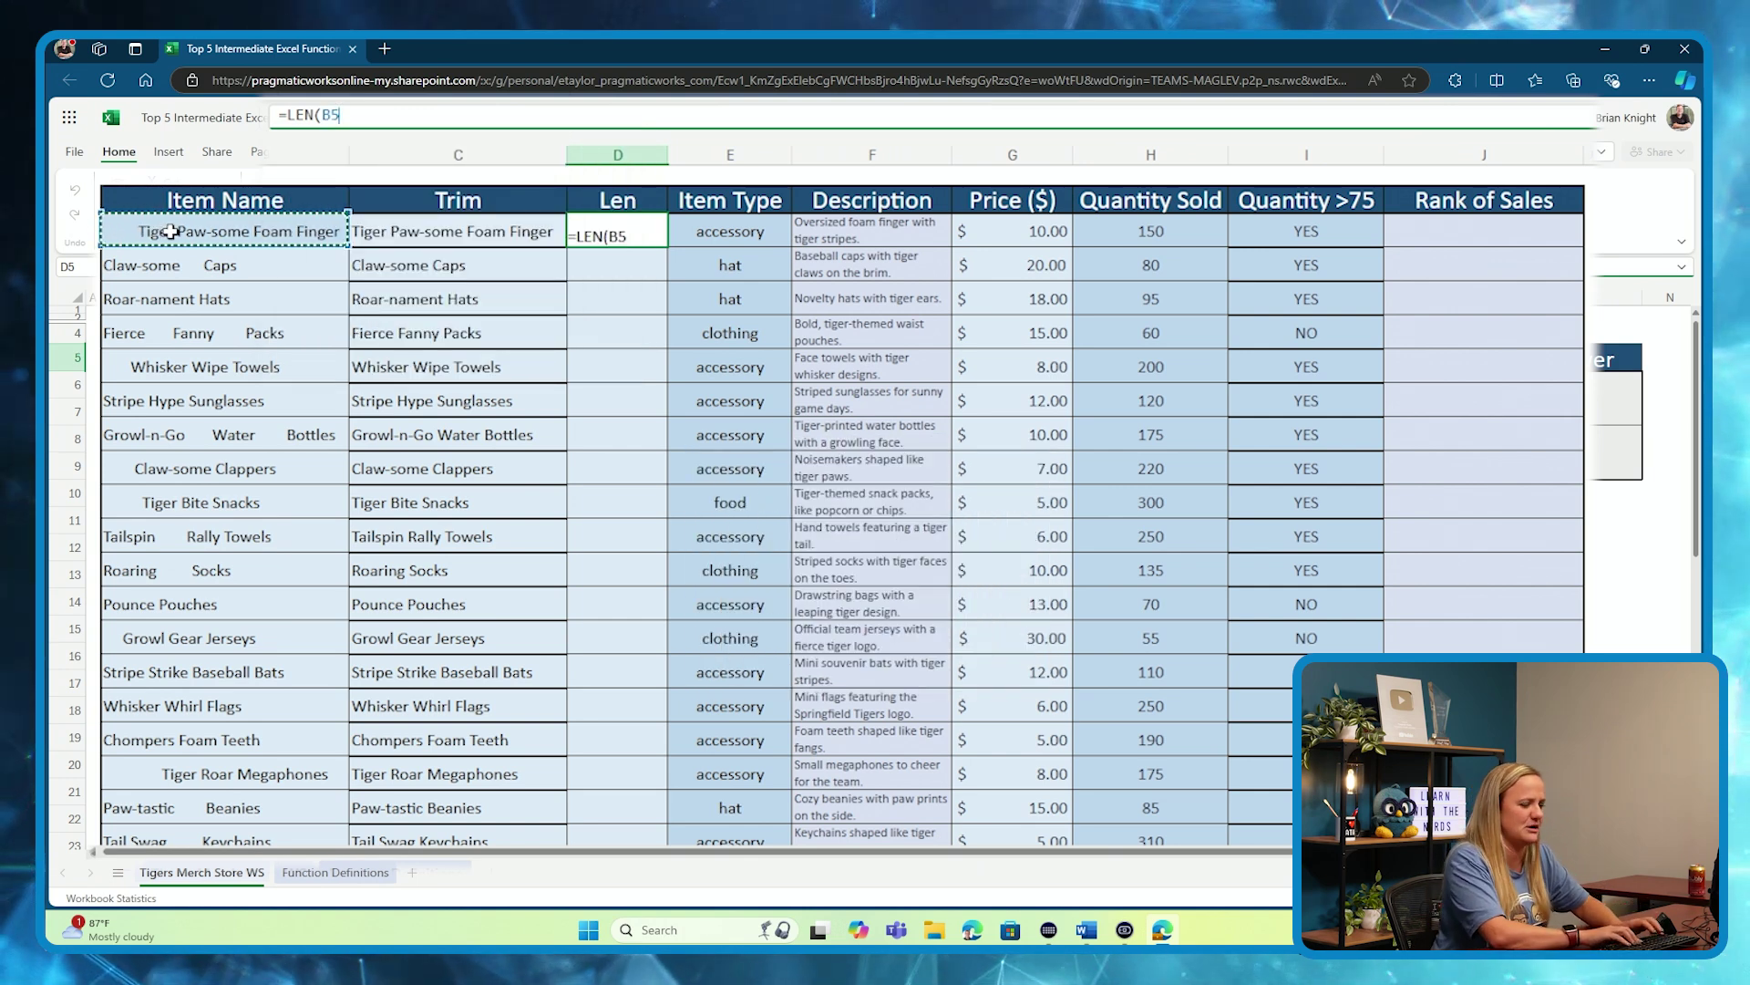
{"action": "type", "text": ")"}
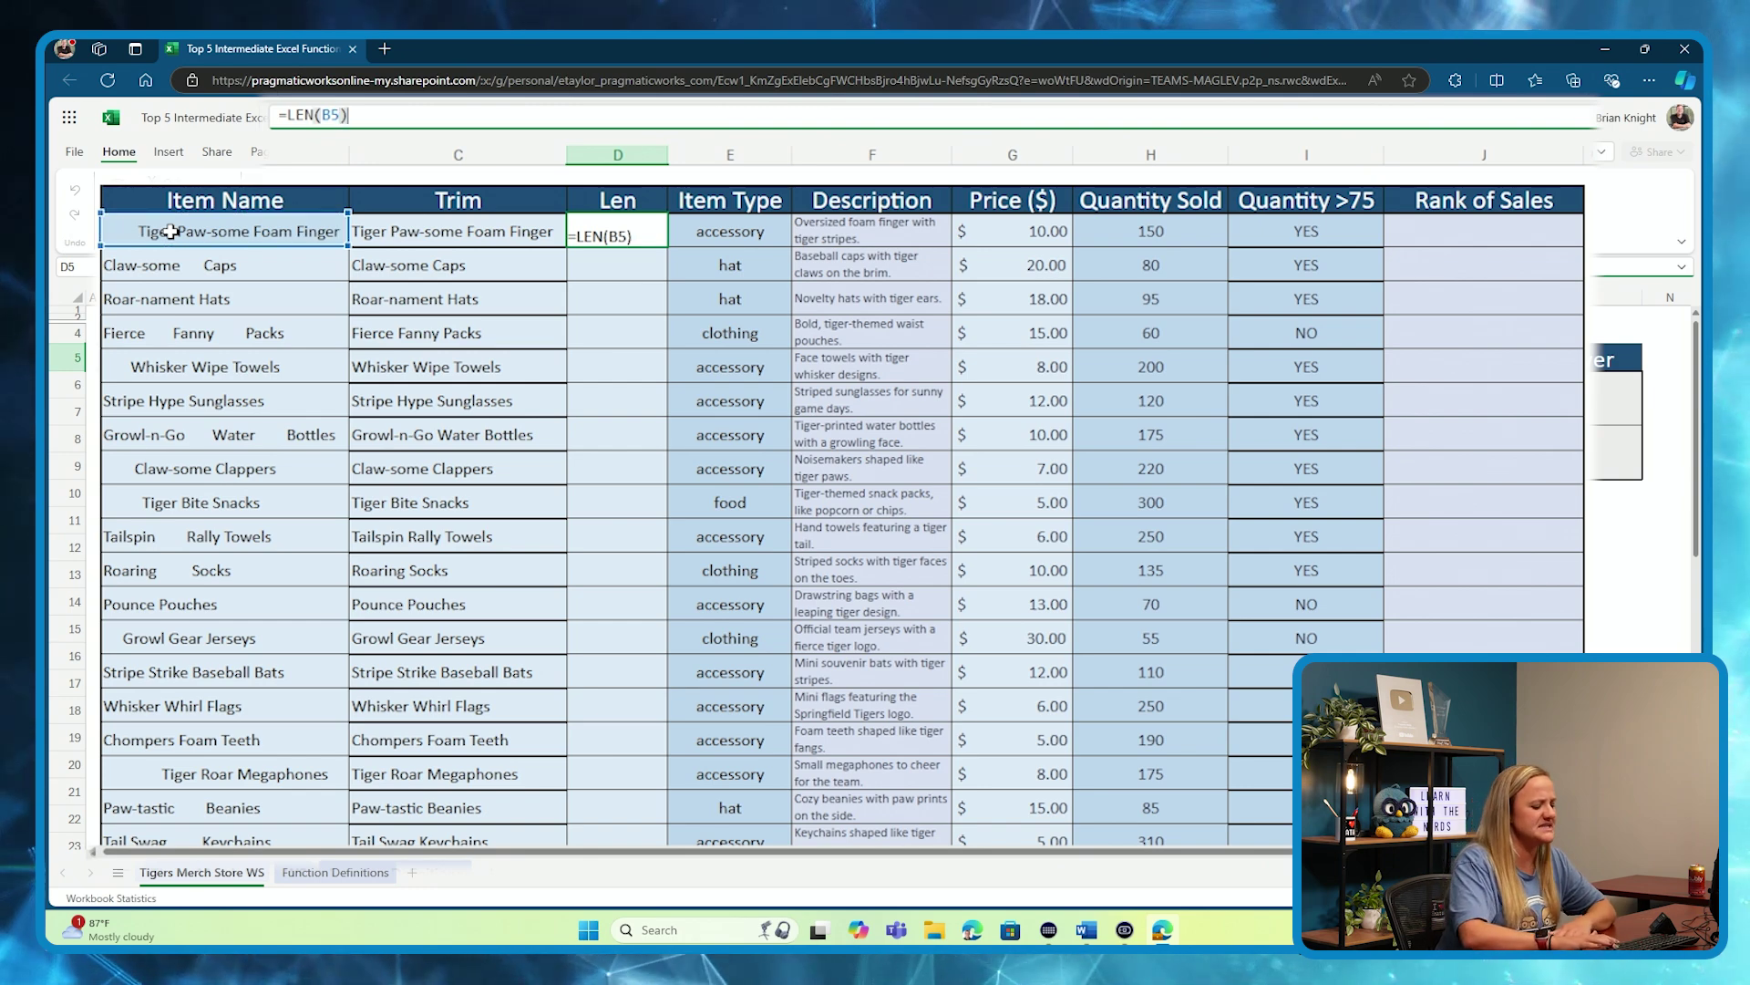
{"action": "key", "text": "Return"}
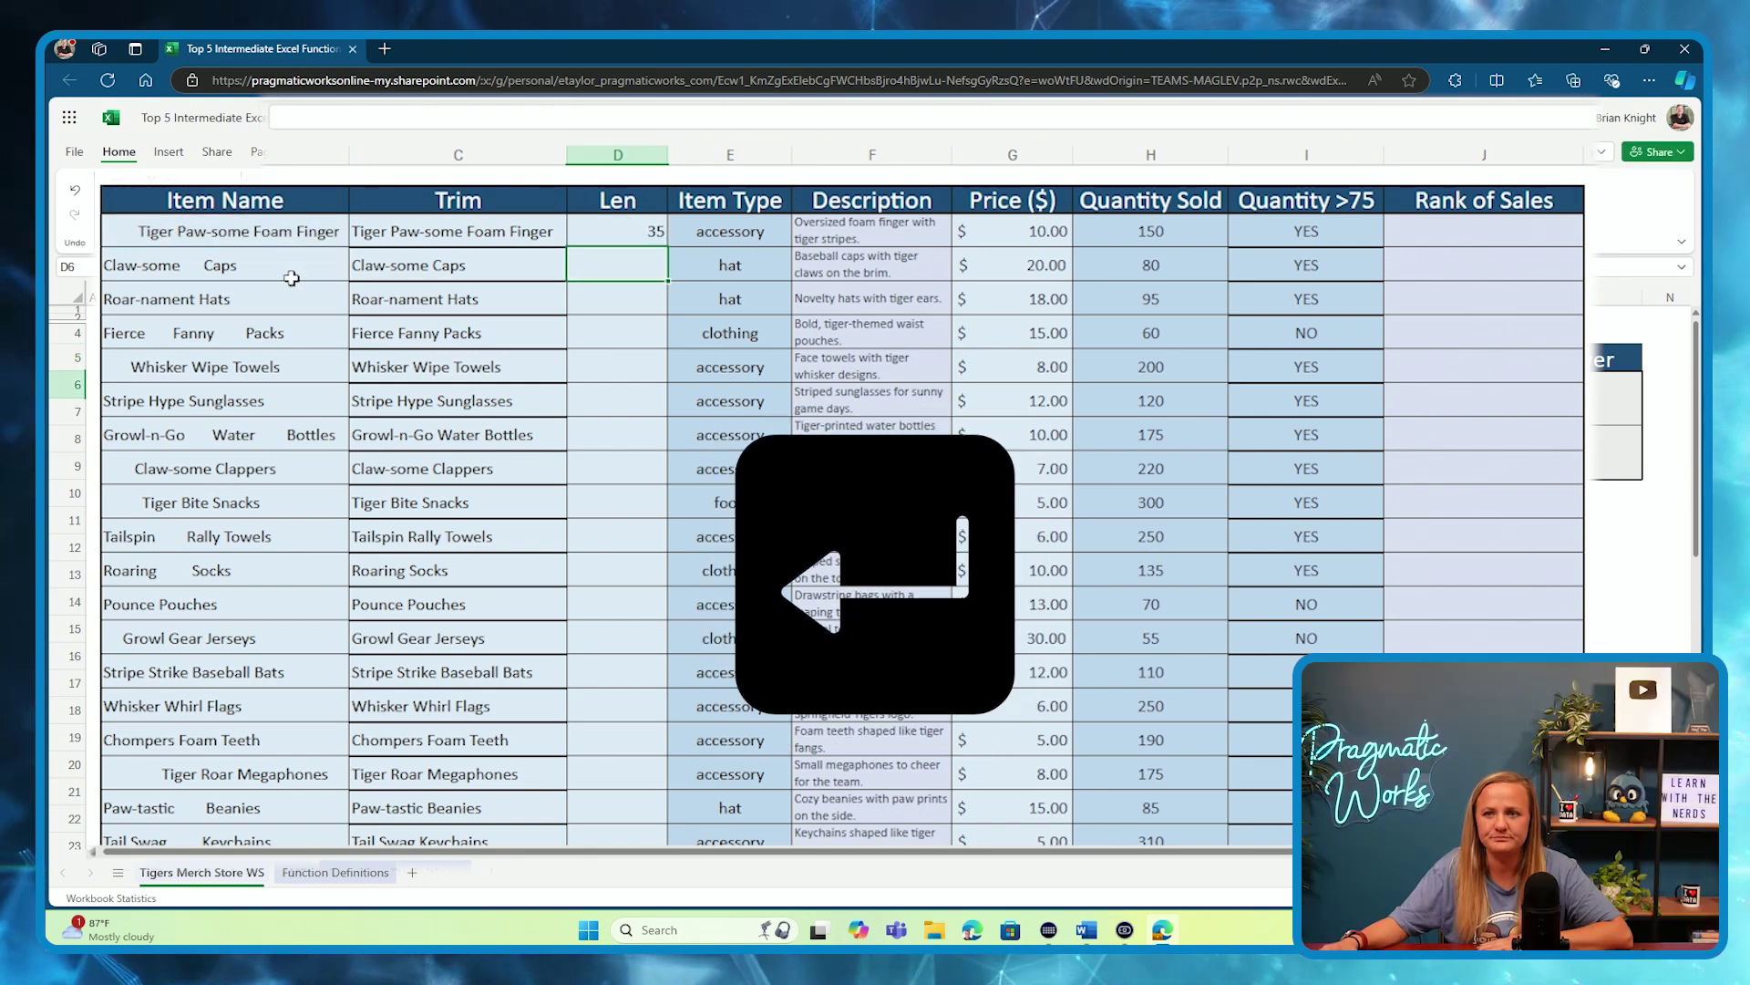
{"action": "left_click", "coordinate": [616, 239]}
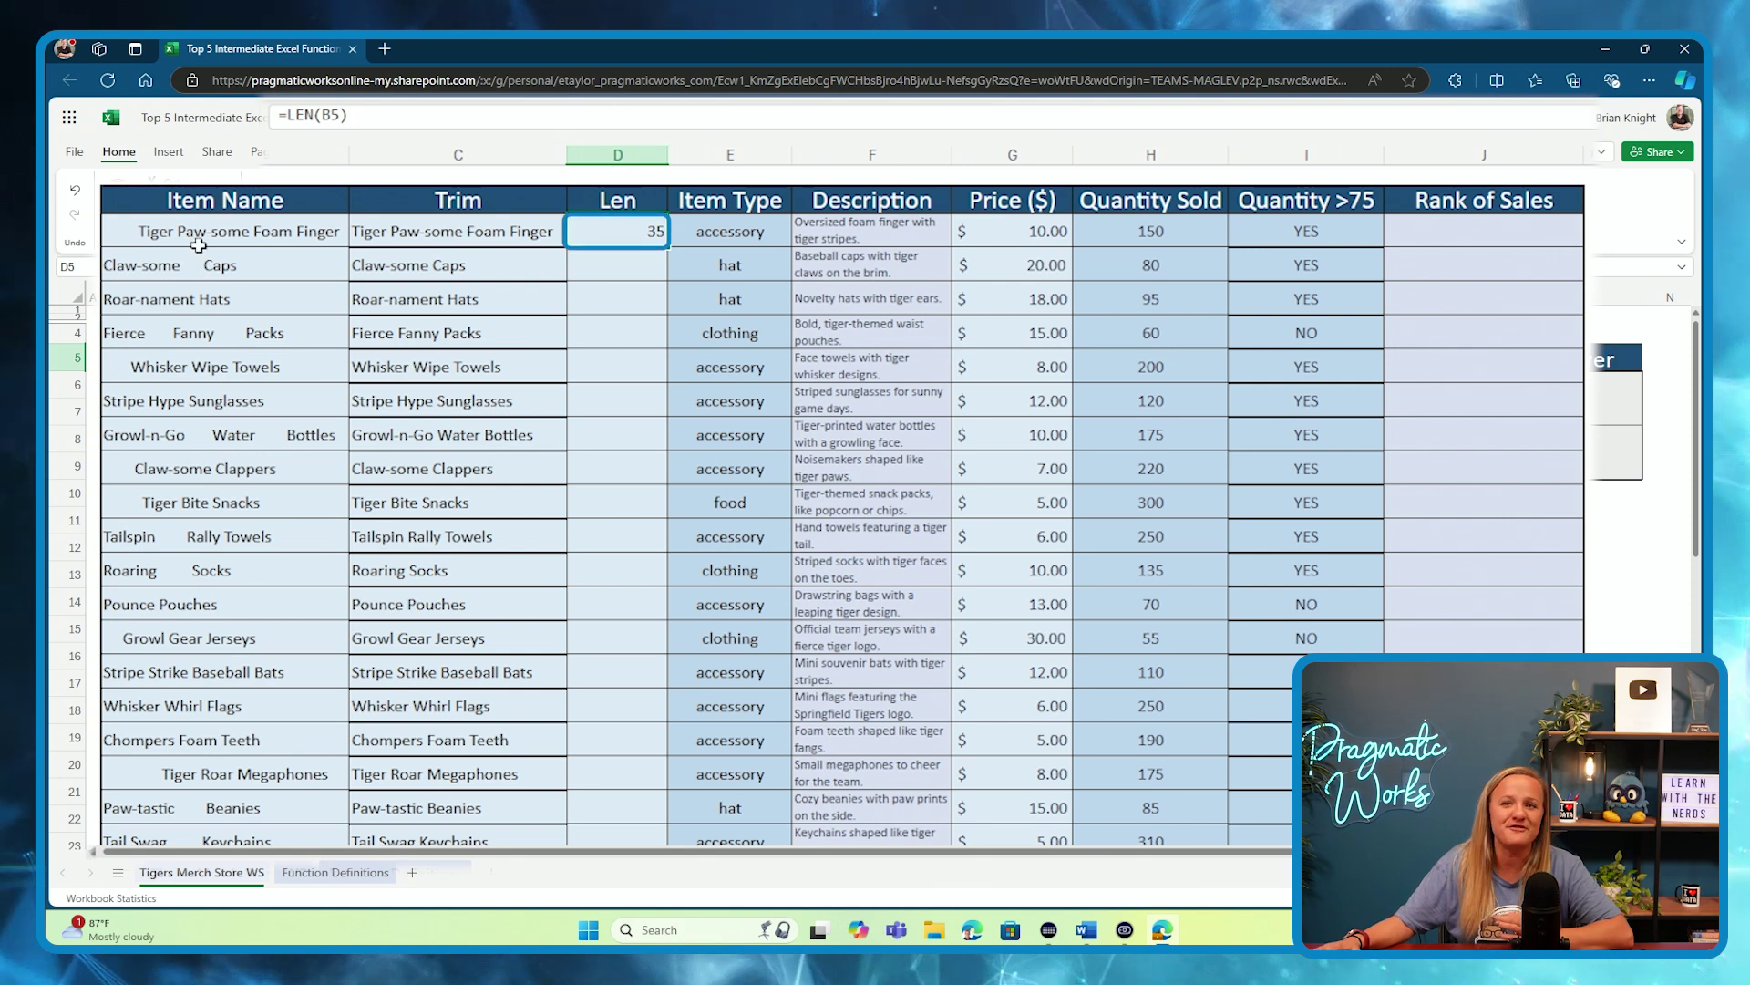
{"action": "left_click", "coordinate": [467, 234]}
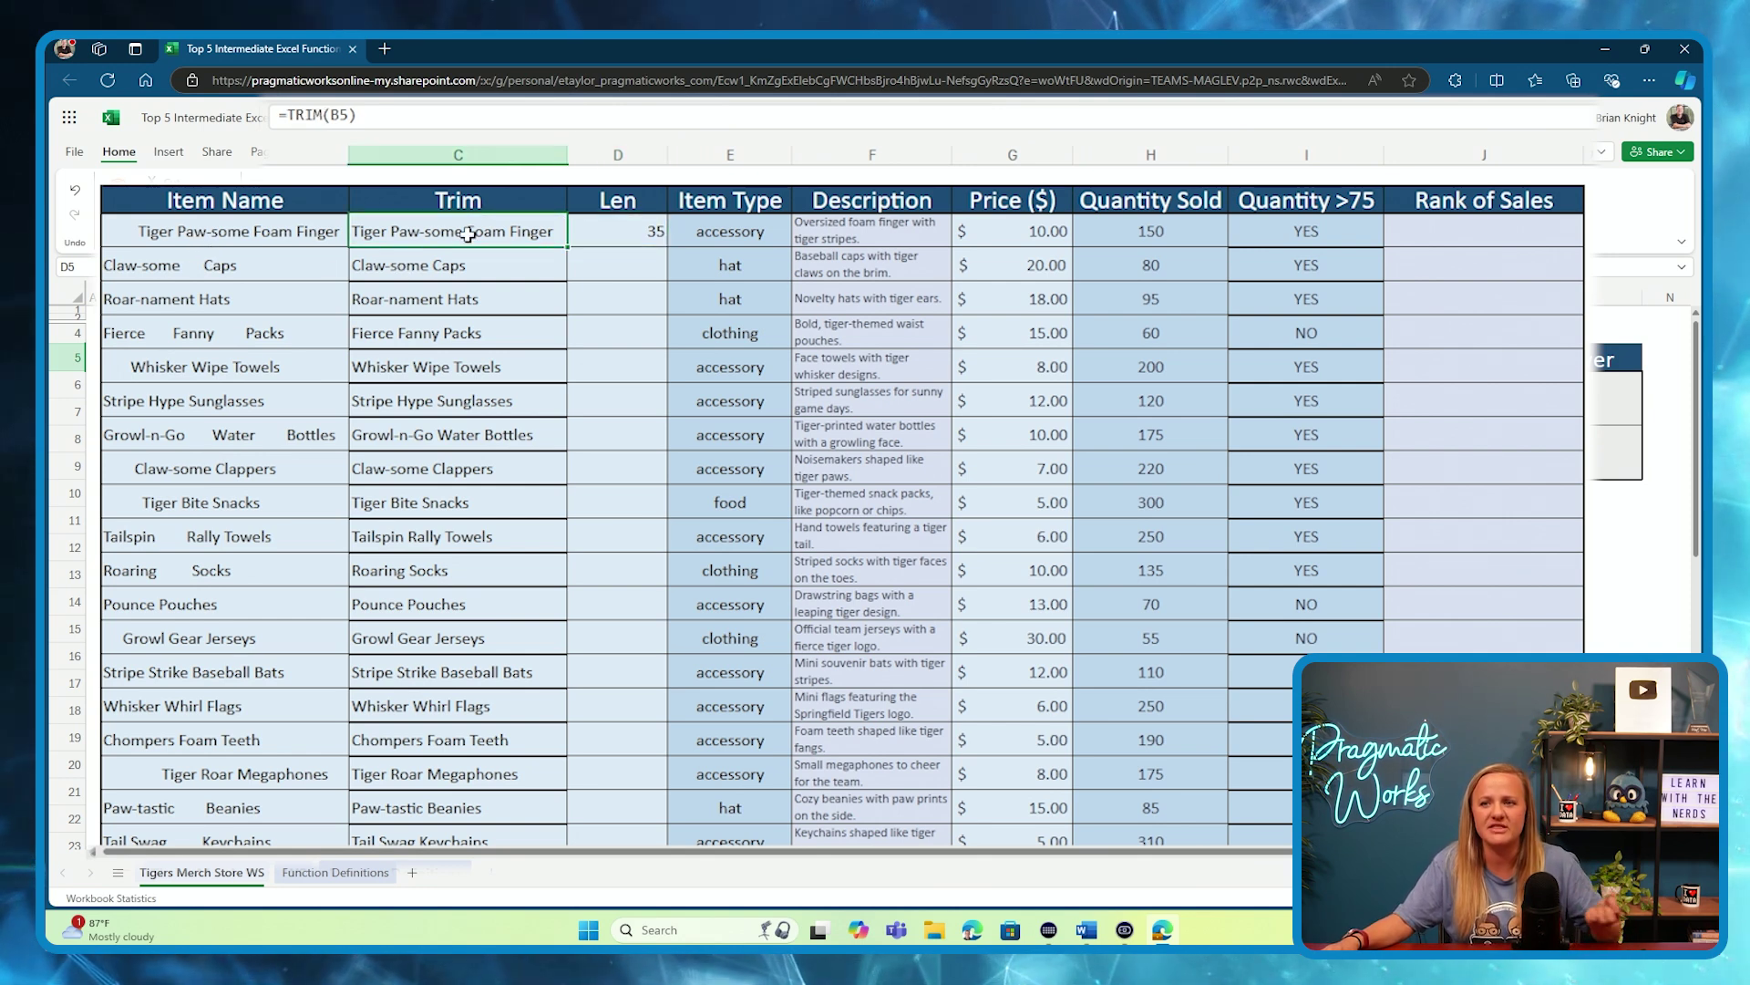
{"action": "left_click", "coordinate": [619, 237]}
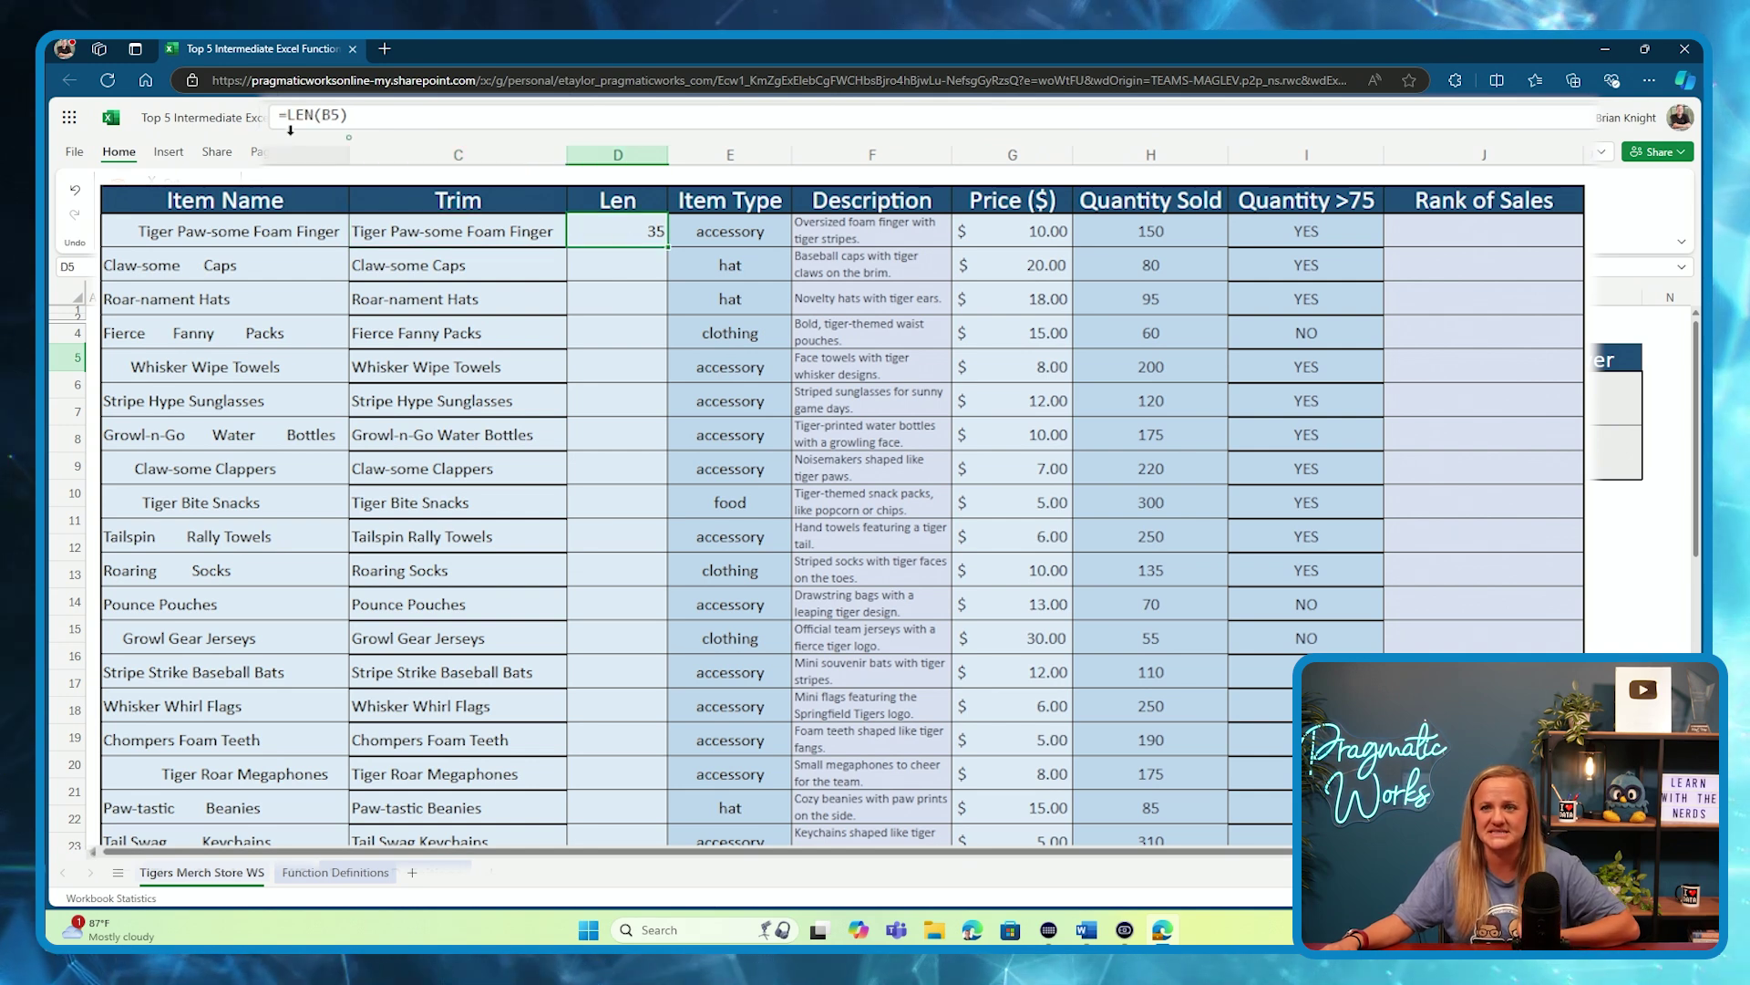
Change D5 to =LEN(C5) so it counts the trimmed name, giving 26
{"action": "left_click", "coordinate": [335, 113]}
{"action": "key", "text": "BackSpace"}
{"action": "type", "text": "C"}
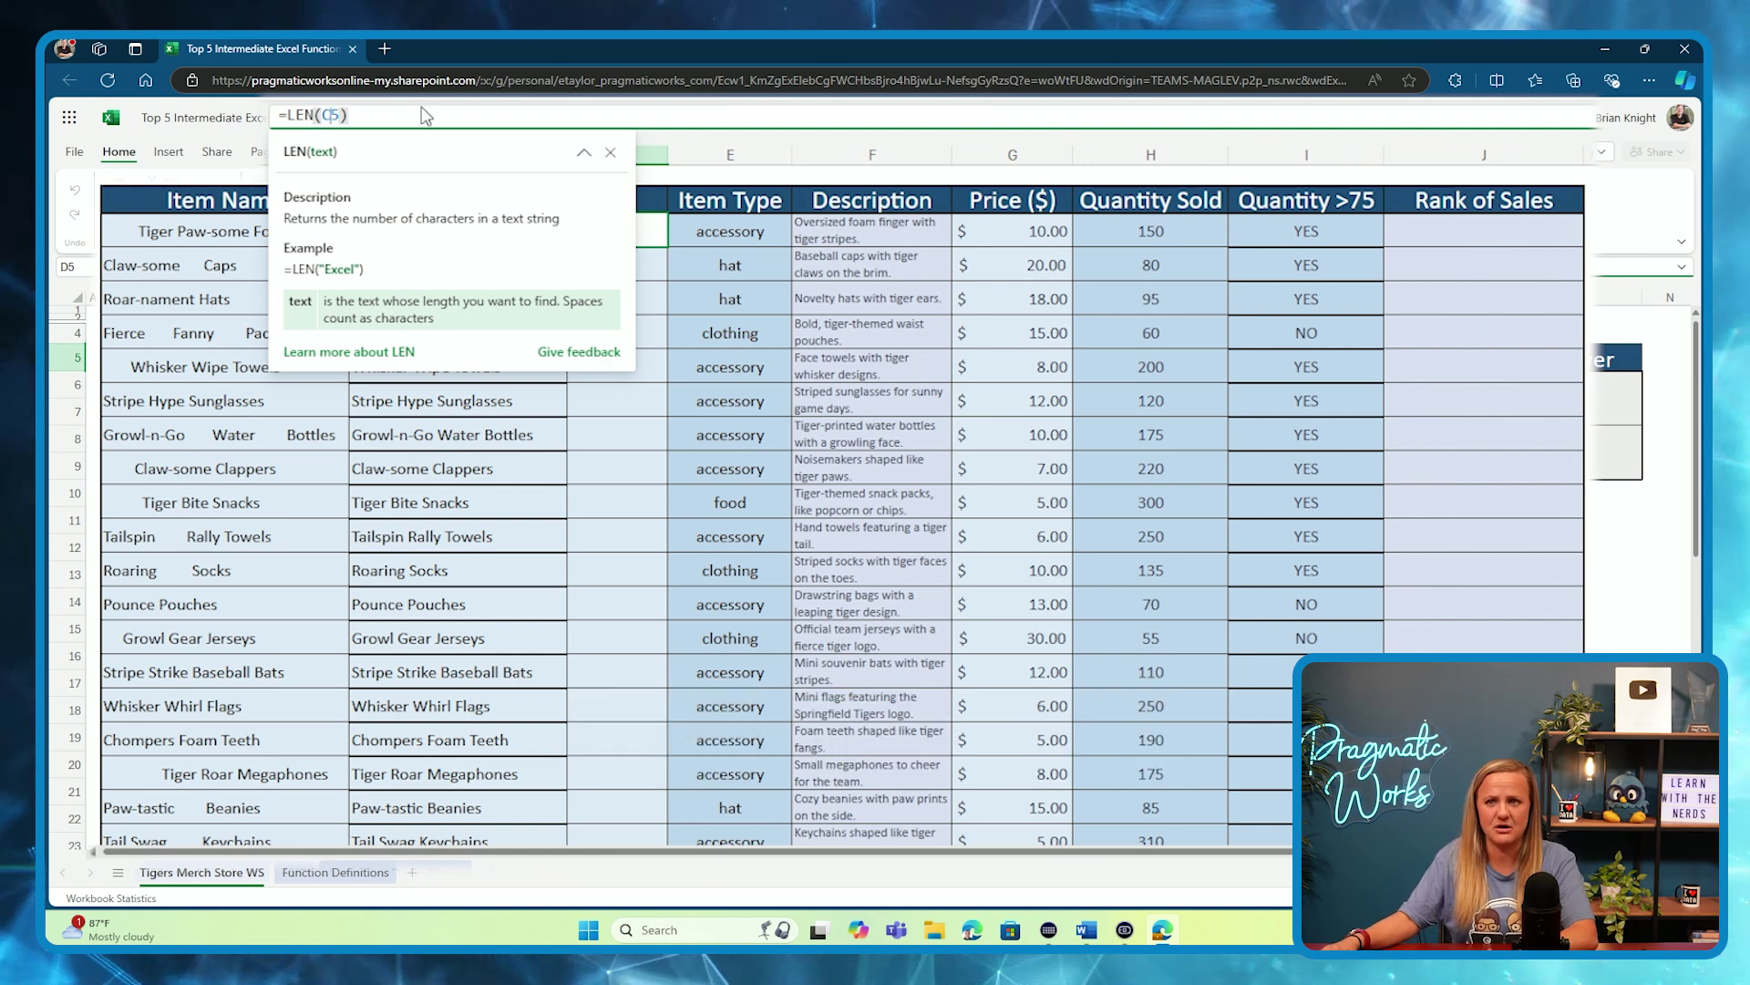
{"action": "key", "text": "Return"}
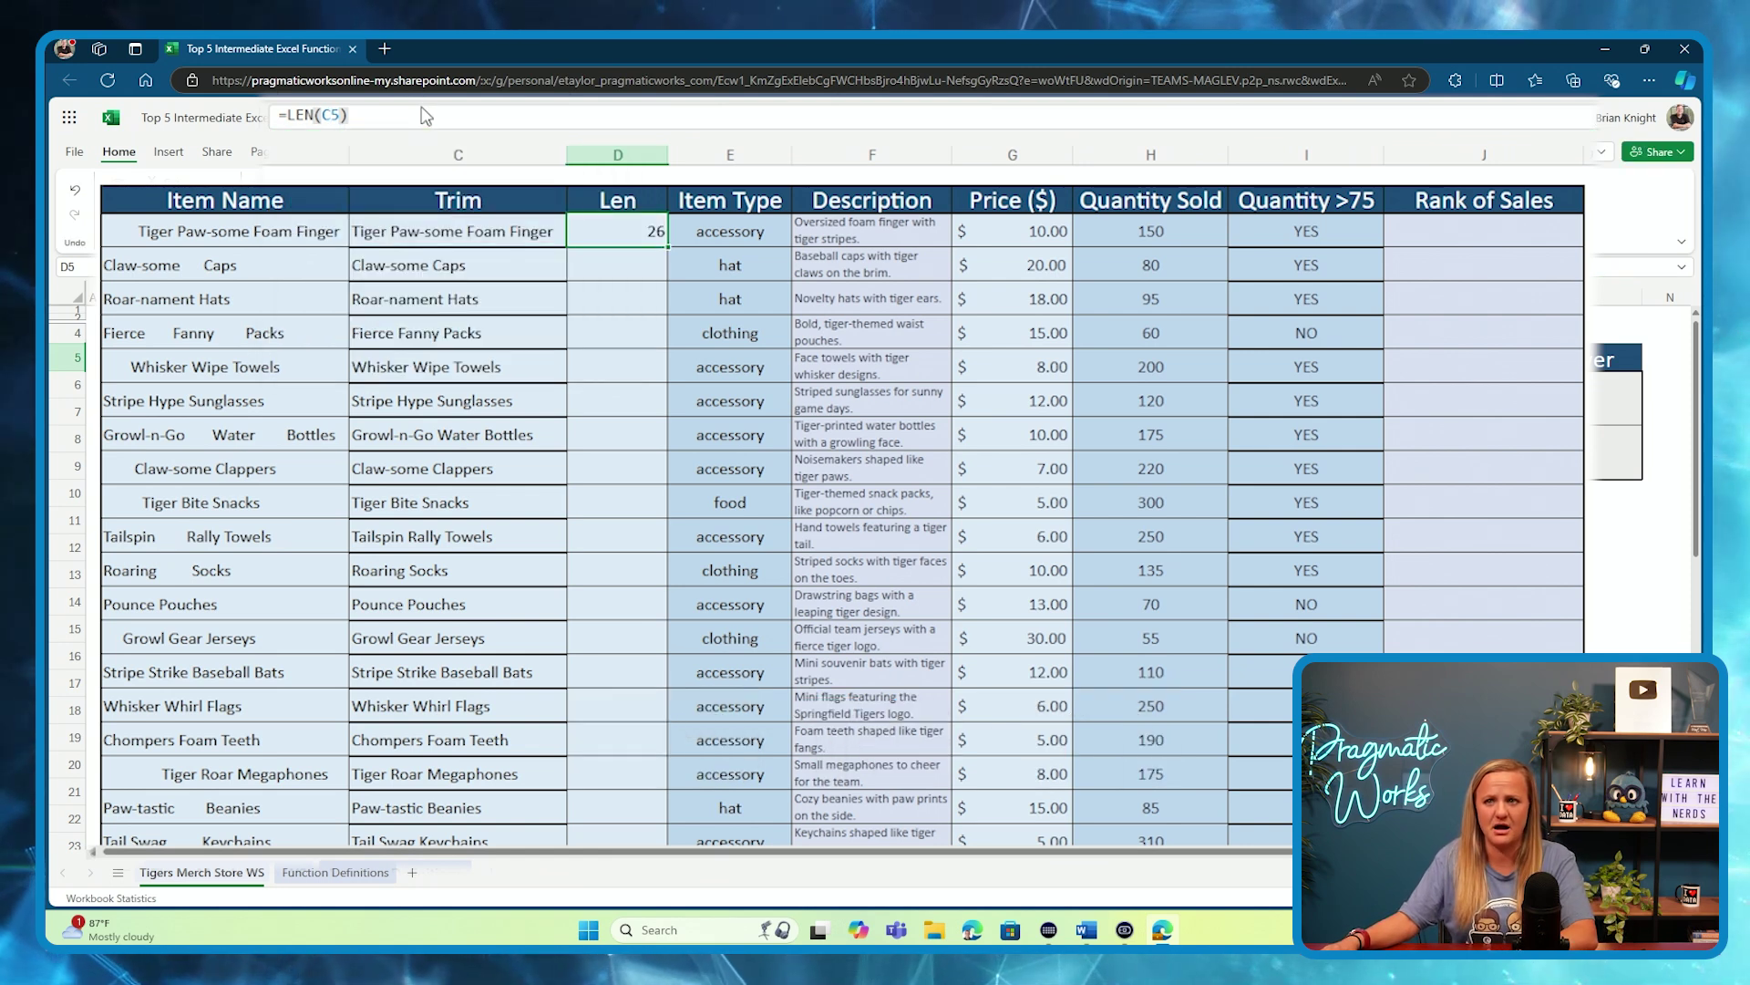
{"action": "left_click", "coordinate": [651, 237]}
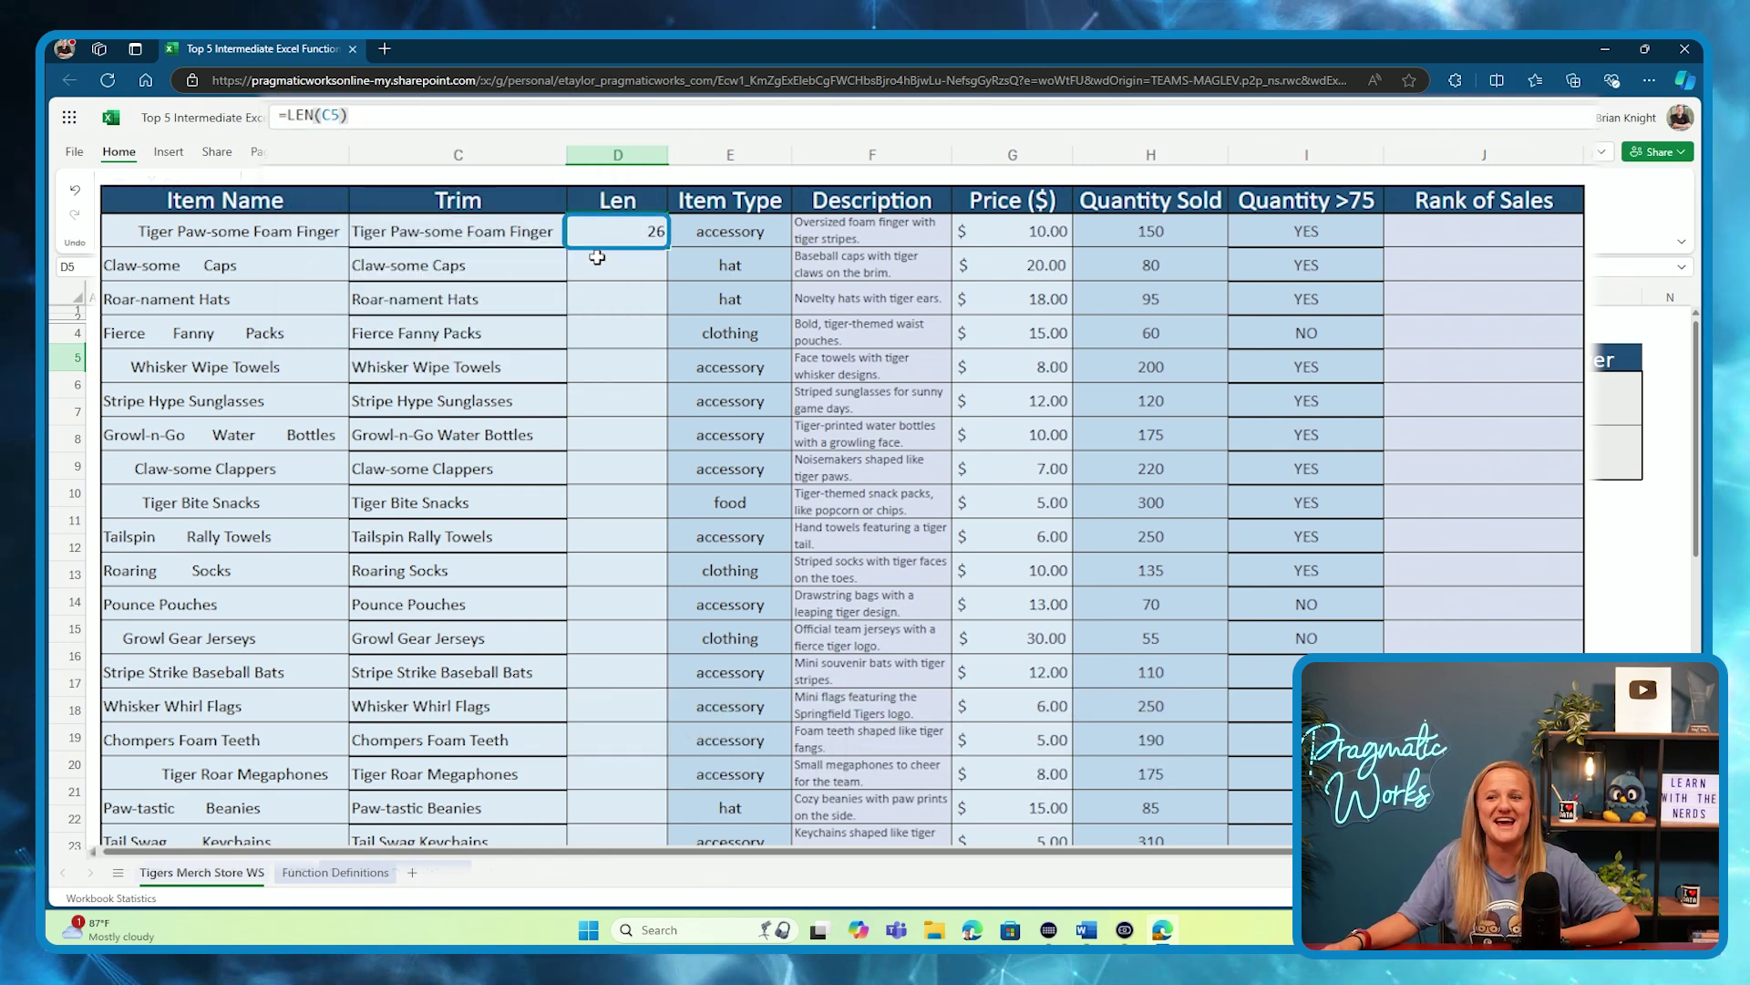
{"action": "left_click", "coordinate": [521, 239]}
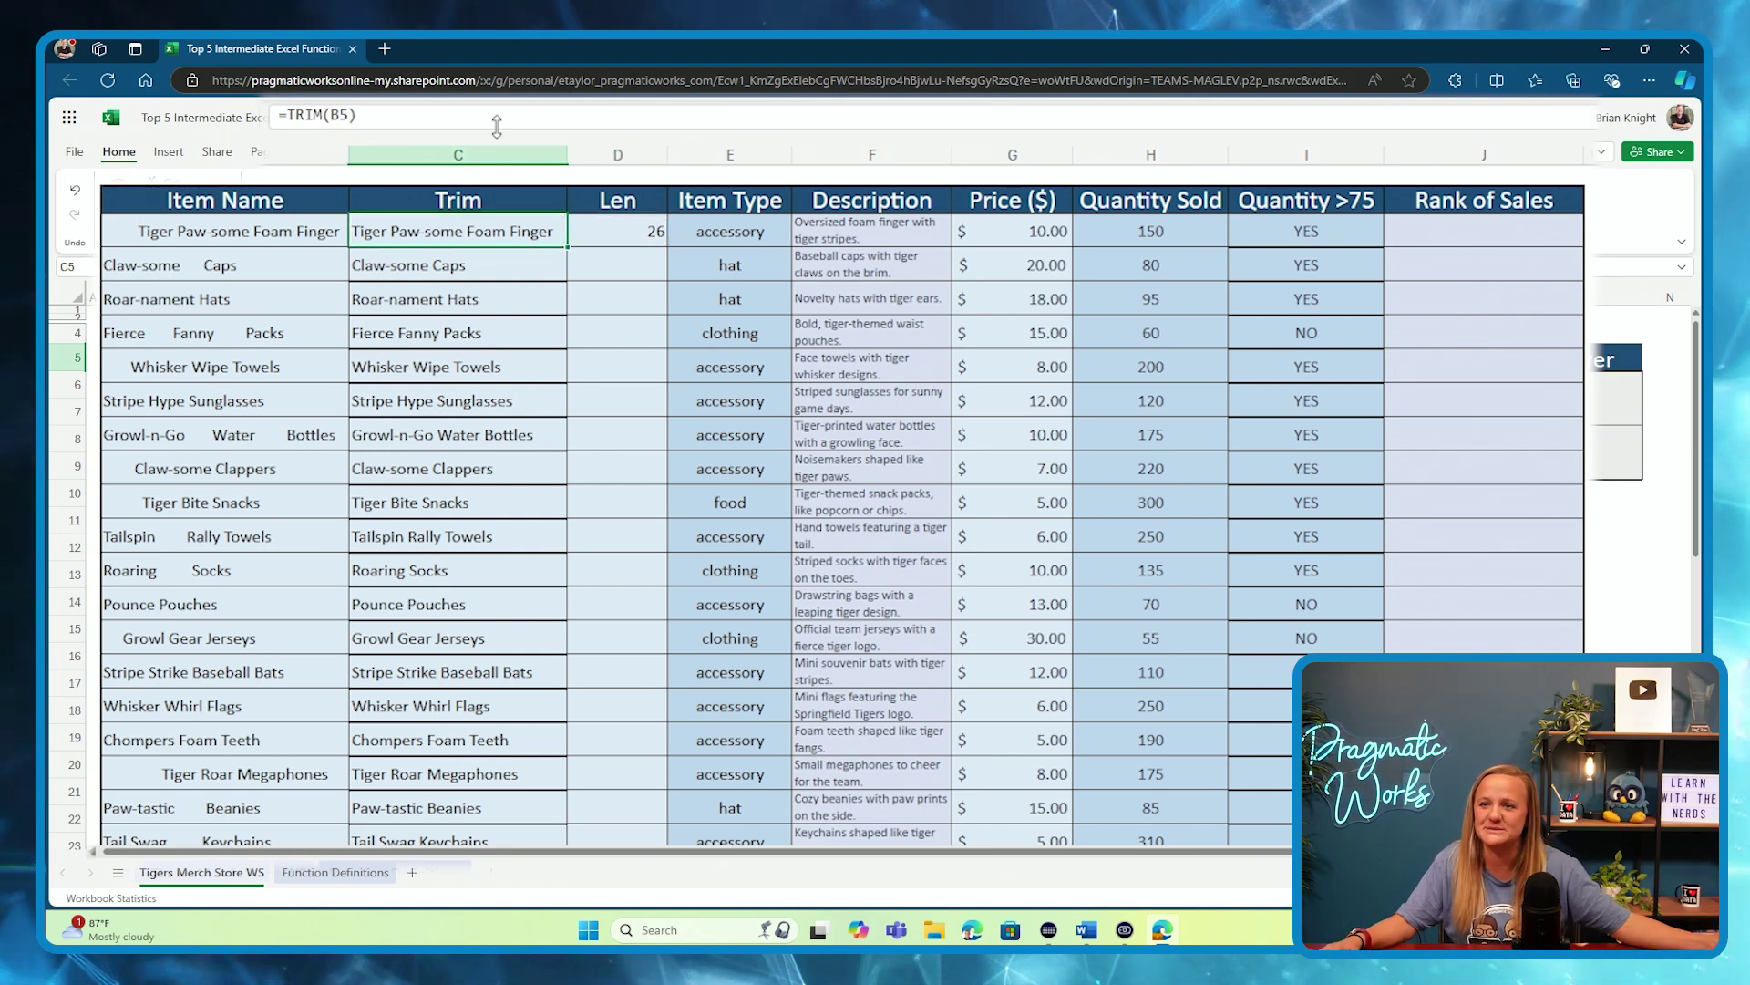
{"action": "left_click", "coordinate": [619, 229]}
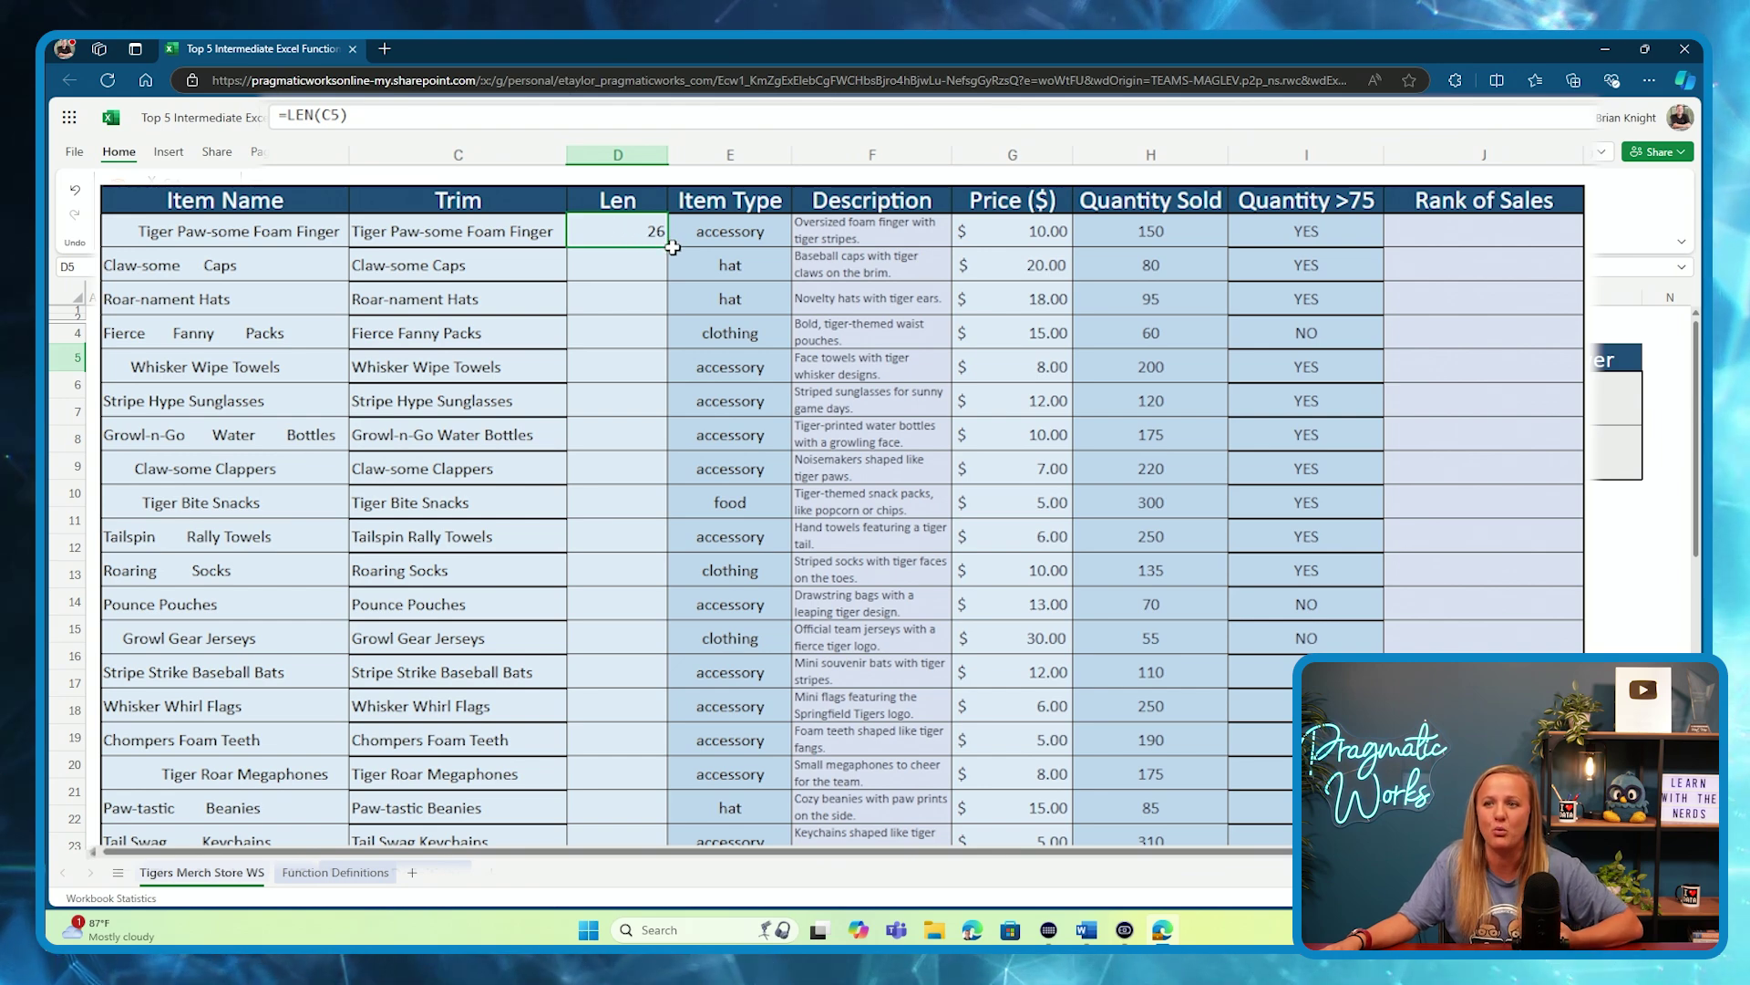
Fill the LEN formula from D5 down to D29 and scroll back to the header
{"action": "left_click_drag", "start_coordinate": [672, 247], "coordinate": [641, 442]}
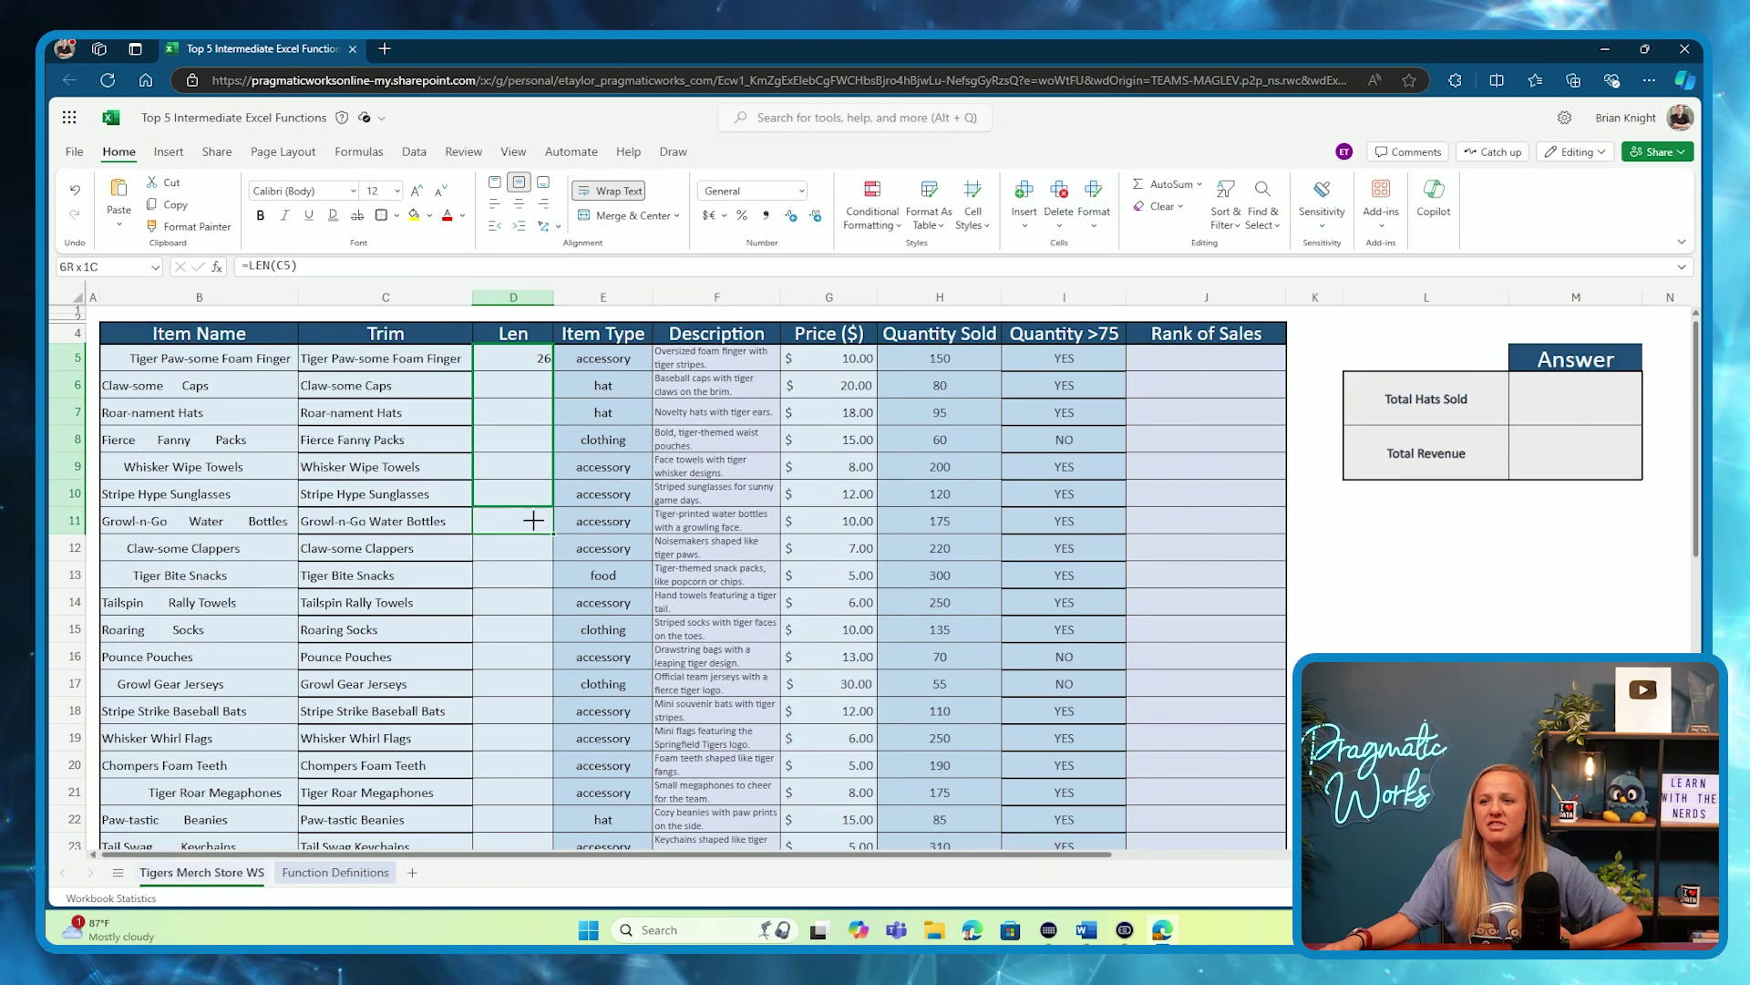
{"action": "left_click_drag", "start_coordinate": [532, 528], "coordinate": [519, 709]}
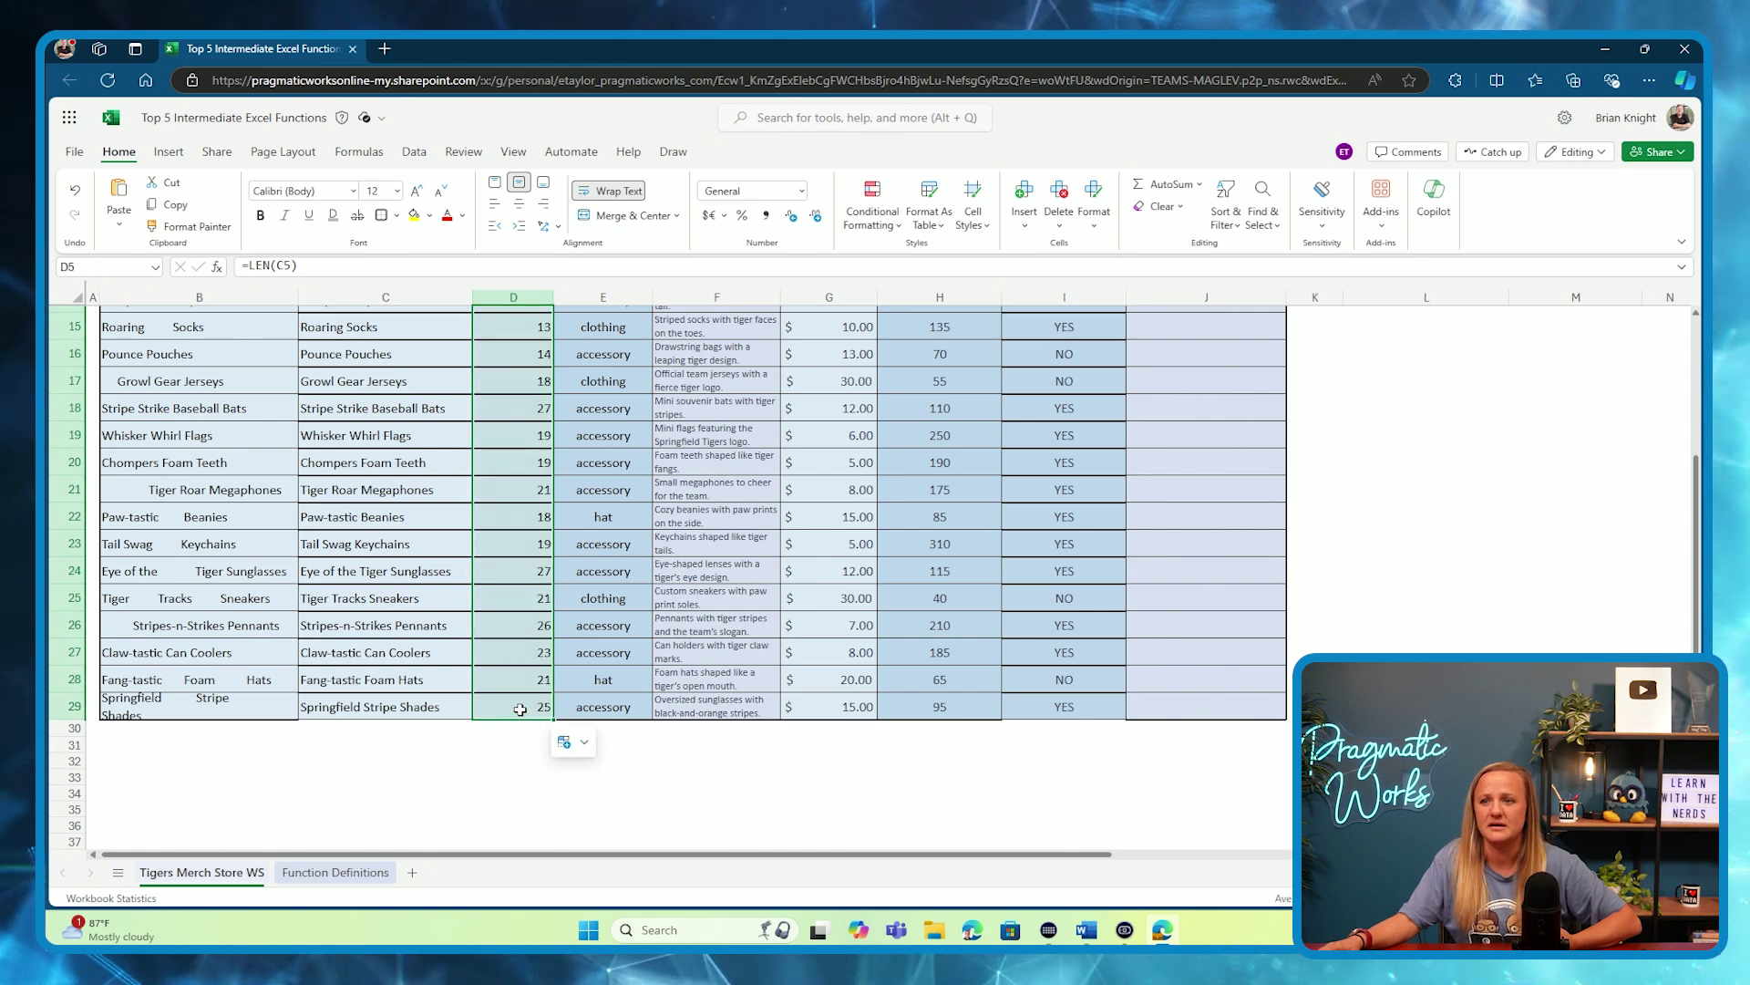
{"action": "scroll", "coordinate": [516, 638], "scroll_direction": "up", "scroll_amount": 2}
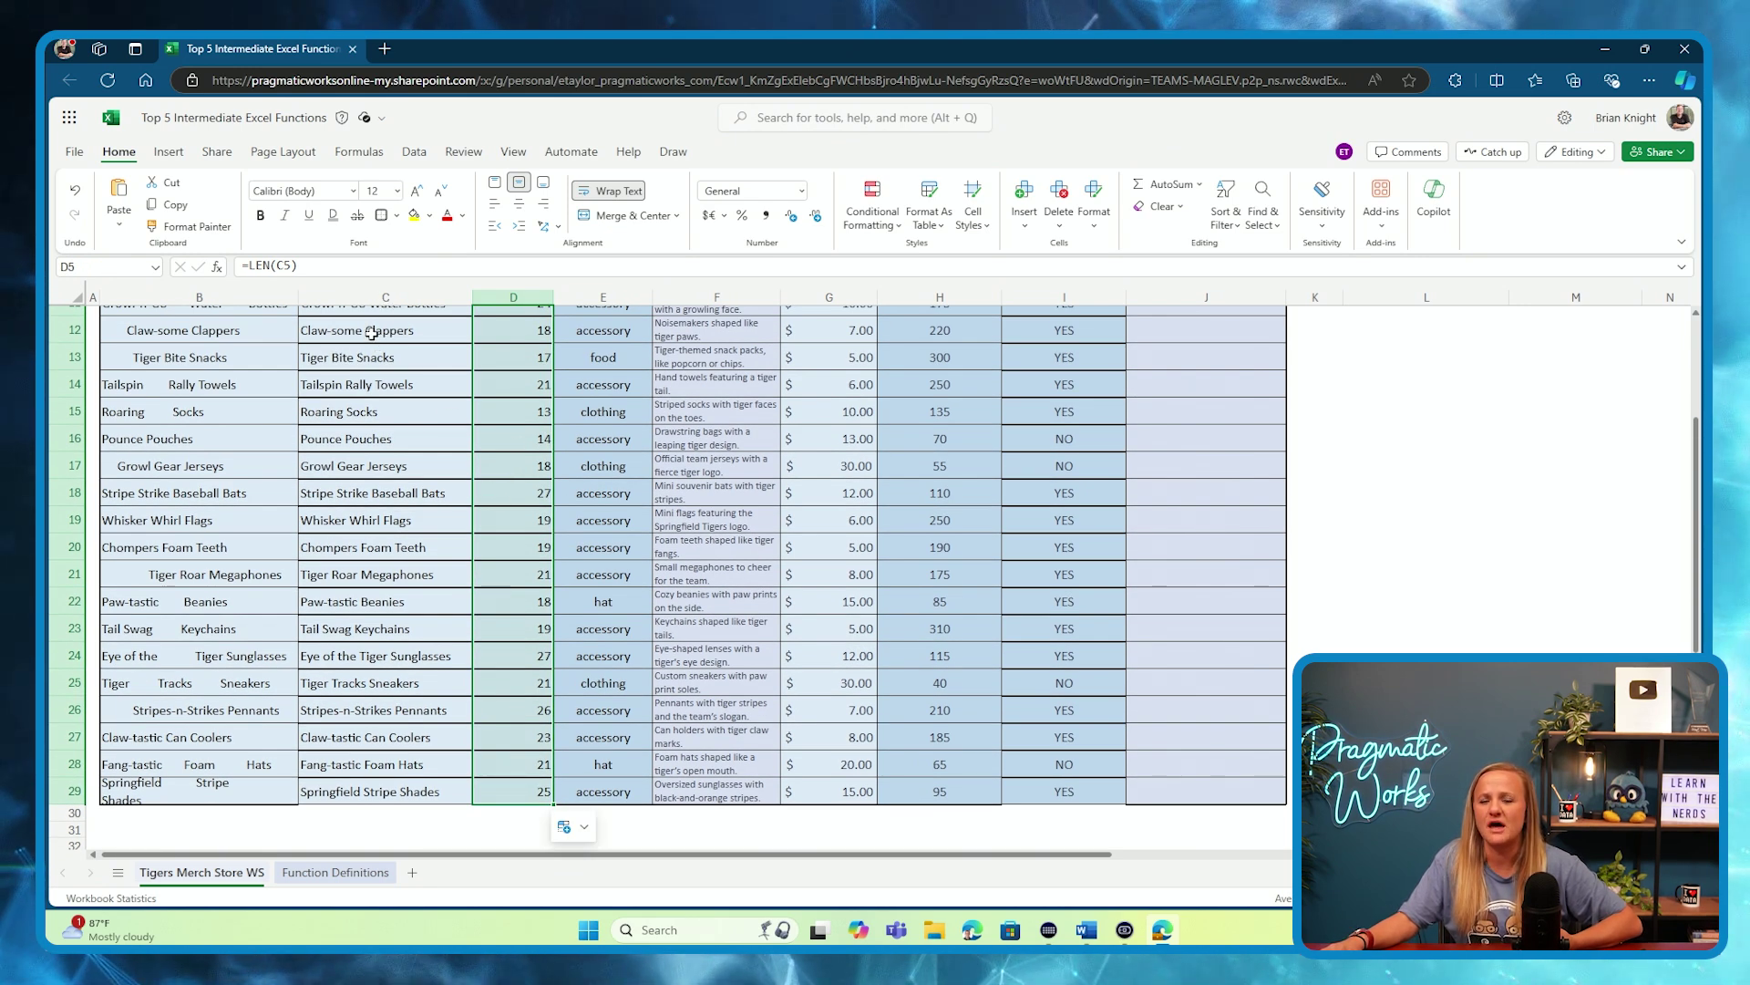
{"action": "scroll", "coordinate": [373, 330], "scroll_direction": "up", "scroll_amount": 5}
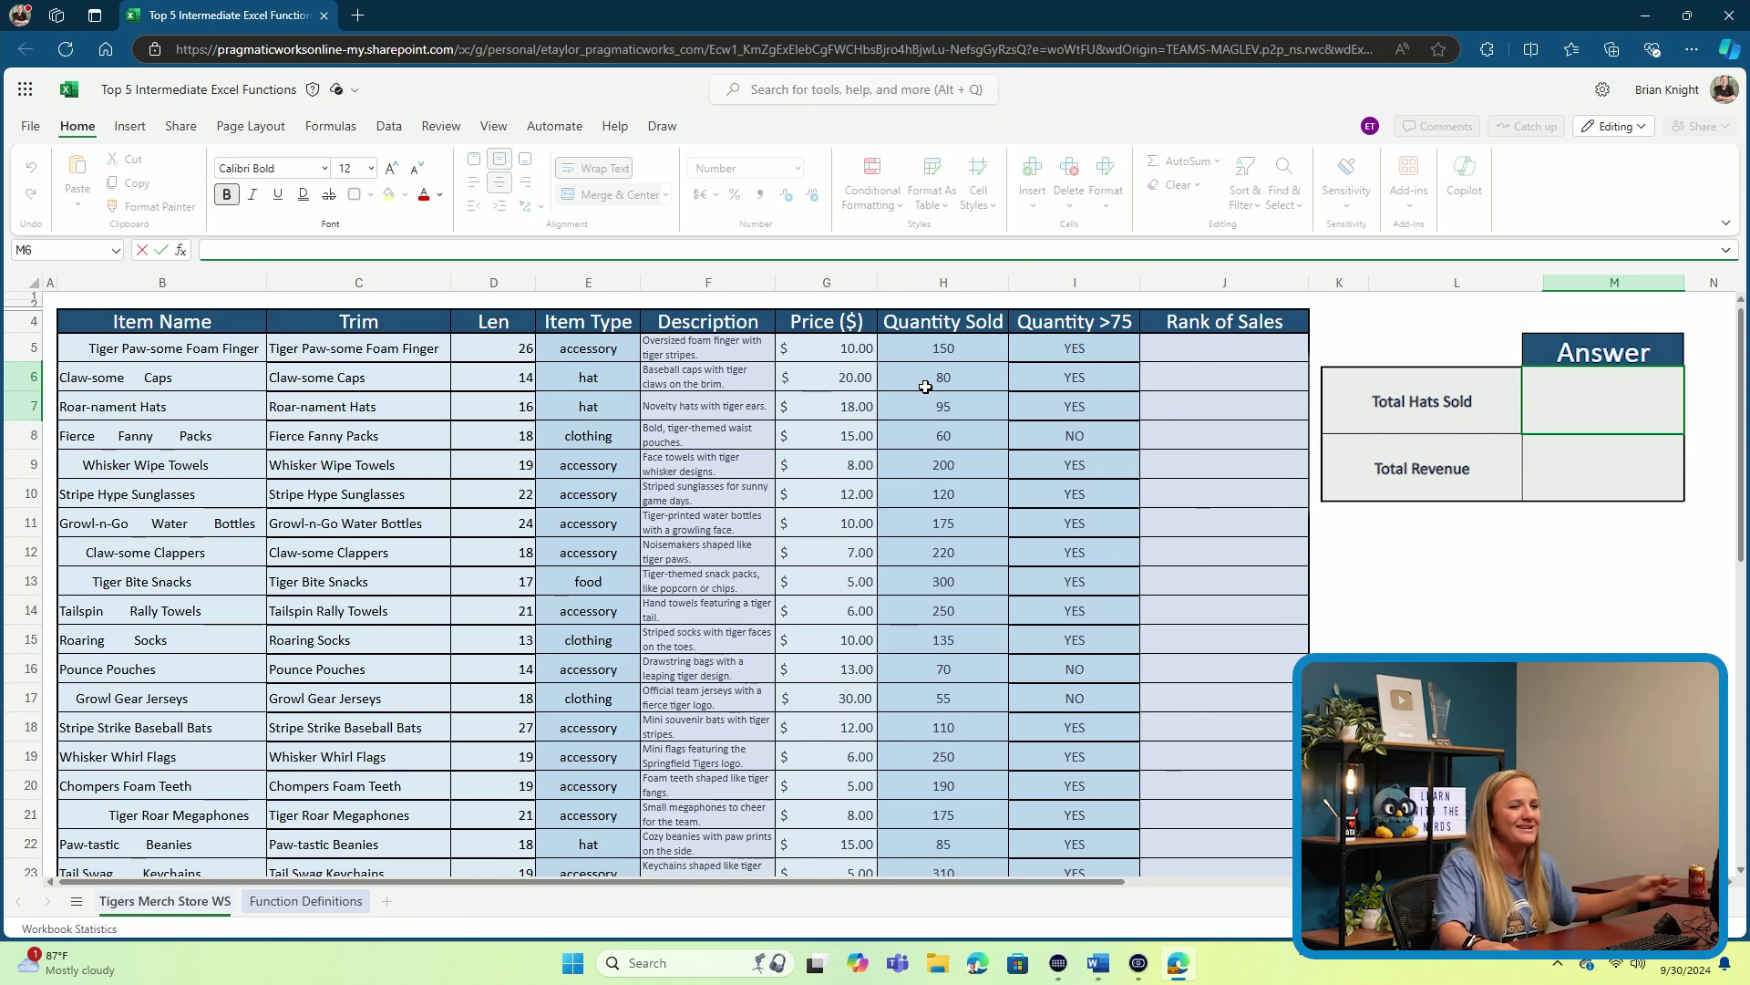
Enter =SUMIF(E:E,"hat",H:H) in M6, giving 325 hats sold
{"action": "left_click", "coordinate": [1640, 395]}
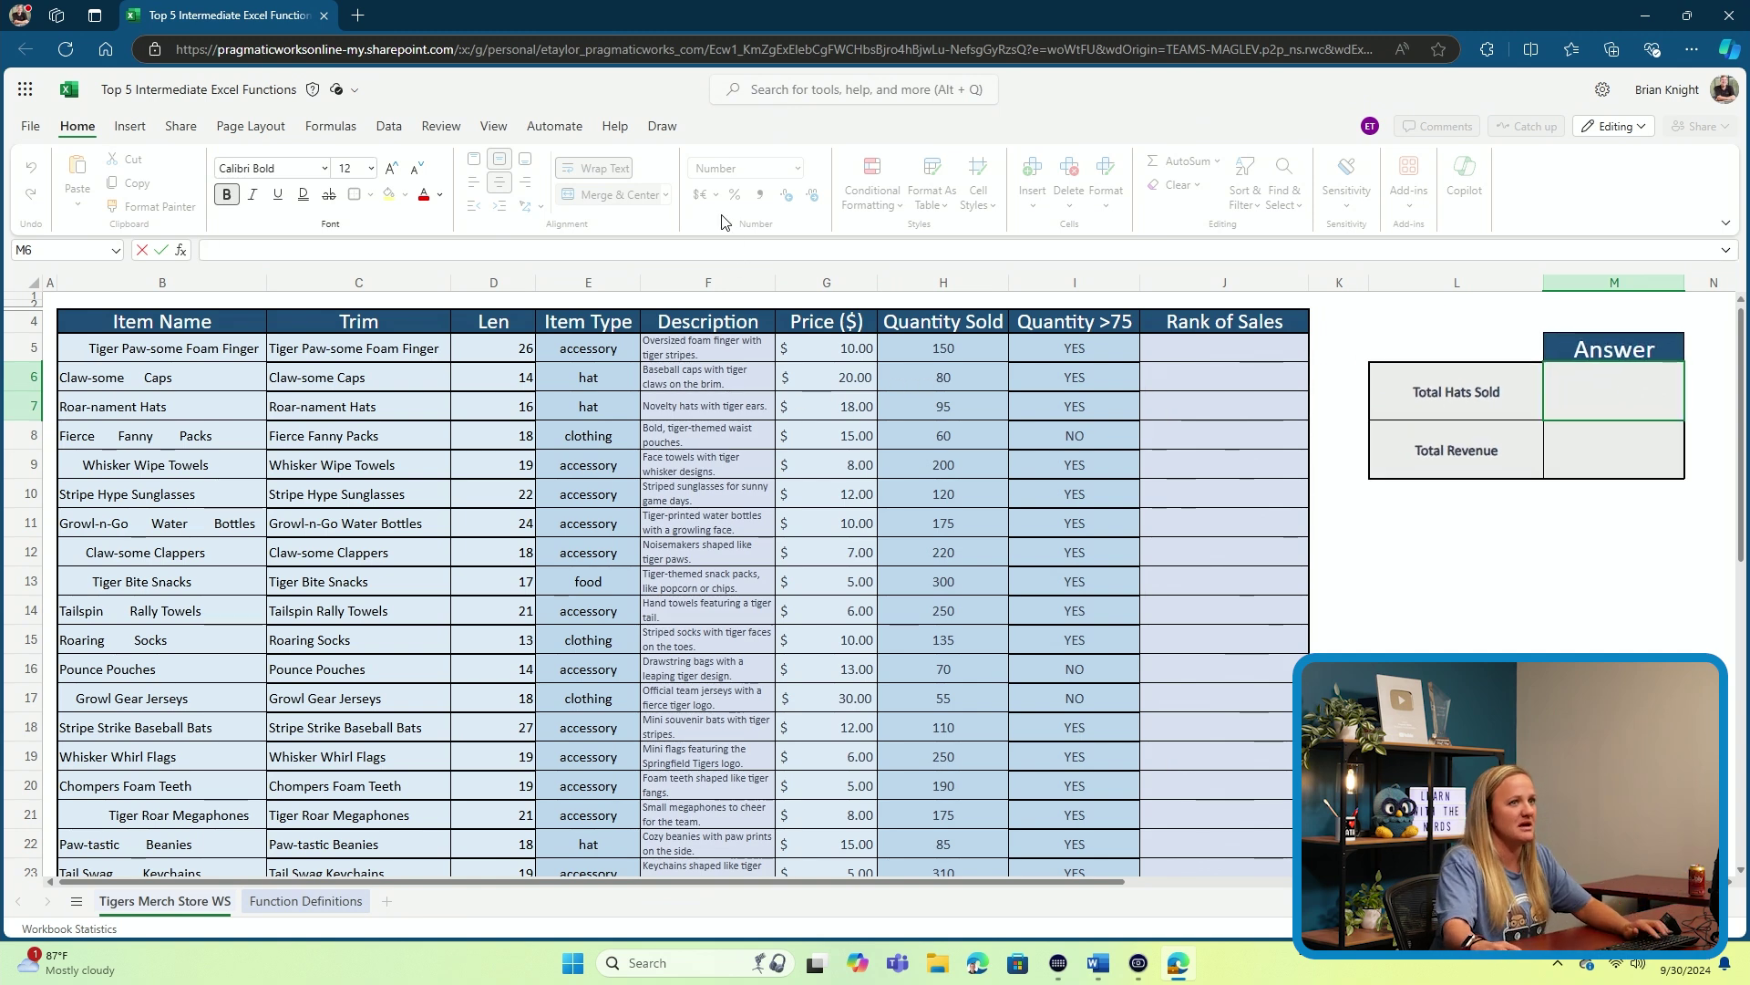
{"action": "left_click", "coordinate": [677, 245]}
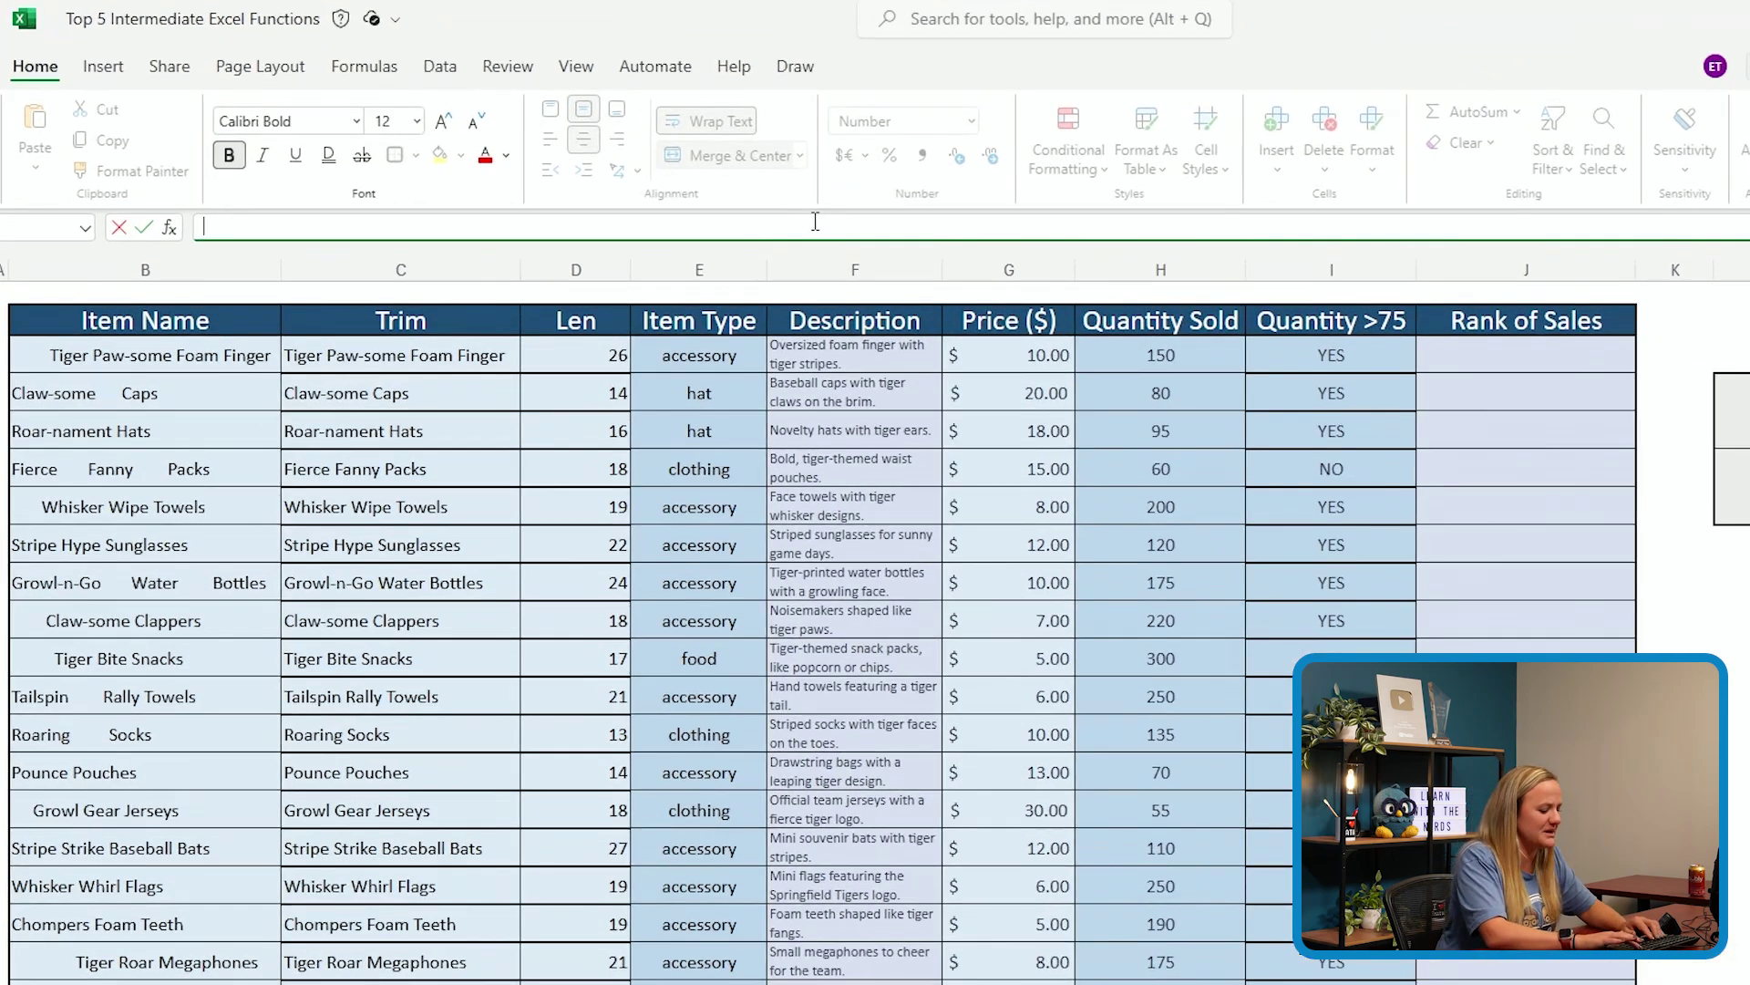
{"action": "type", "text": "=sum"}
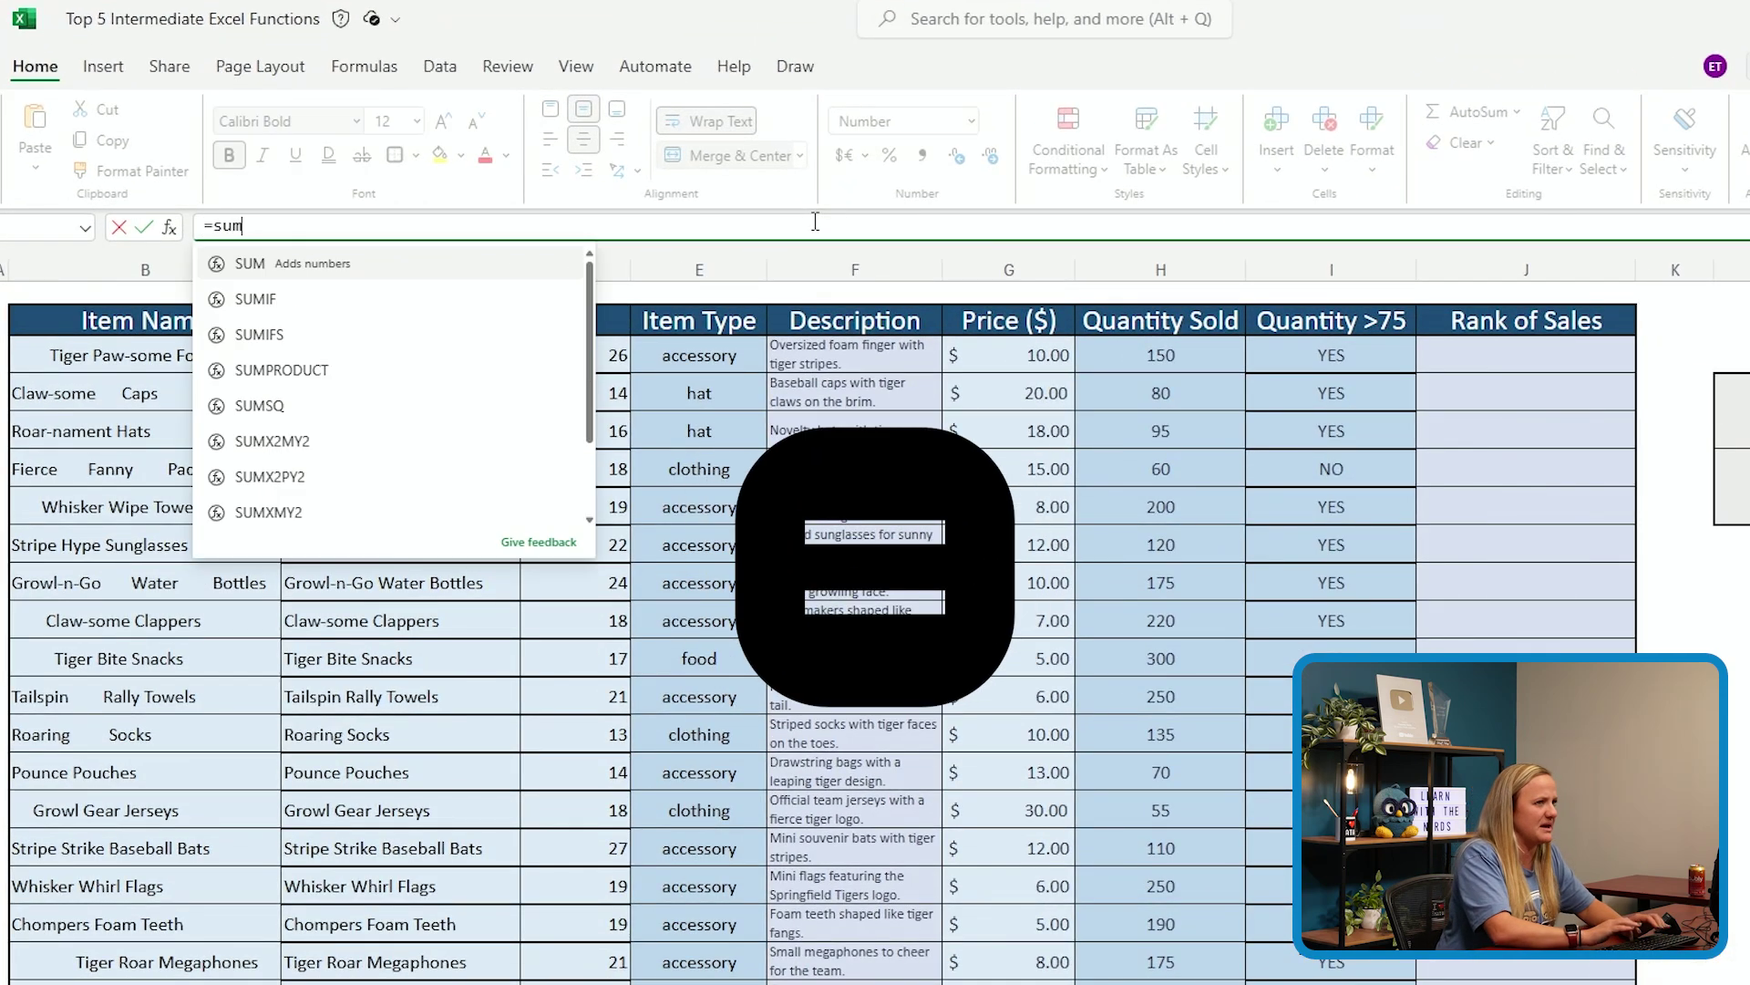
{"action": "type", "text": "if"}
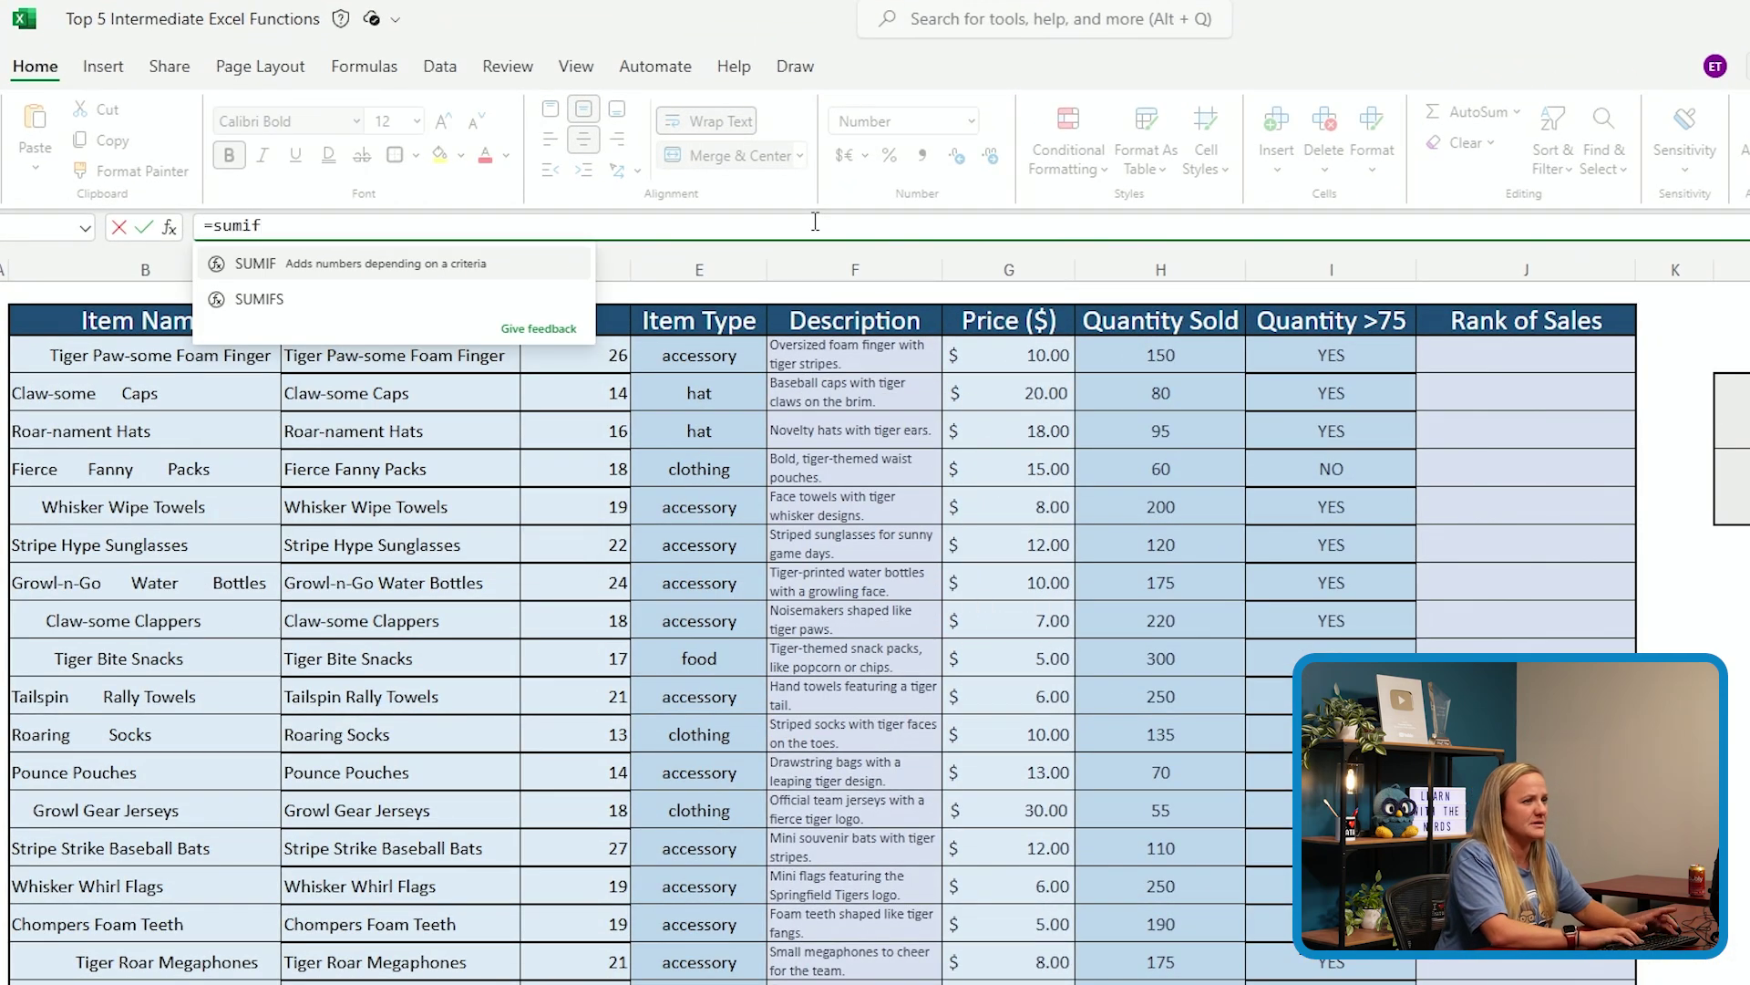
{"action": "key", "text": "Tab"}
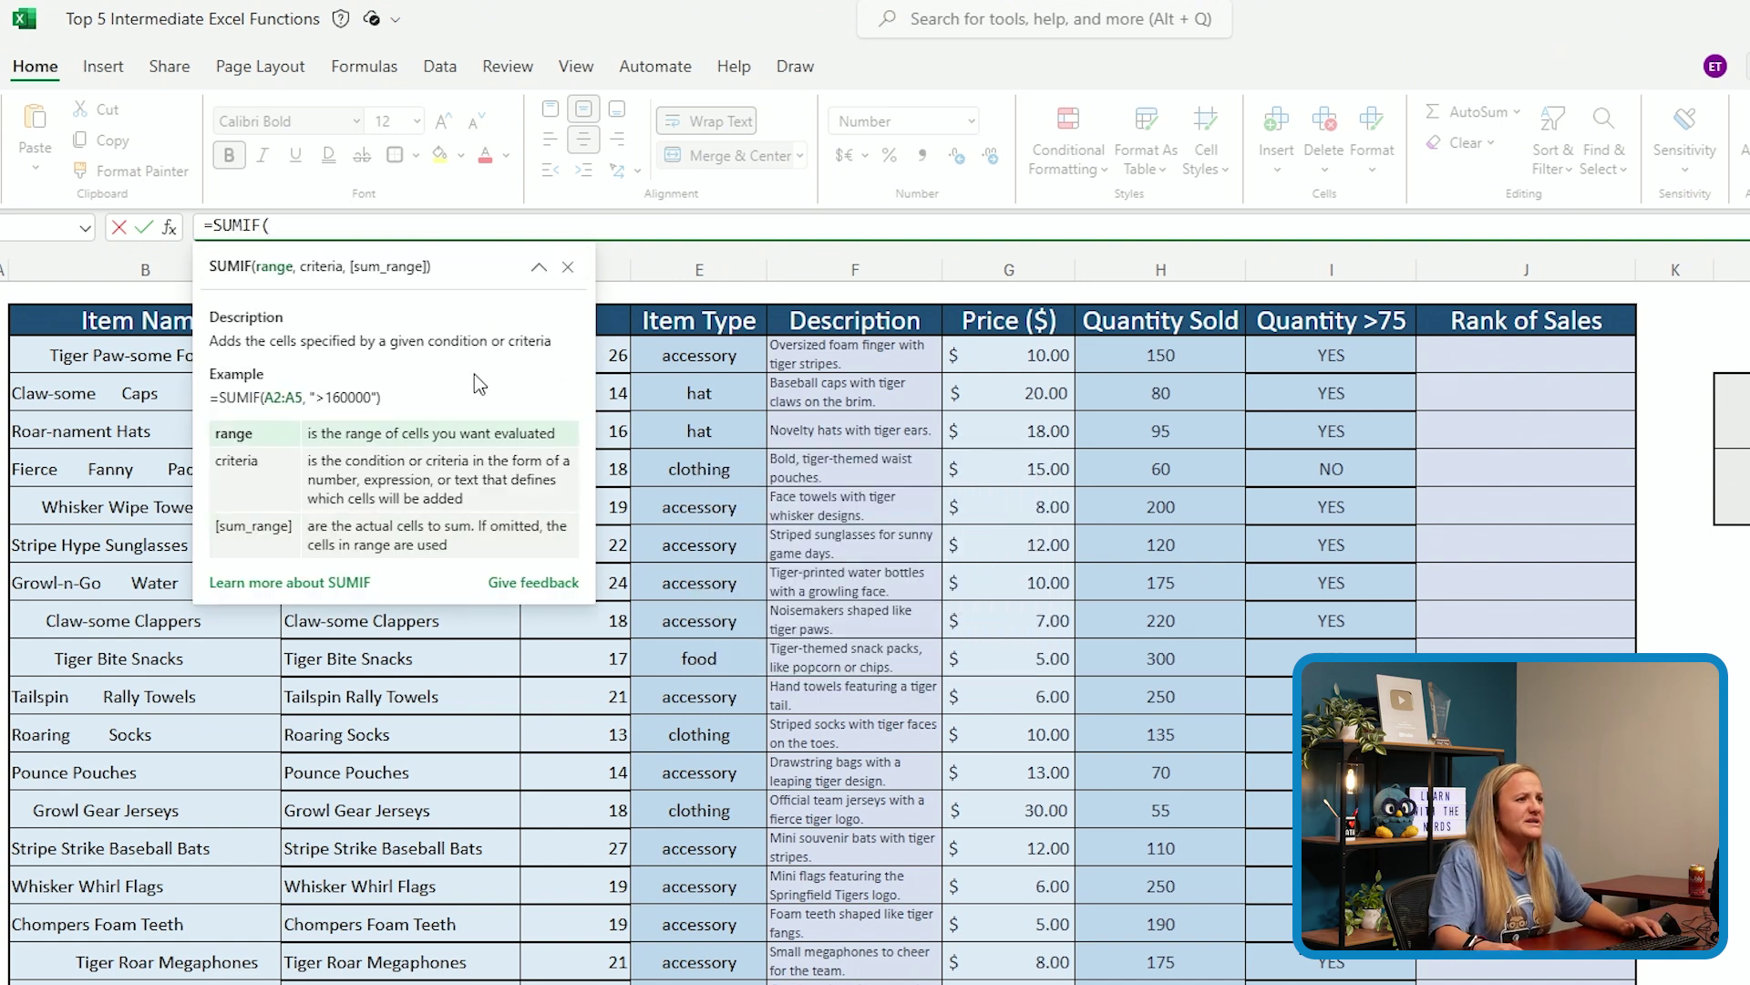
{"action": "left_click", "coordinate": [699, 269]}
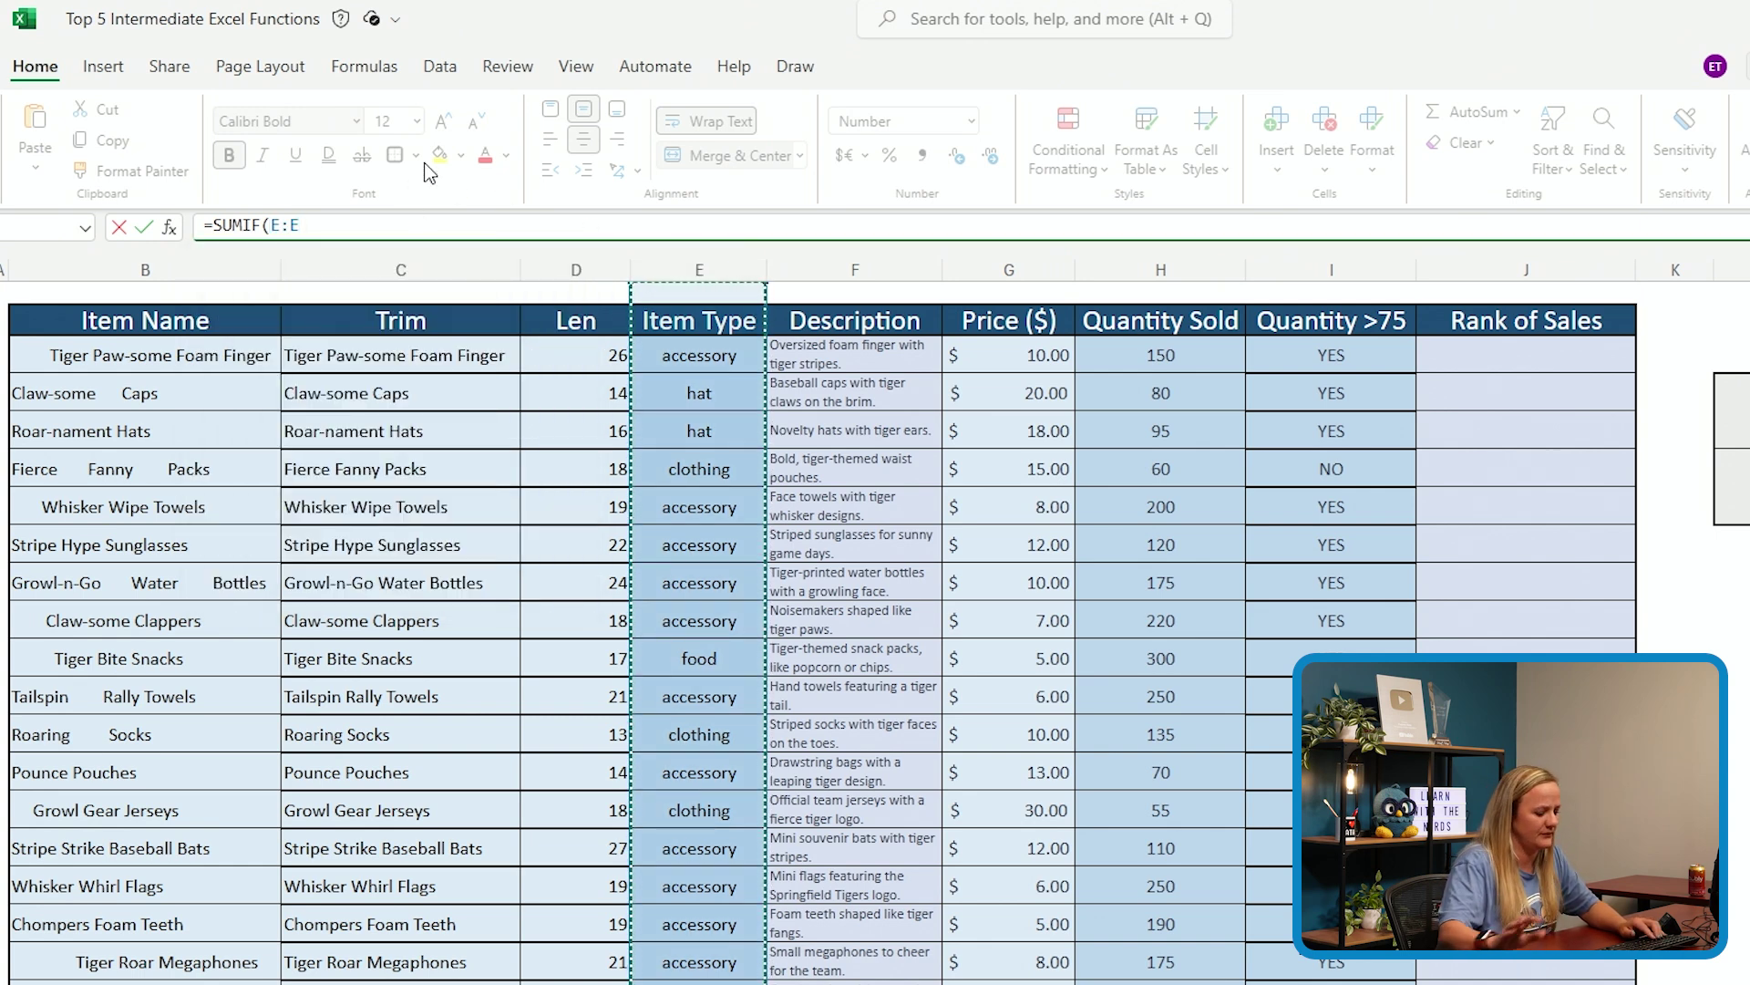
{"action": "type", "text": ","}
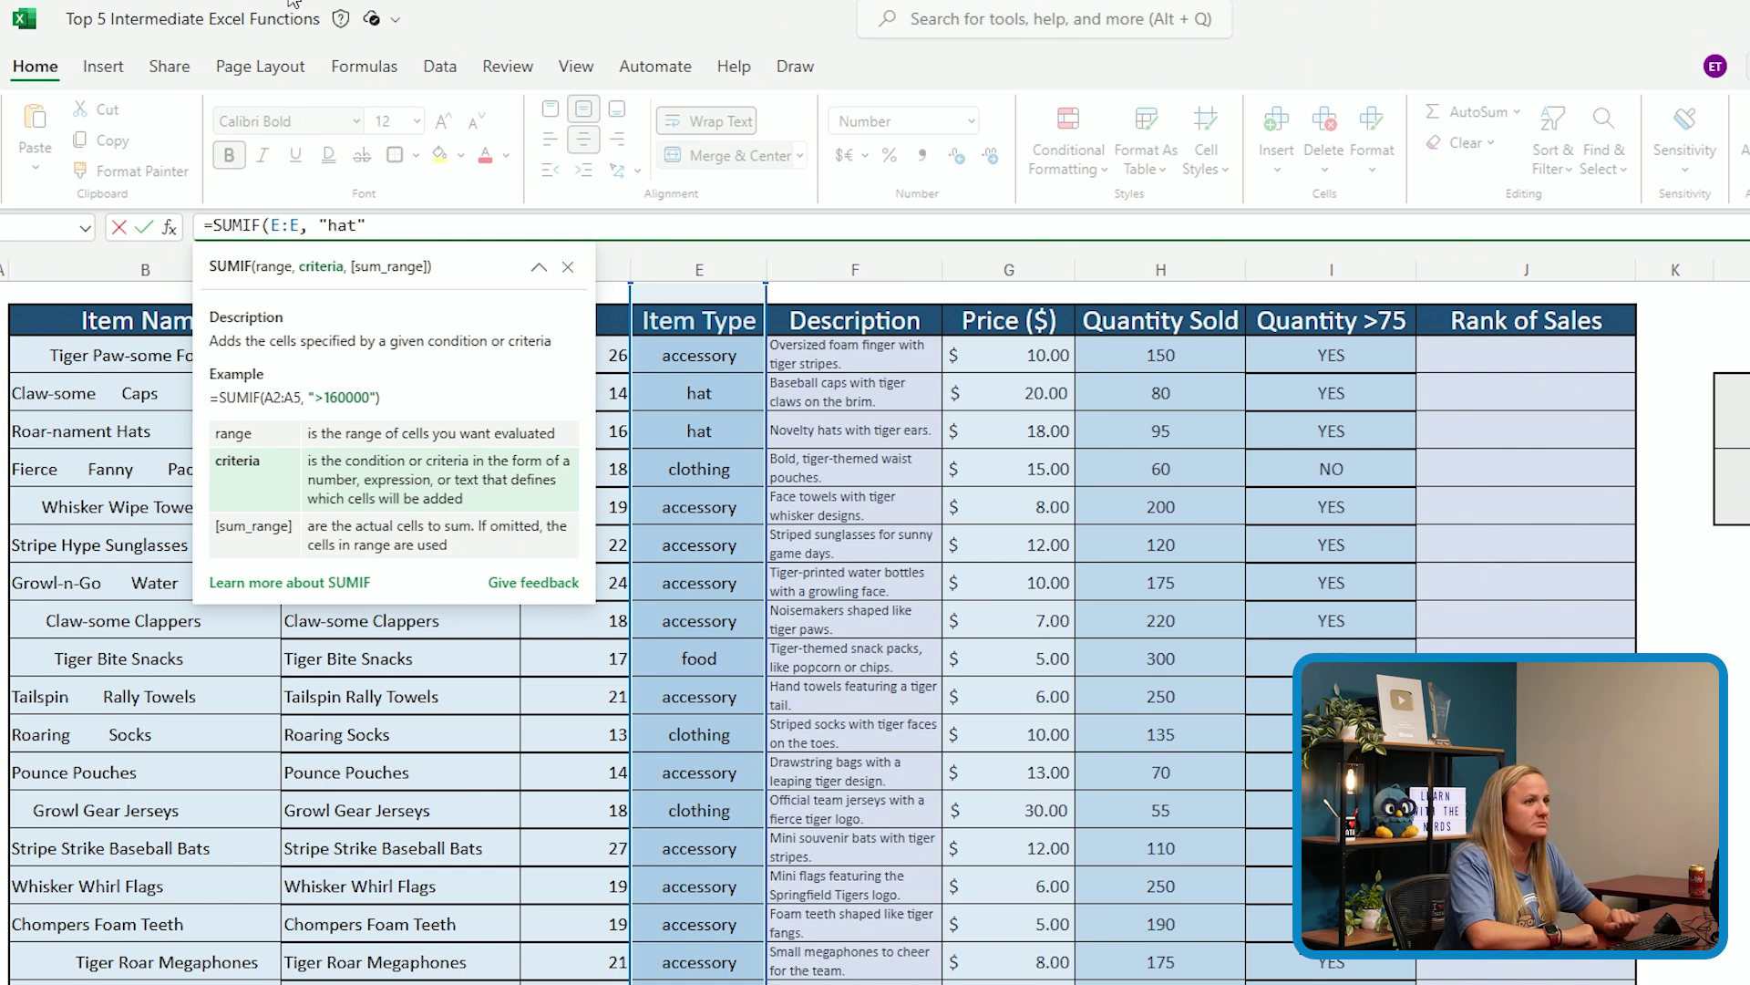
{"action": "type", "text": "\"hat\","}
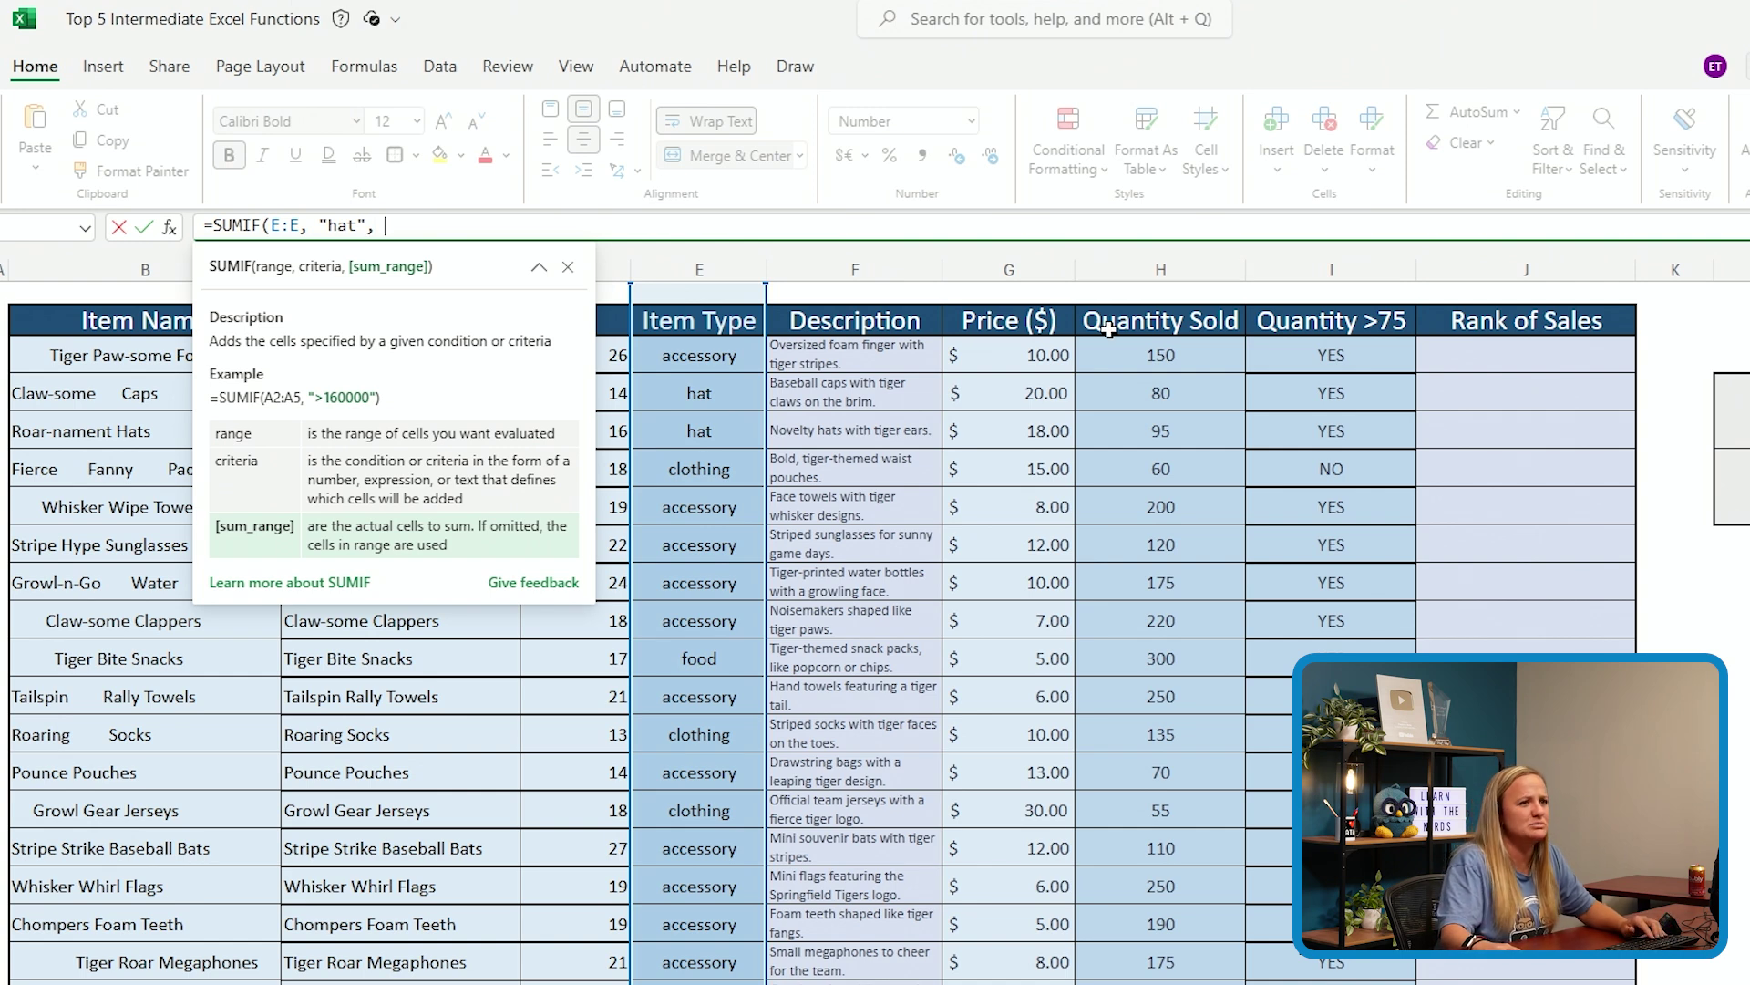
{"action": "left_click", "coordinate": [1159, 273]}
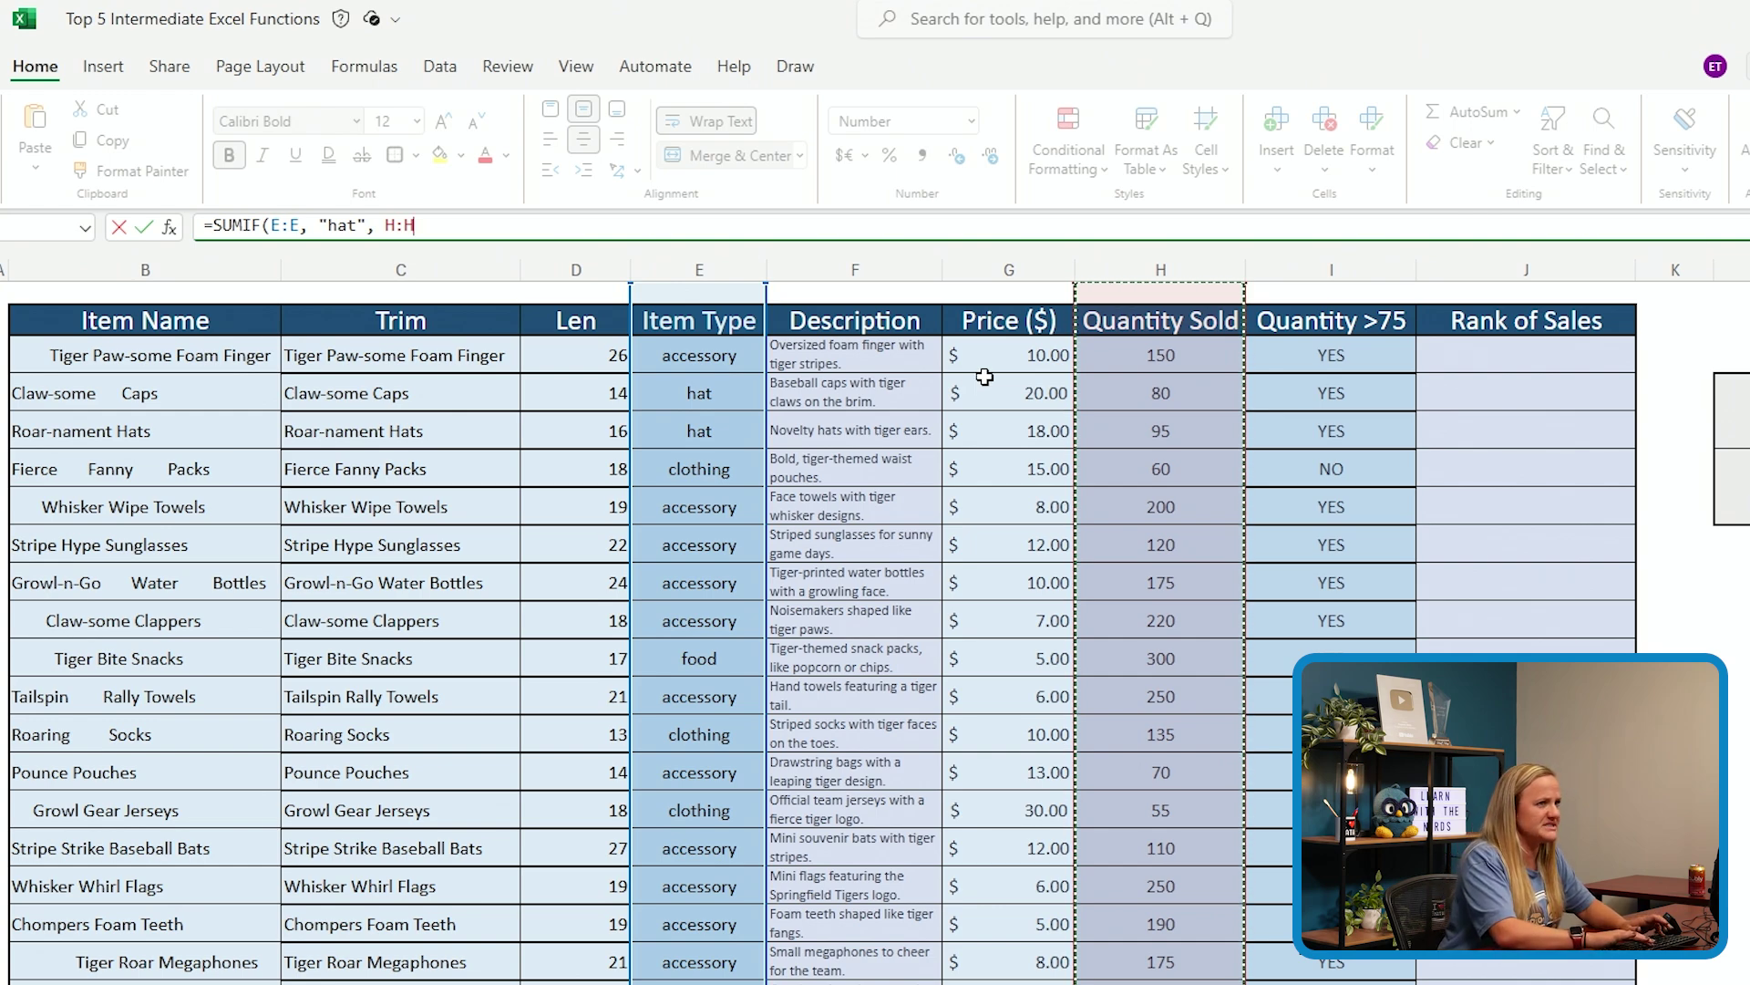
{"action": "type", "text": ")"}
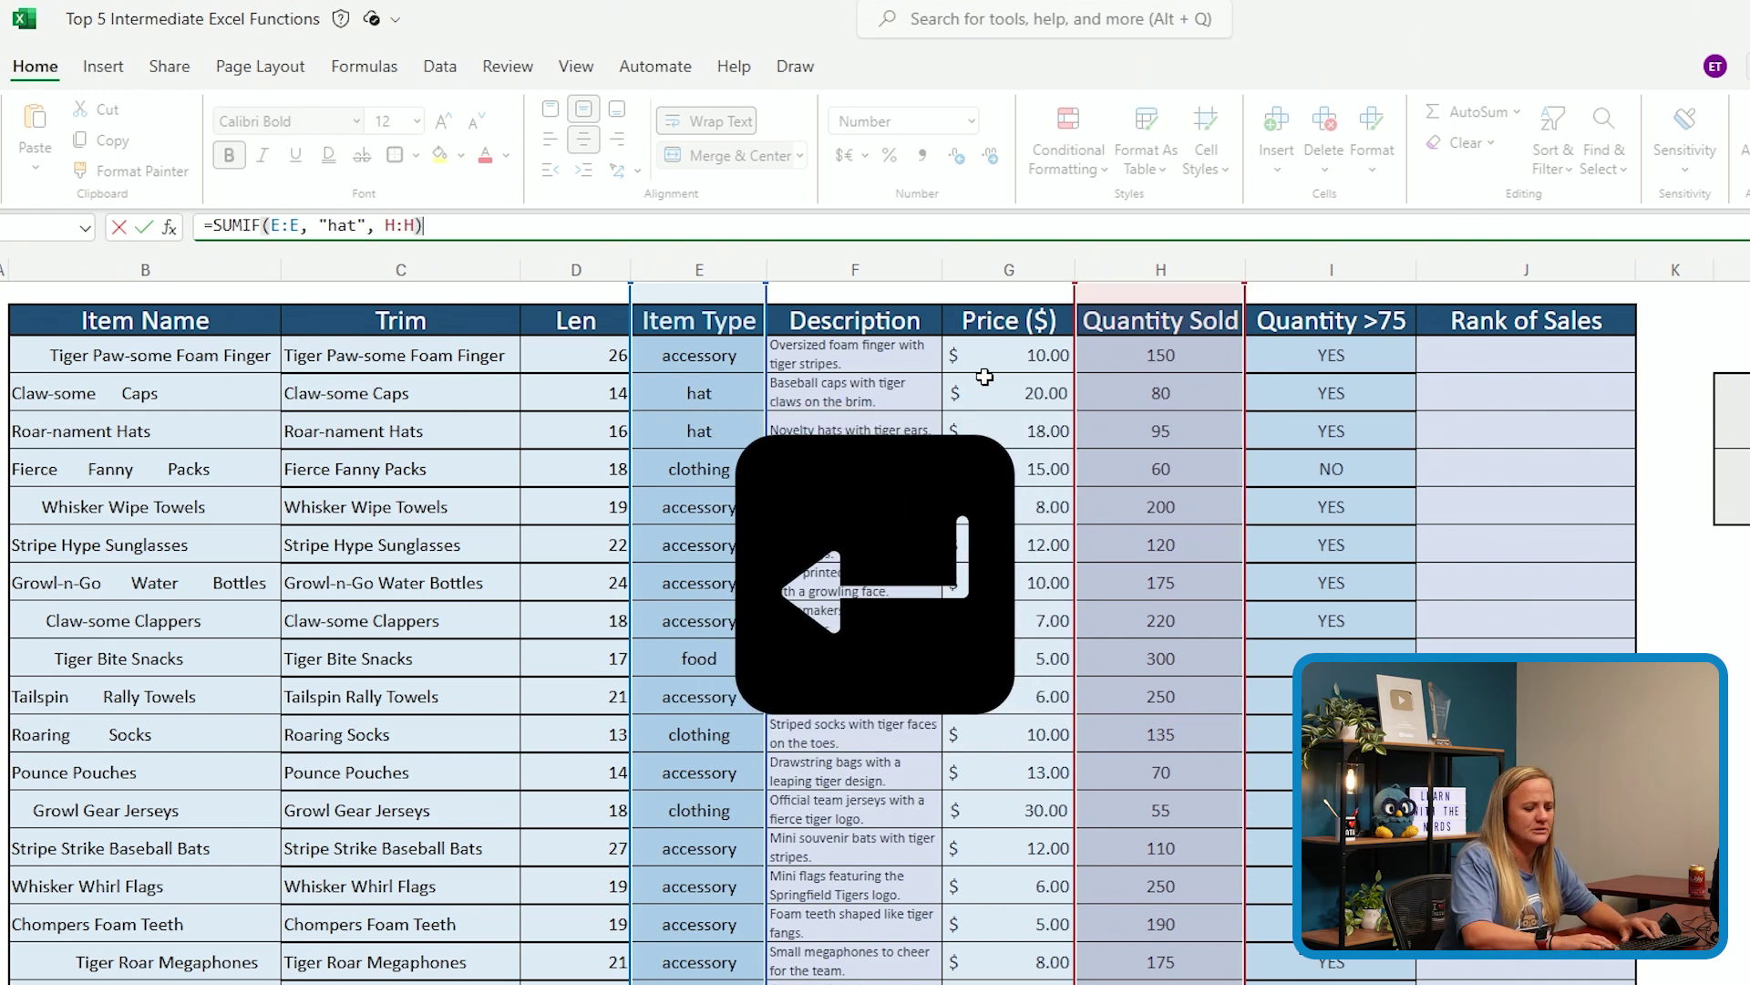
{"action": "key", "text": "Return"}
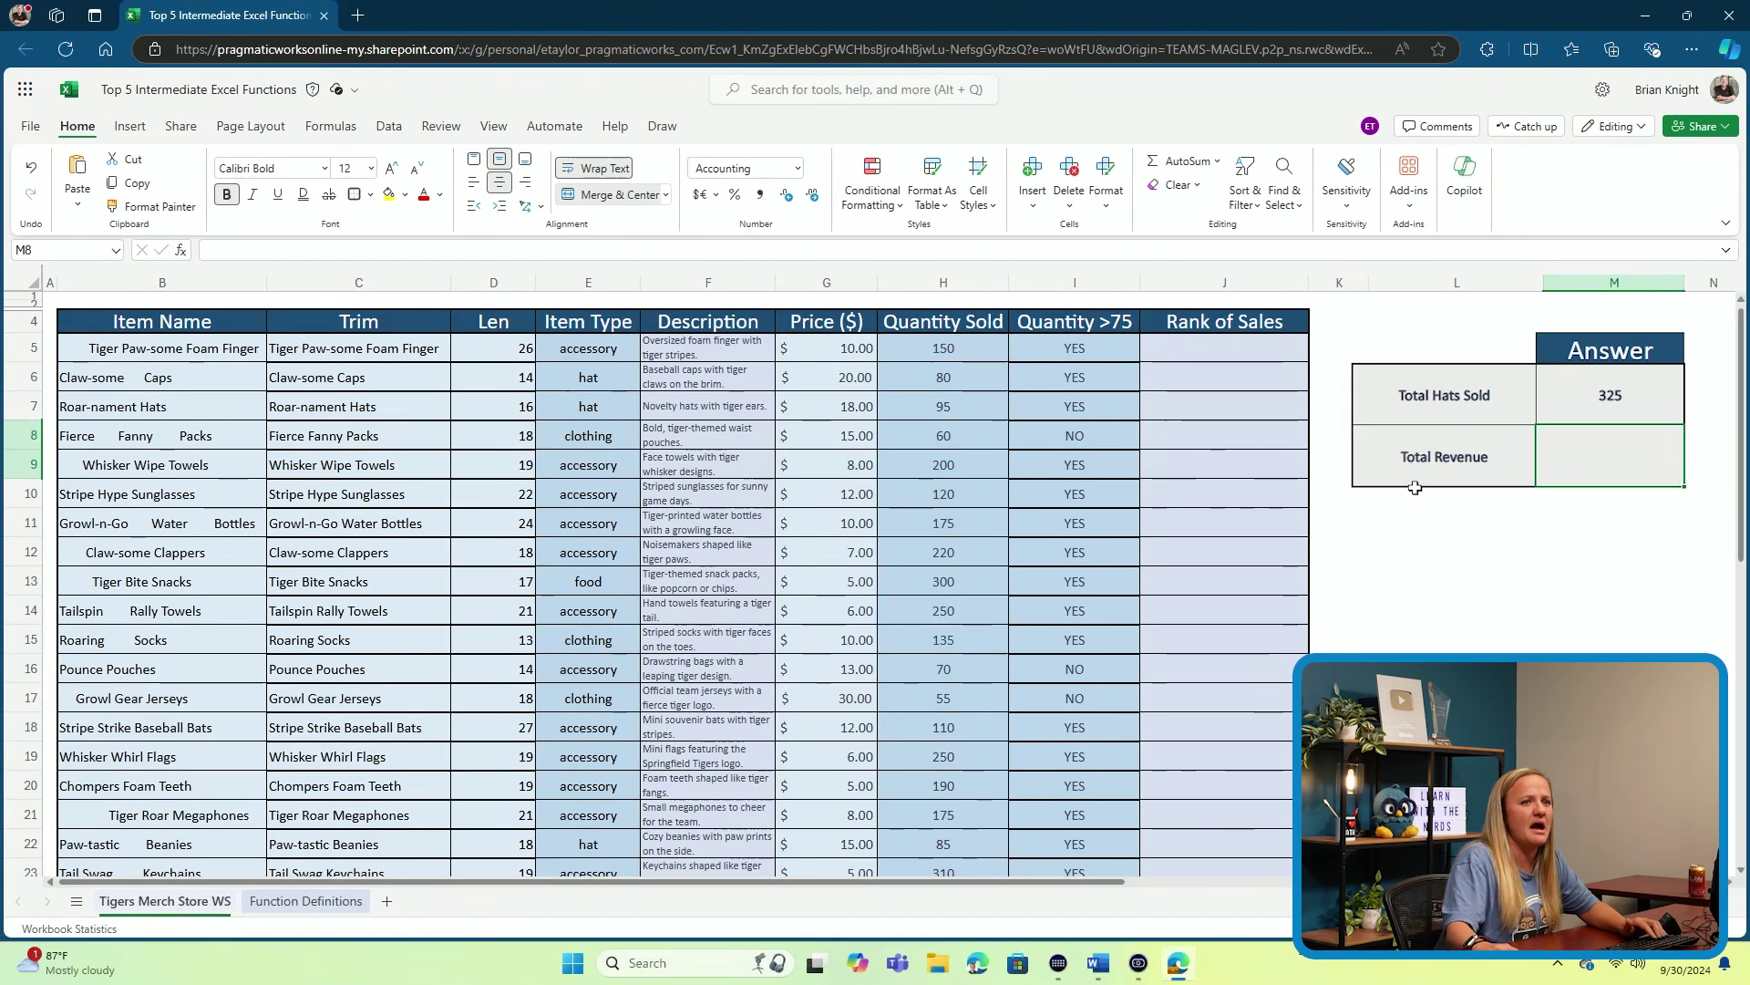
Review the 325 hat total against H5 and G5, then select the Total Revenue cell M8
{"action": "left_click", "coordinate": [1584, 412]}
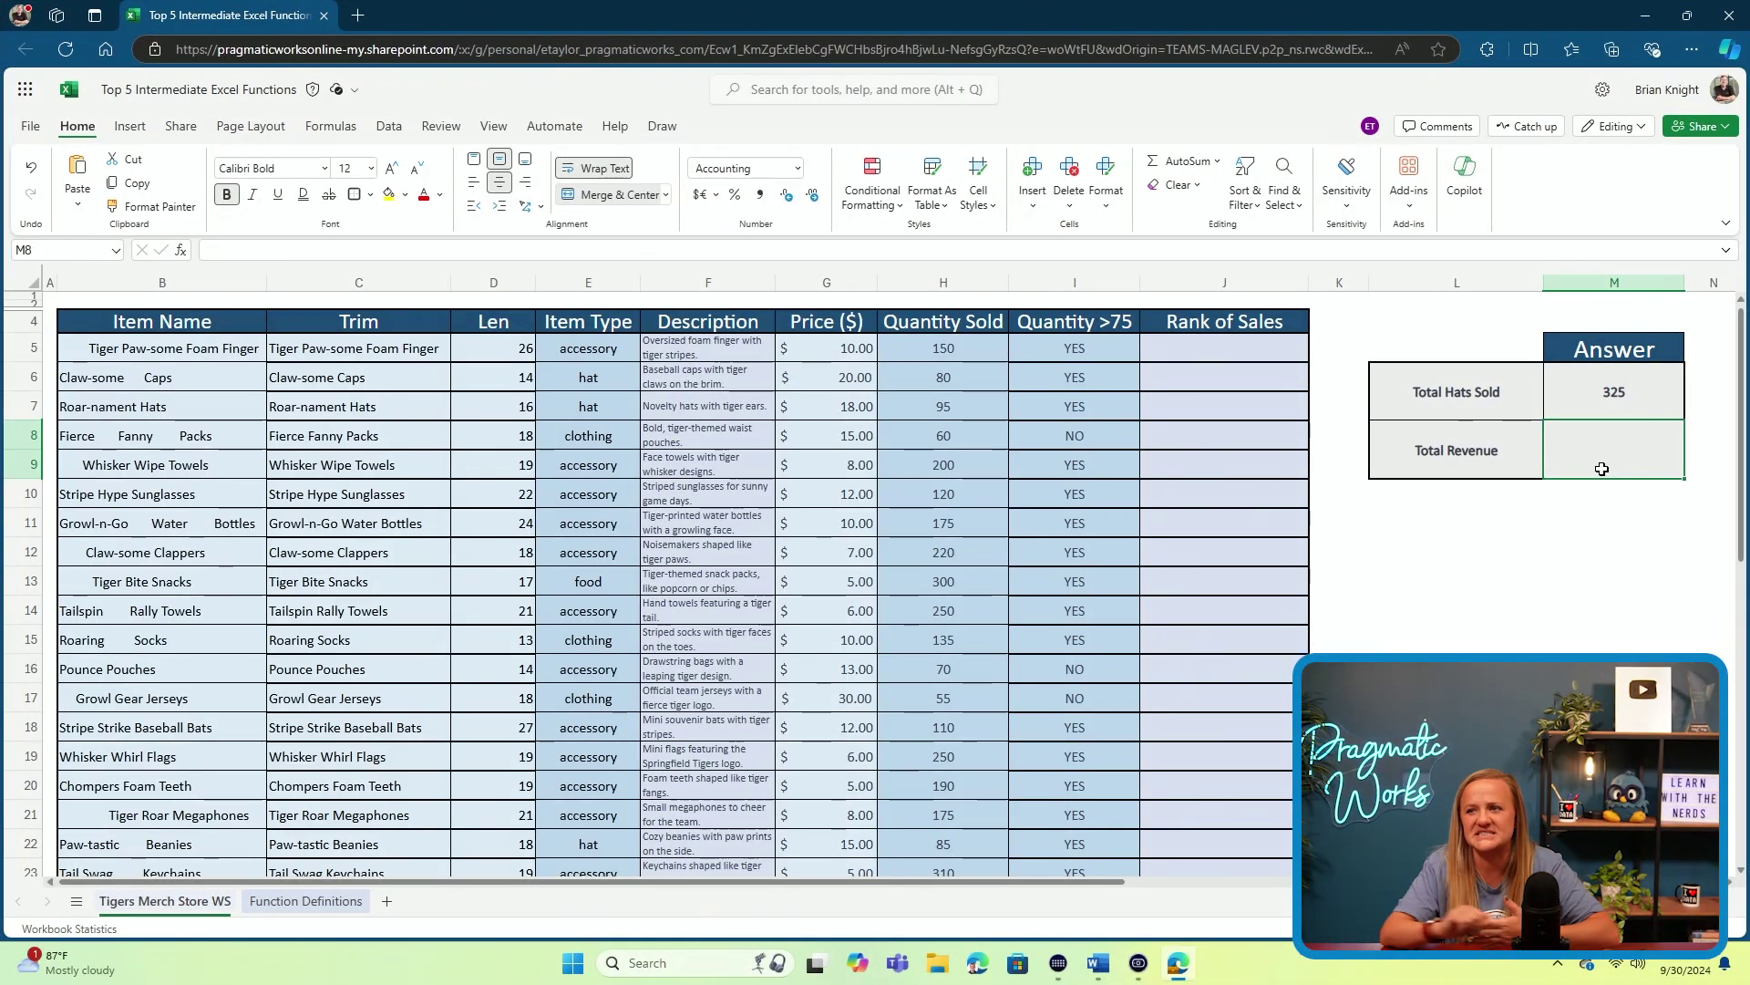
{"action": "left_click", "coordinate": [962, 349]}
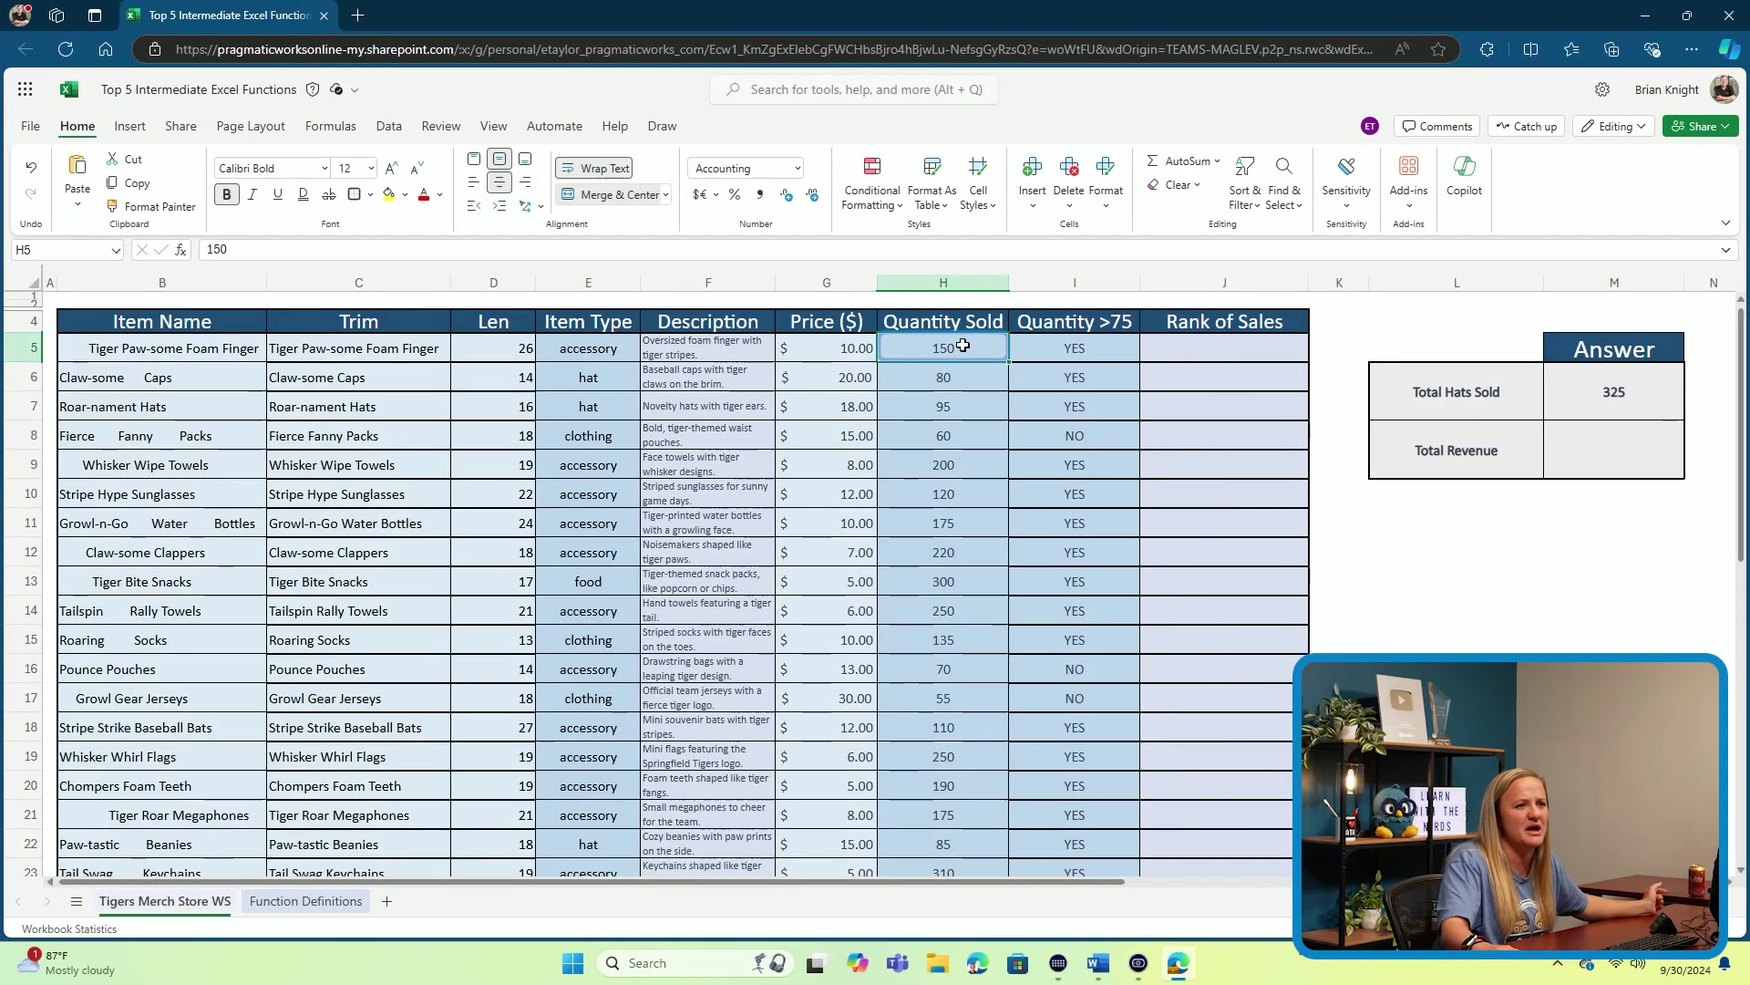
{"action": "left_click", "coordinate": [848, 355]}
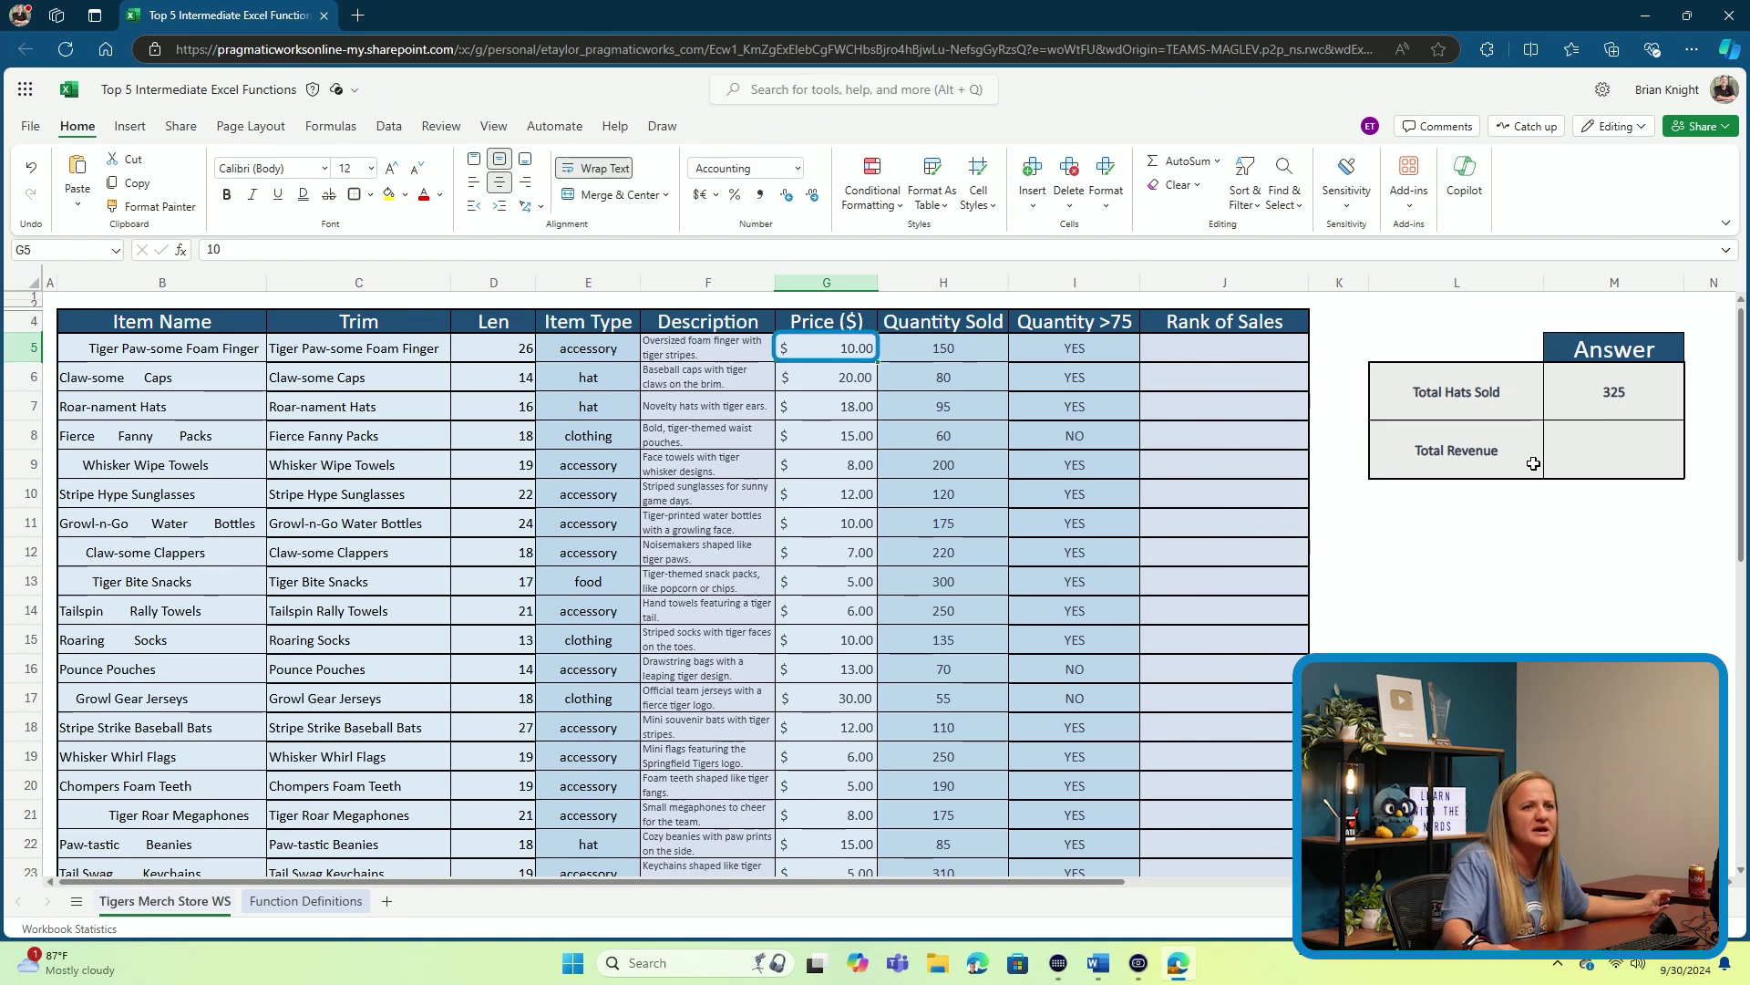
{"action": "left_click", "coordinate": [1584, 463]}
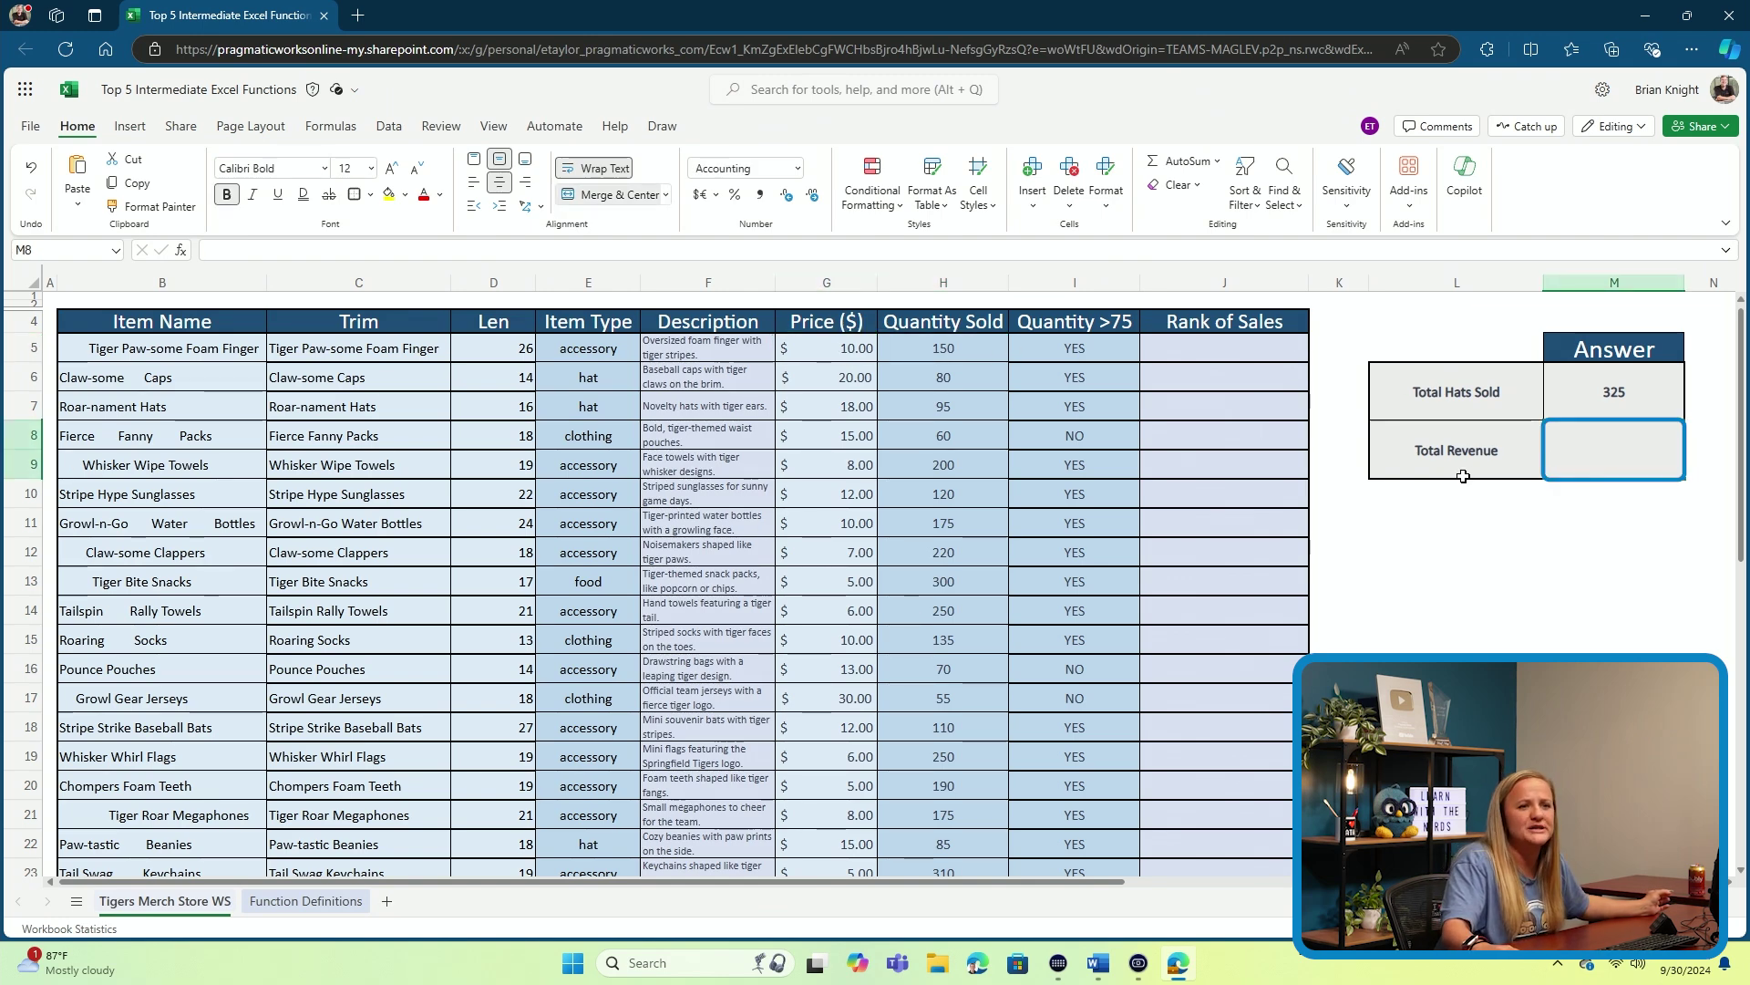
{"action": "left_click", "coordinate": [830, 249]}
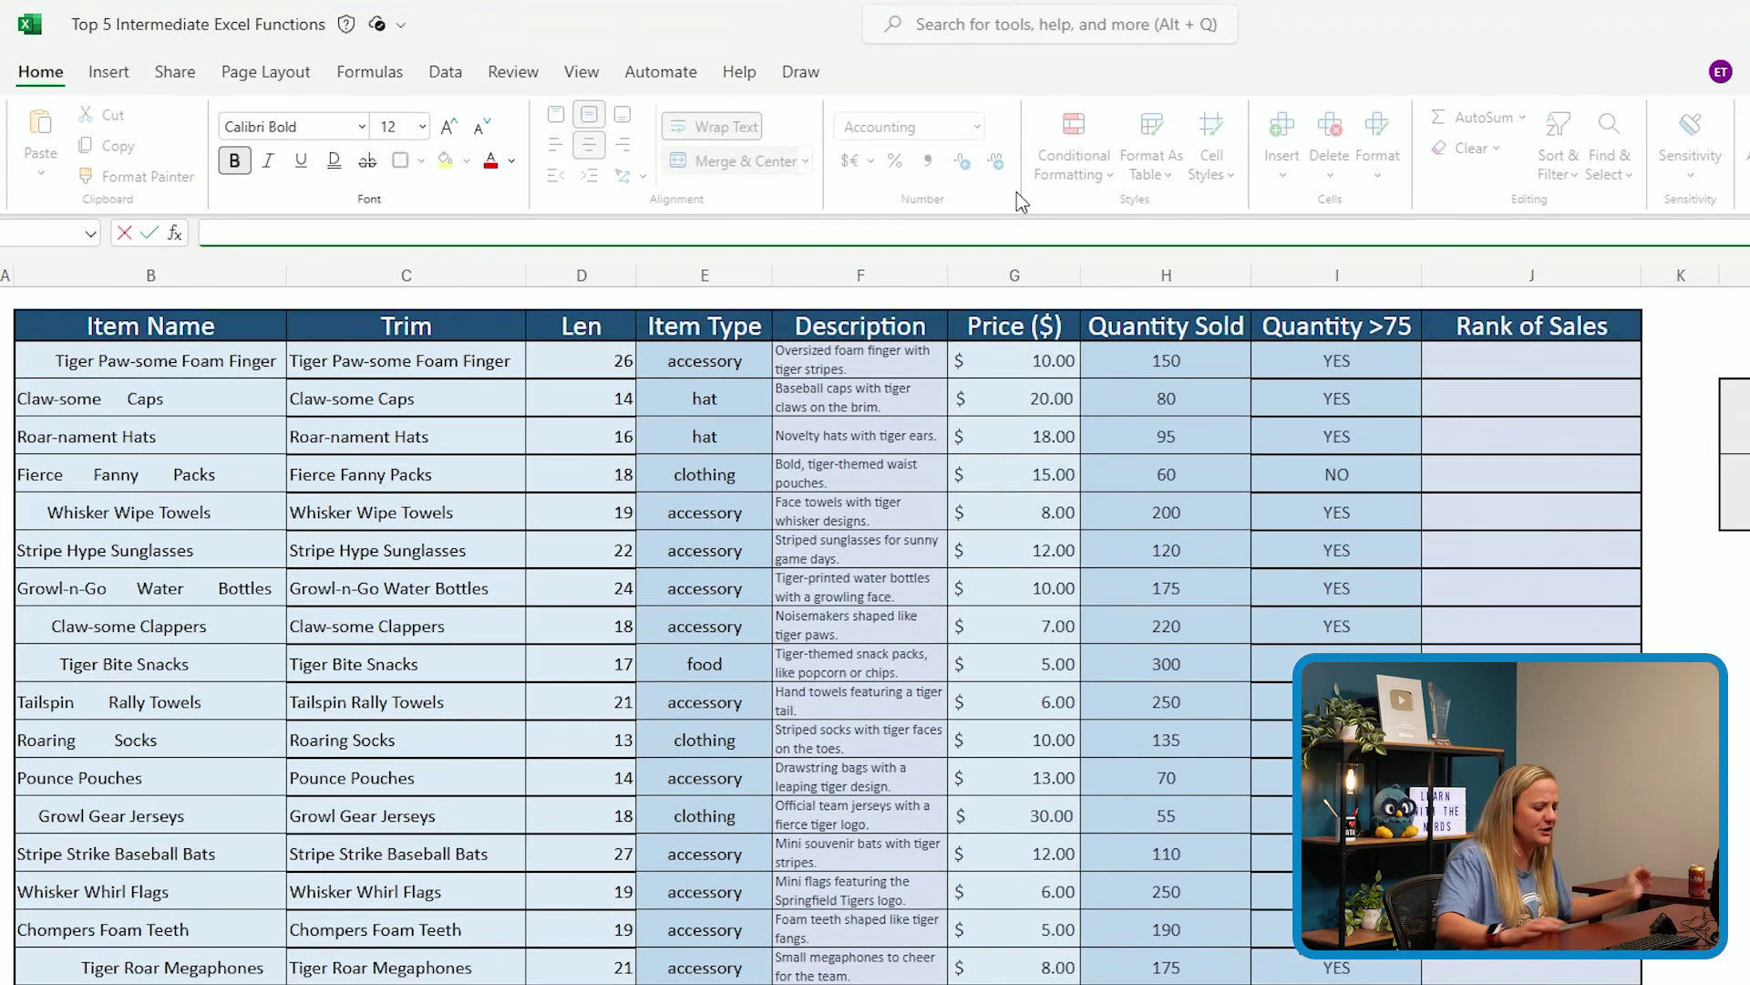
Enter =SUMPRODUCT(G5:H29) as Total Revenue, showing $4,047.00
{"action": "type", "text": "=sumpr"}
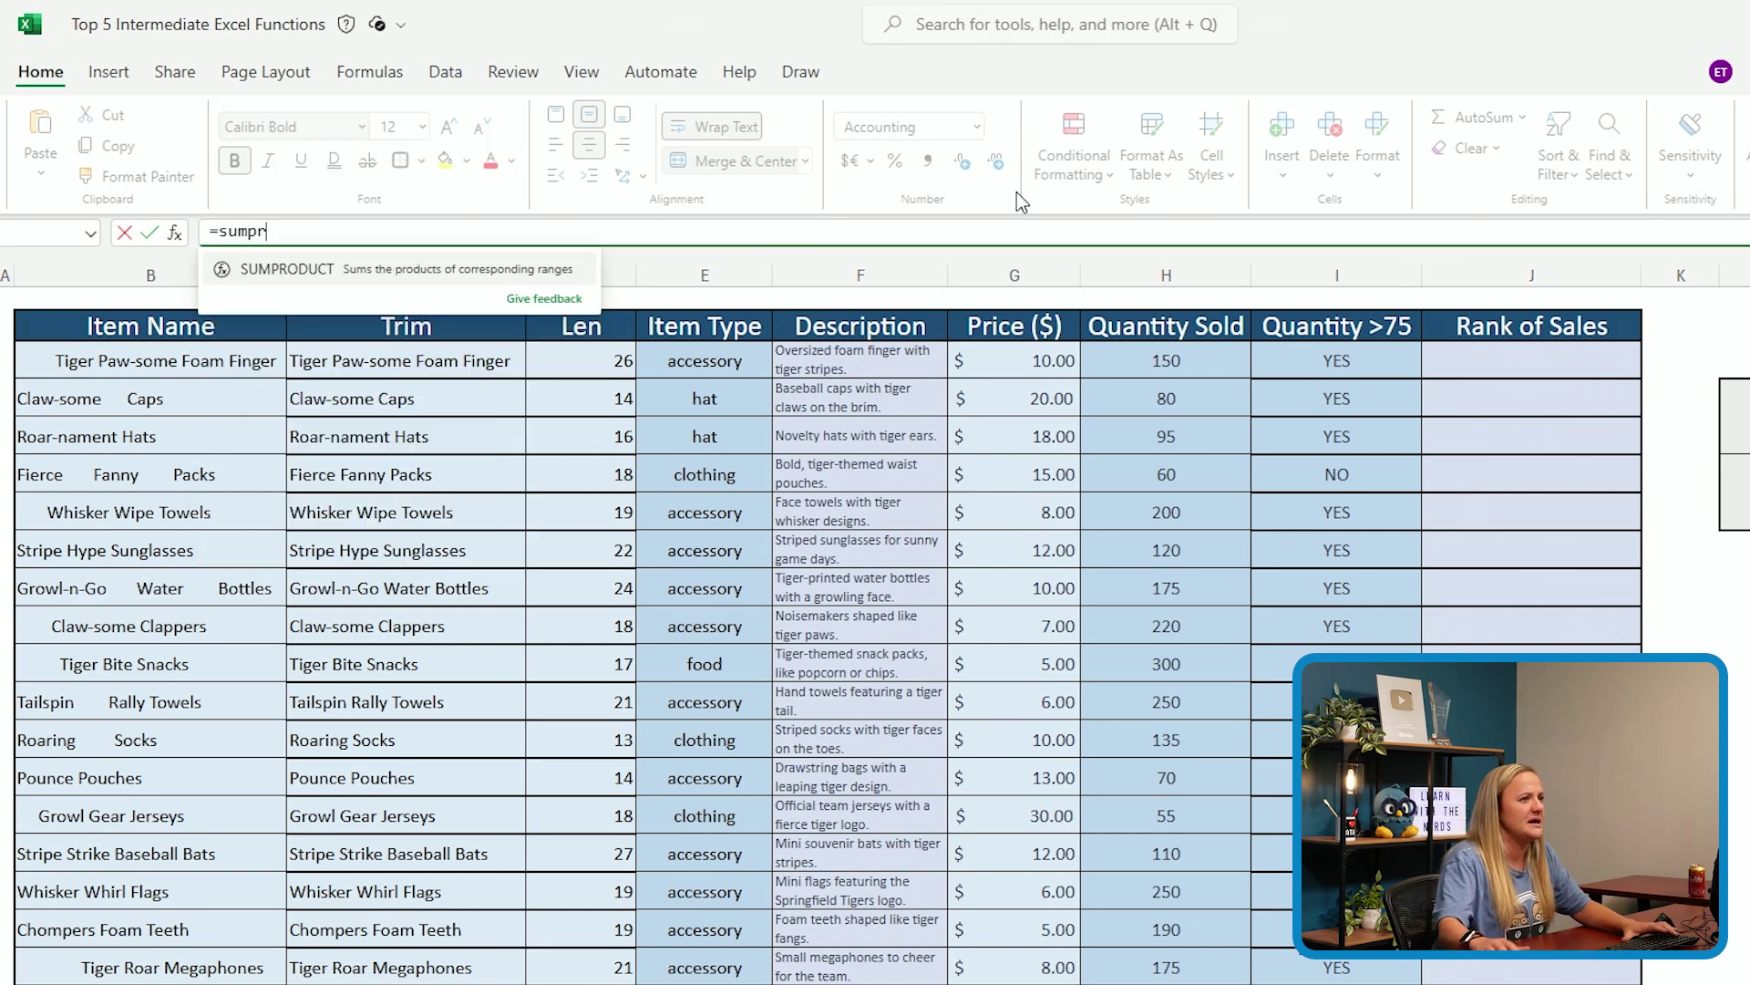
{"action": "key", "text": "Tab"}
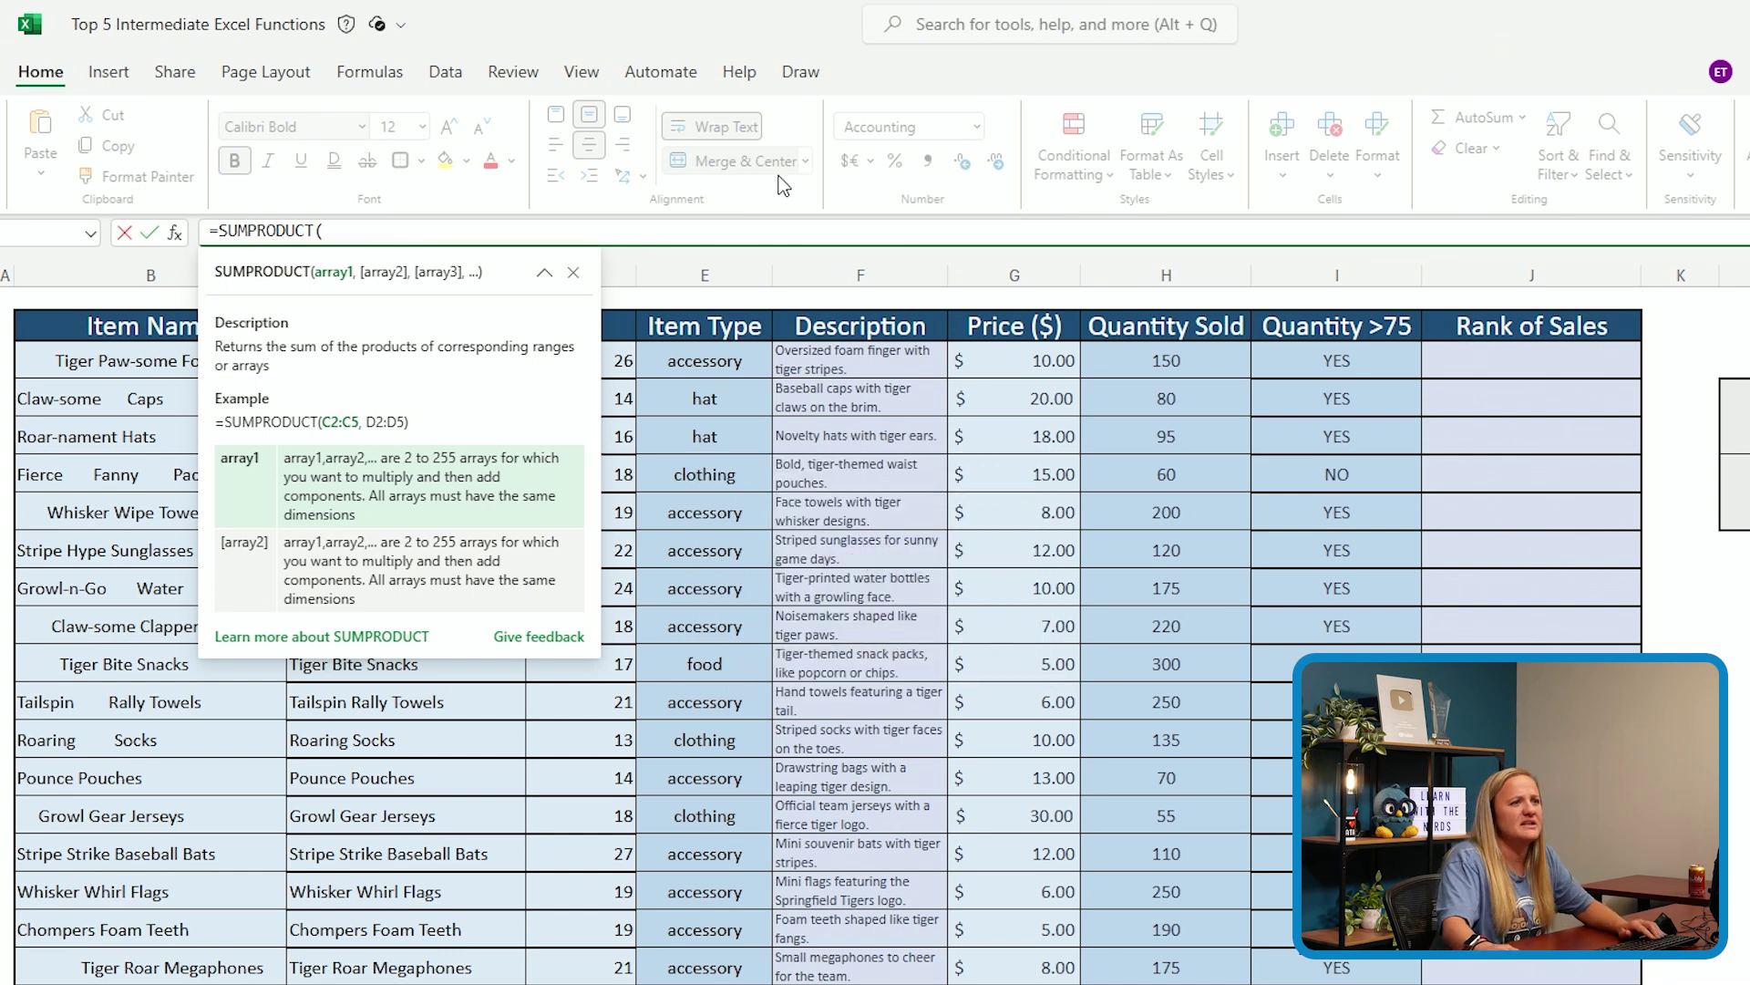
{"action": "left_click_drag", "start_coordinate": [1041, 362], "coordinate": [1144, 982]}
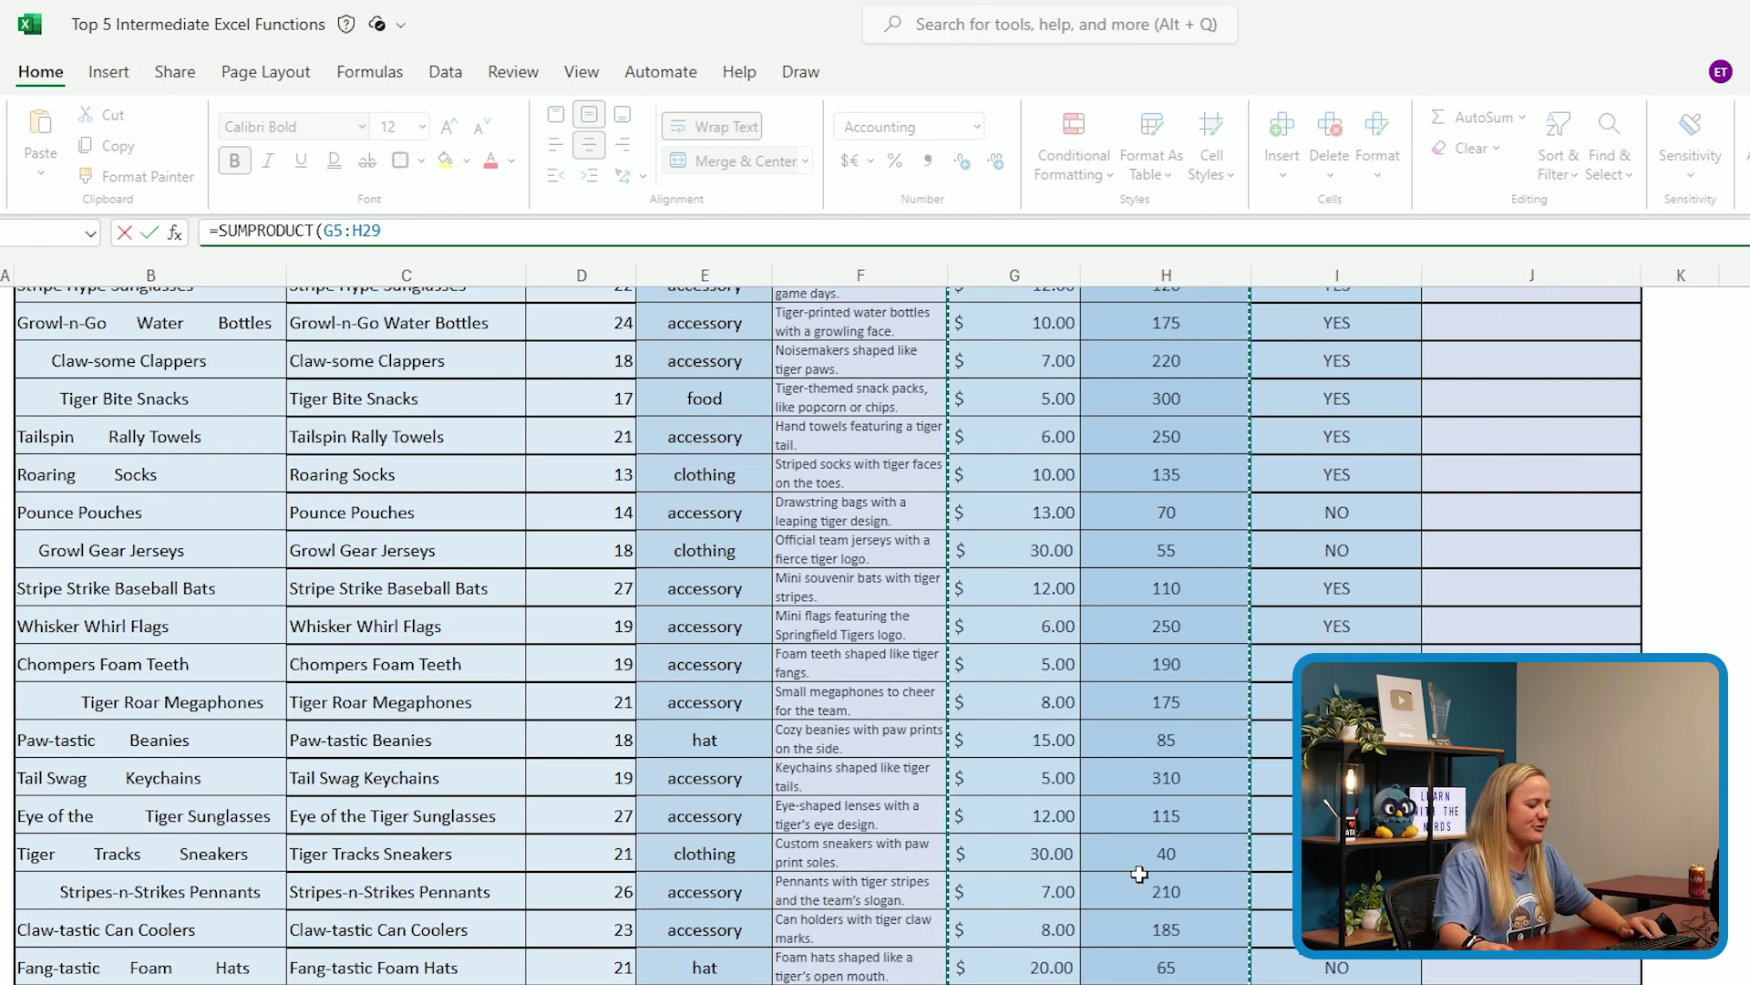
{"action": "scroll", "coordinate": [1140, 873], "scroll_direction": "up", "scroll_amount": 3}
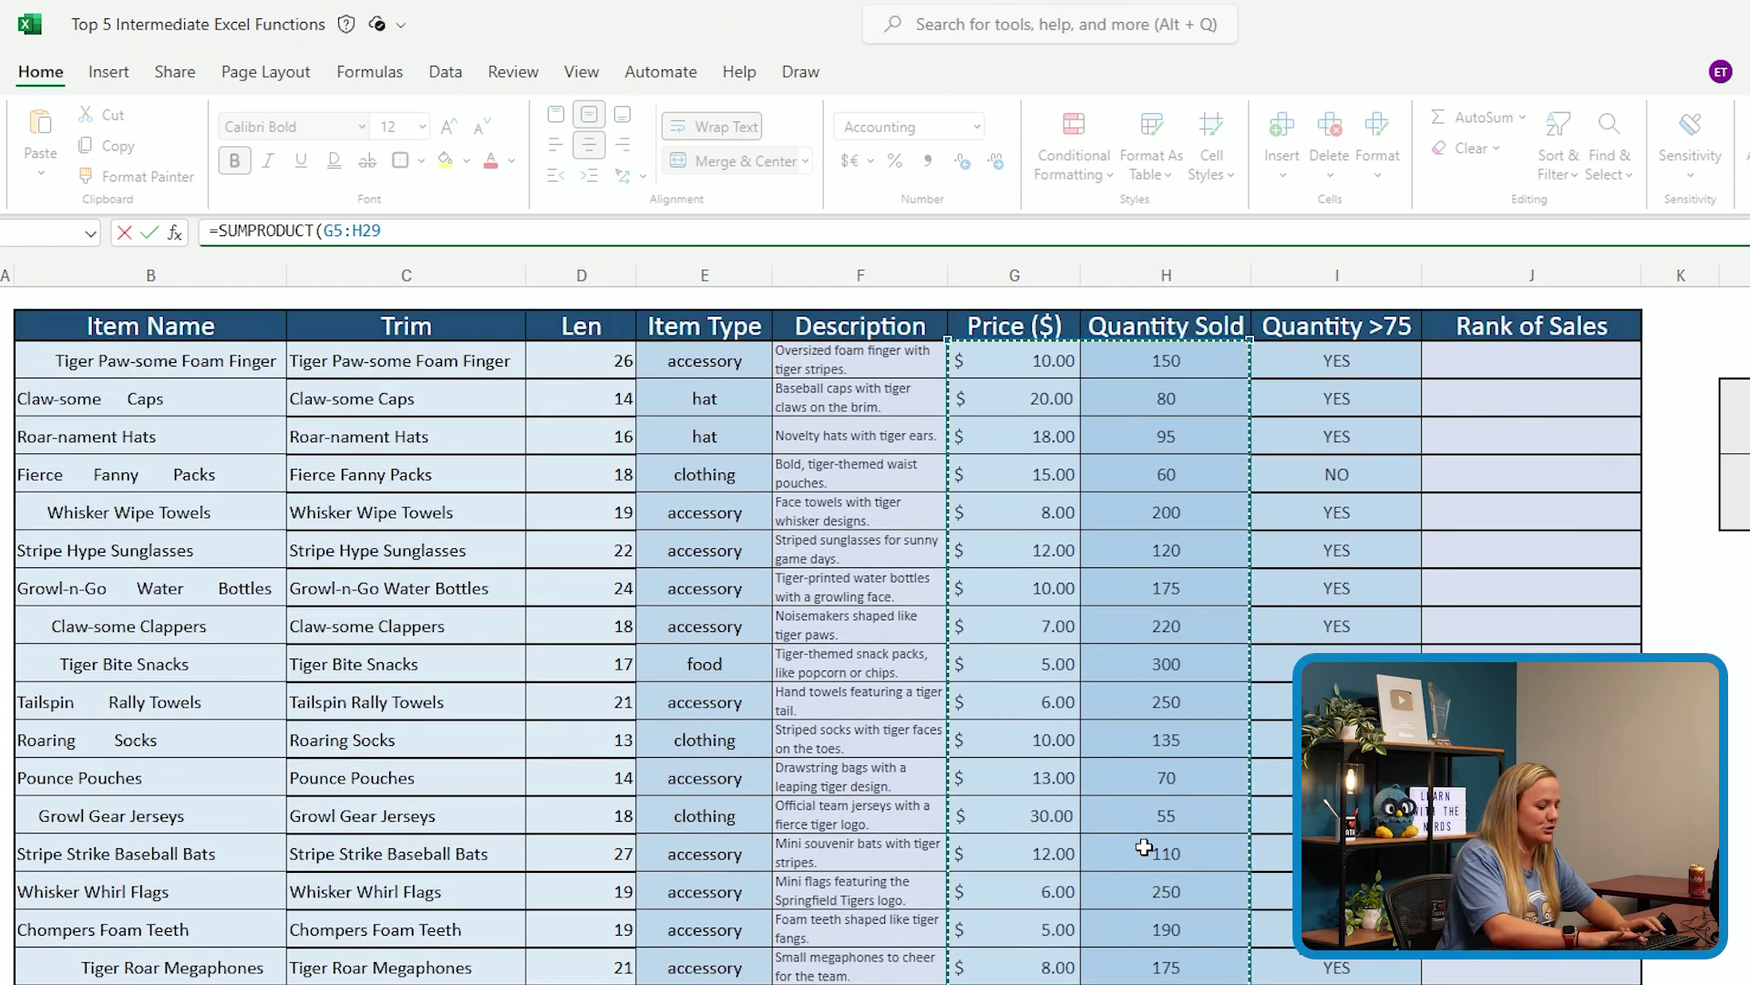
{"action": "type", "text": ")"}
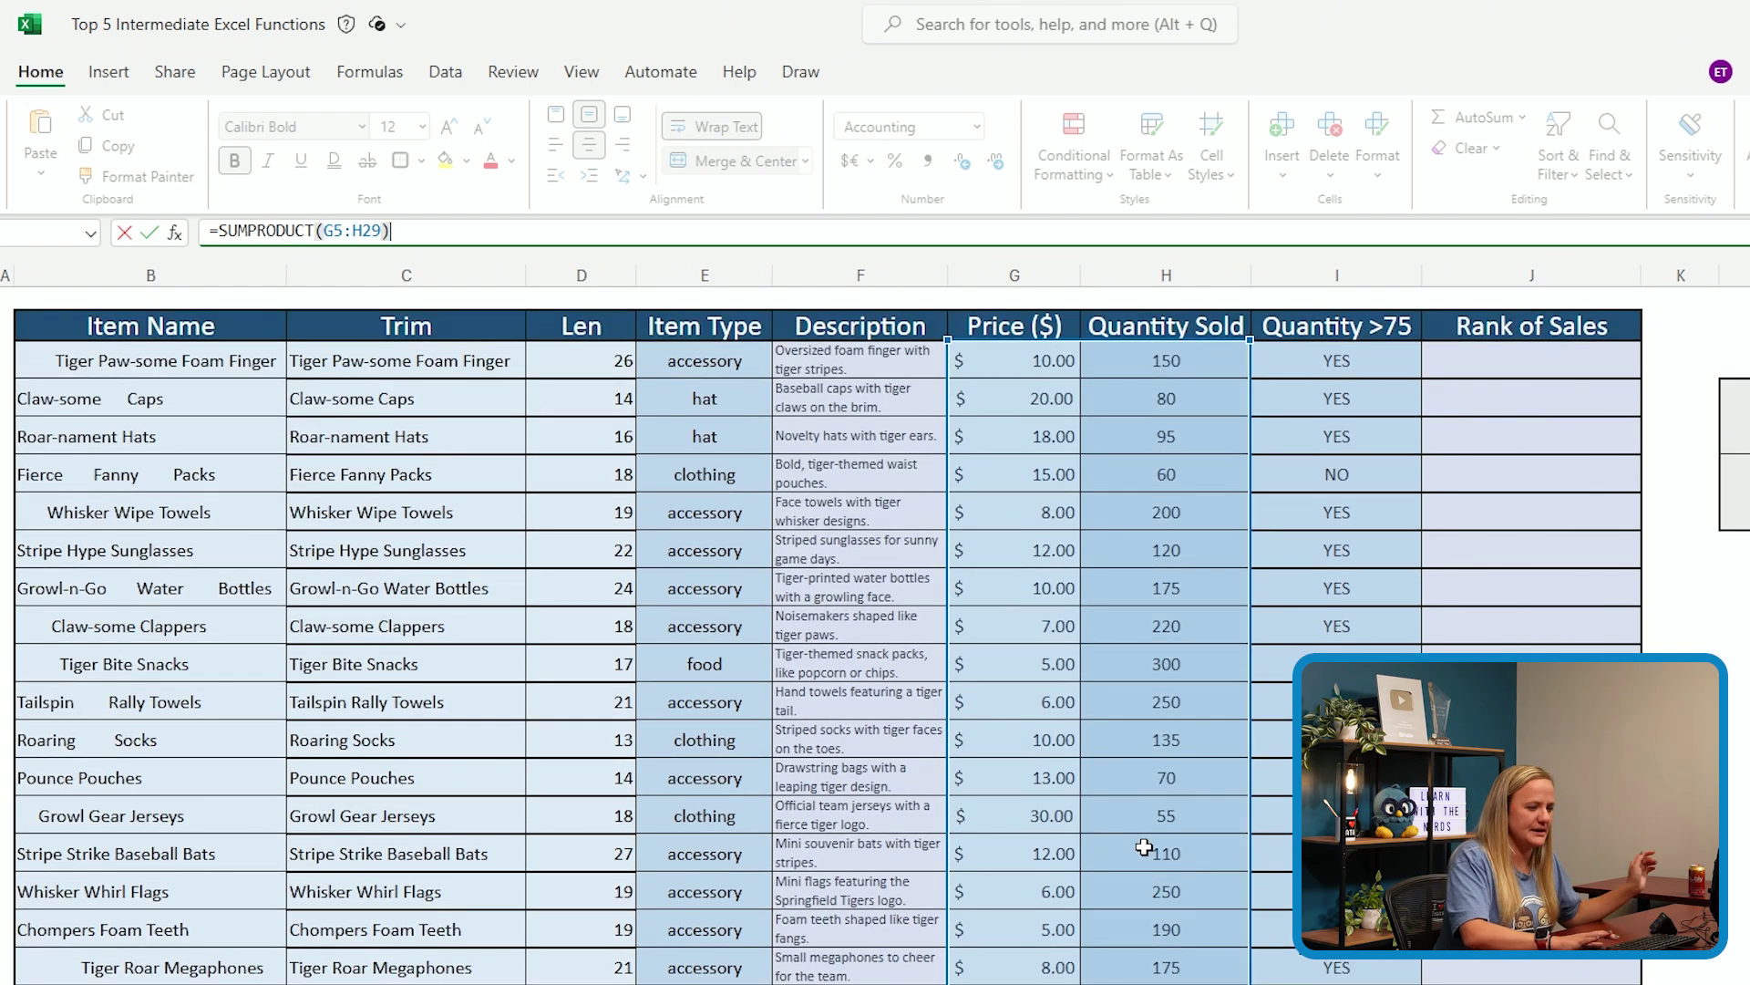
{"action": "key", "text": "Return"}
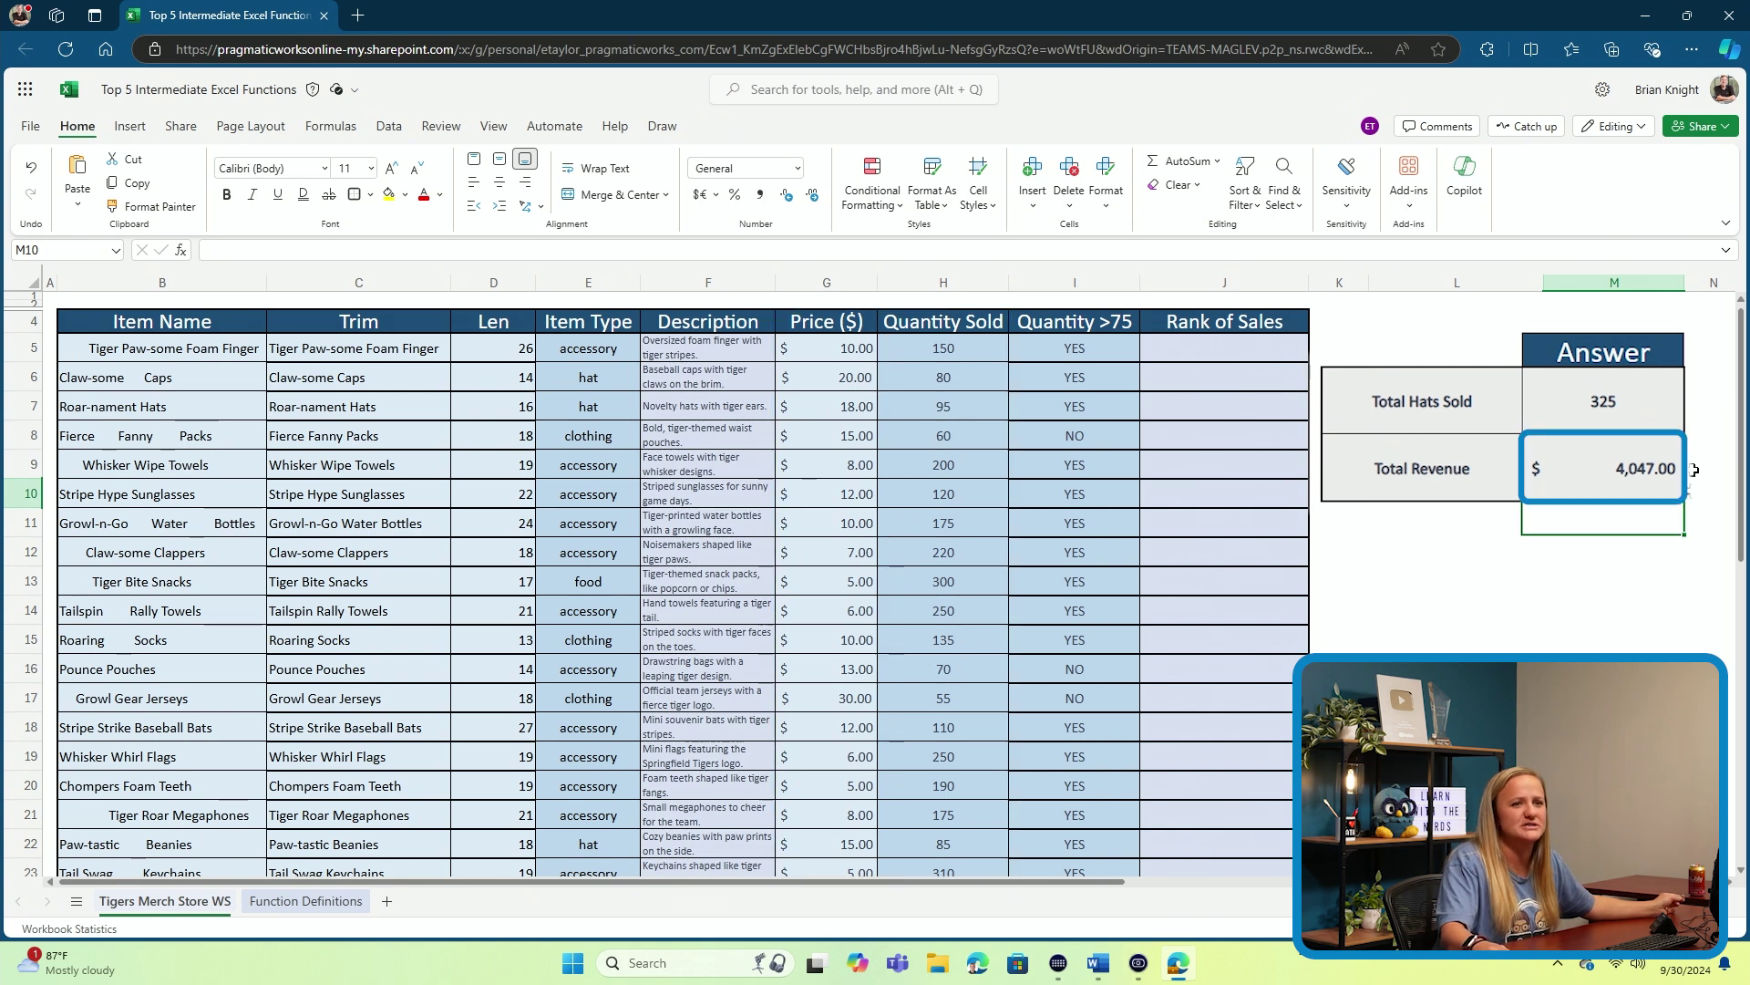
{"action": "left_click", "coordinate": [1648, 483]}
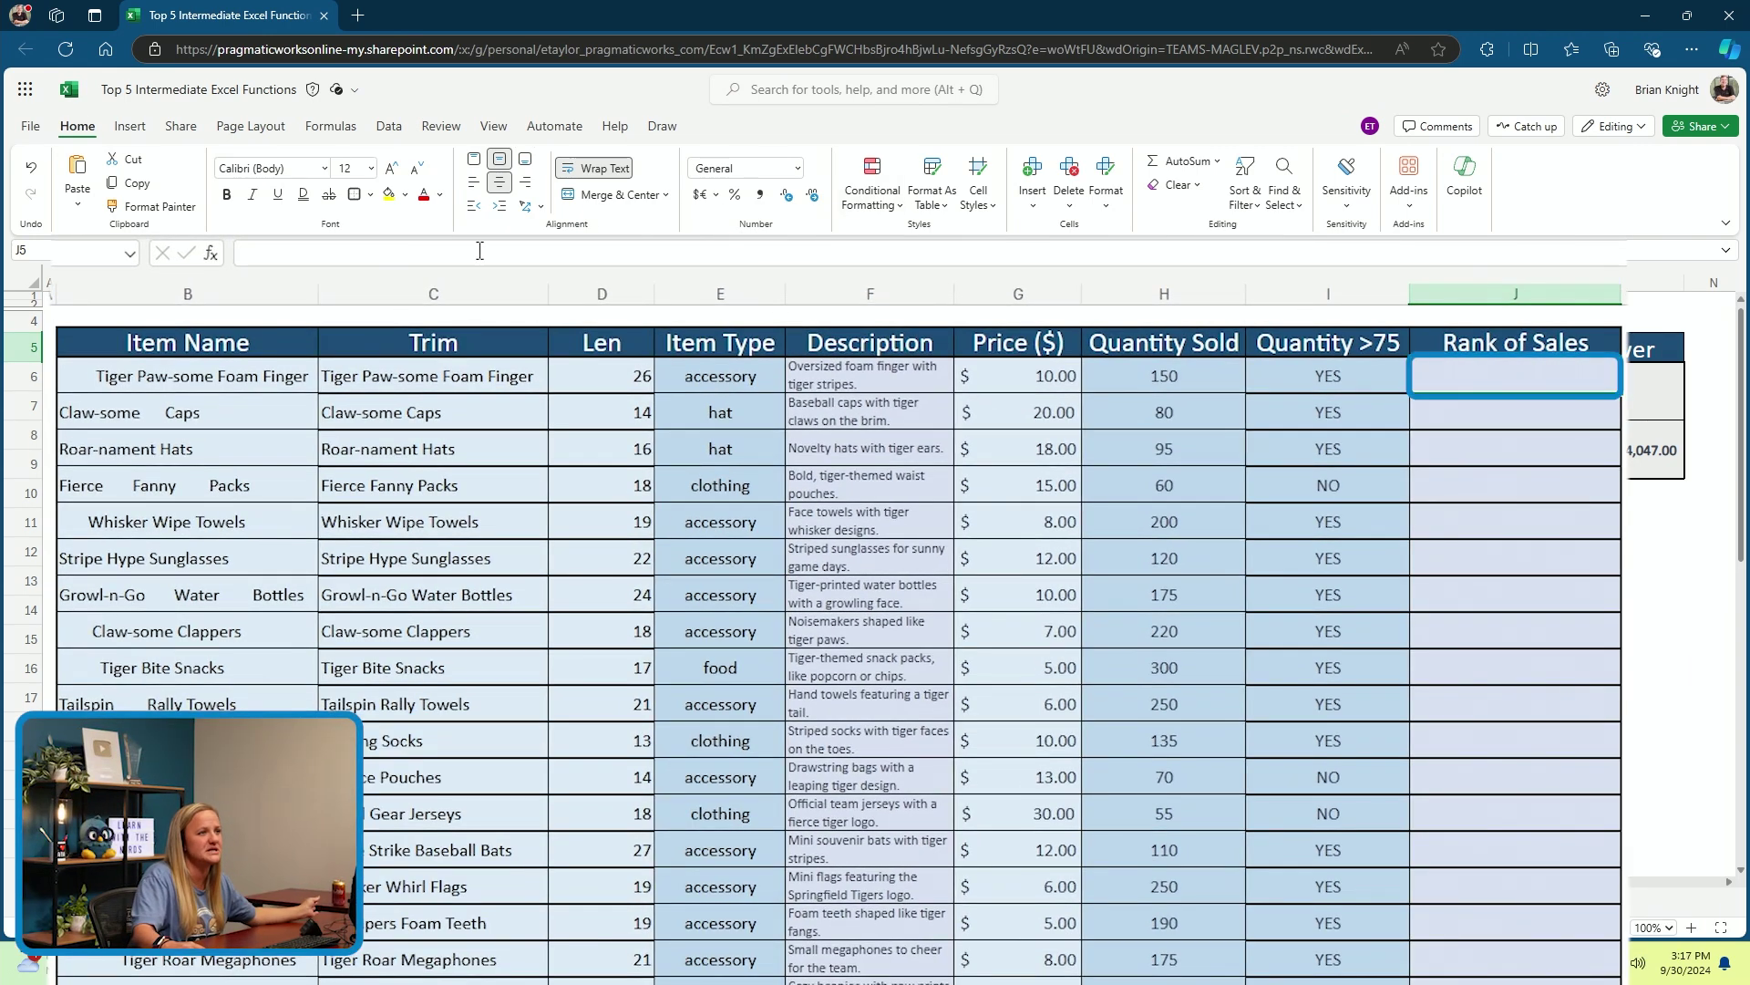
Enter =RANK(H5,H5:H29,0) in J5, ranking the 150-unit foam finger 12th
{"action": "type", "text": "="}
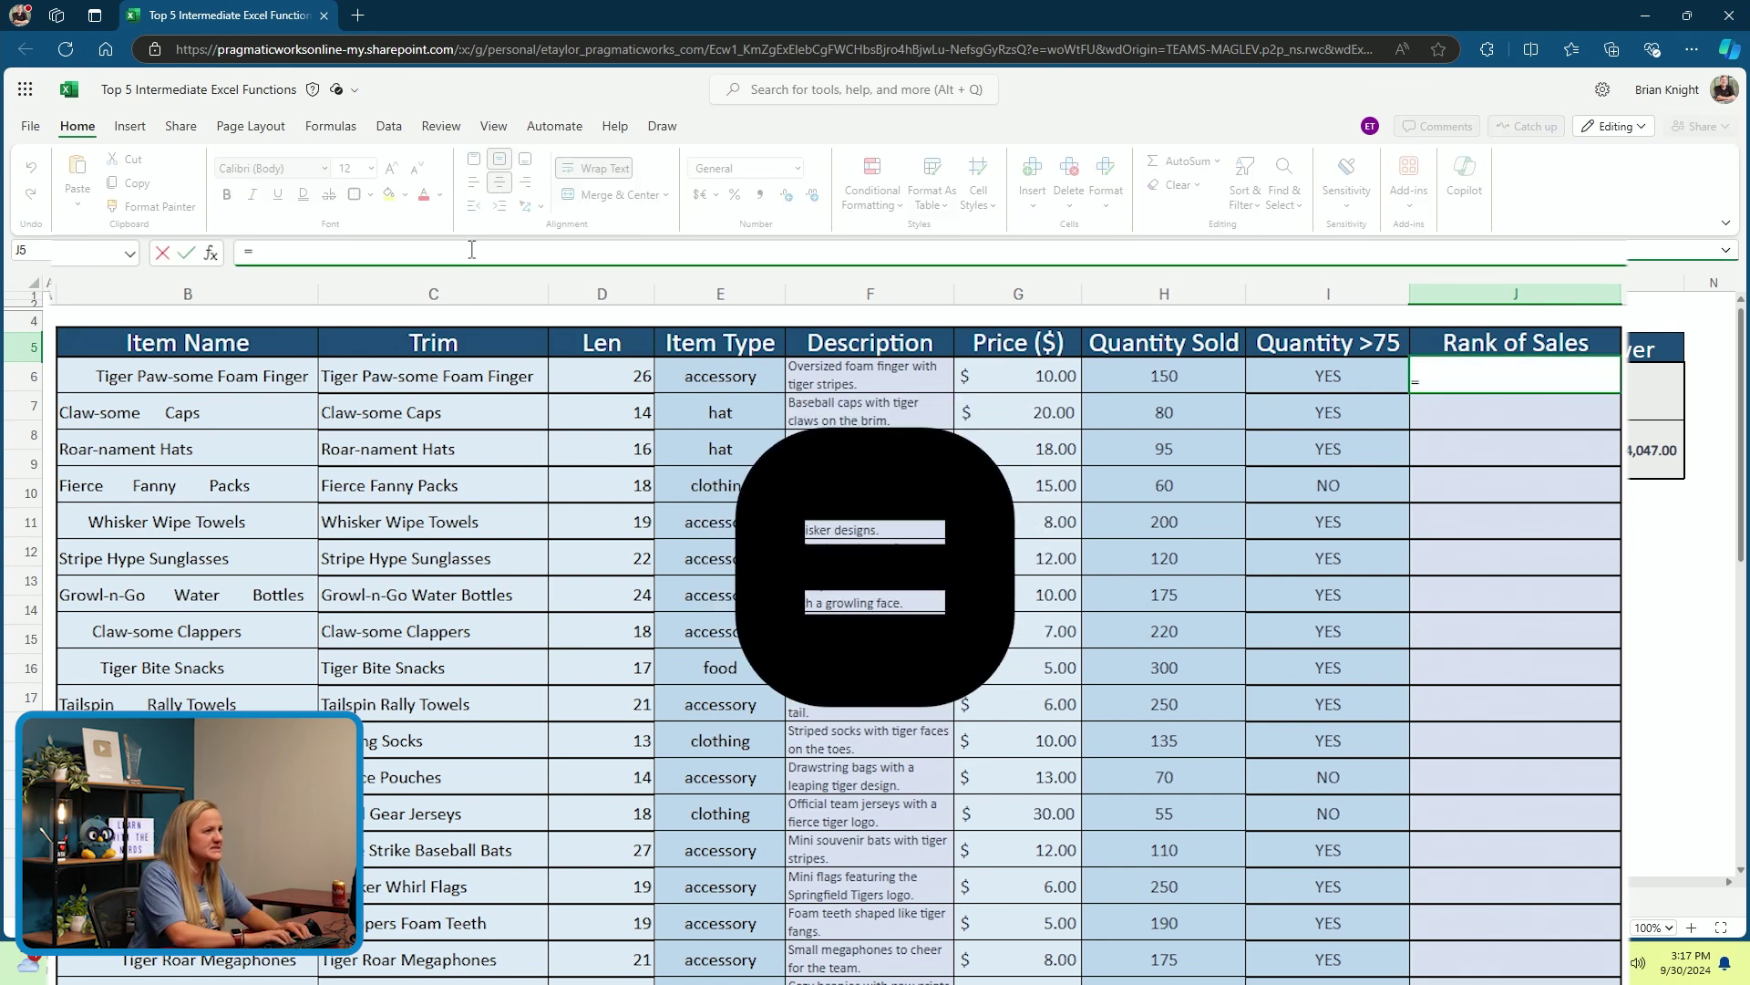
{"action": "type", "text": "rank"}
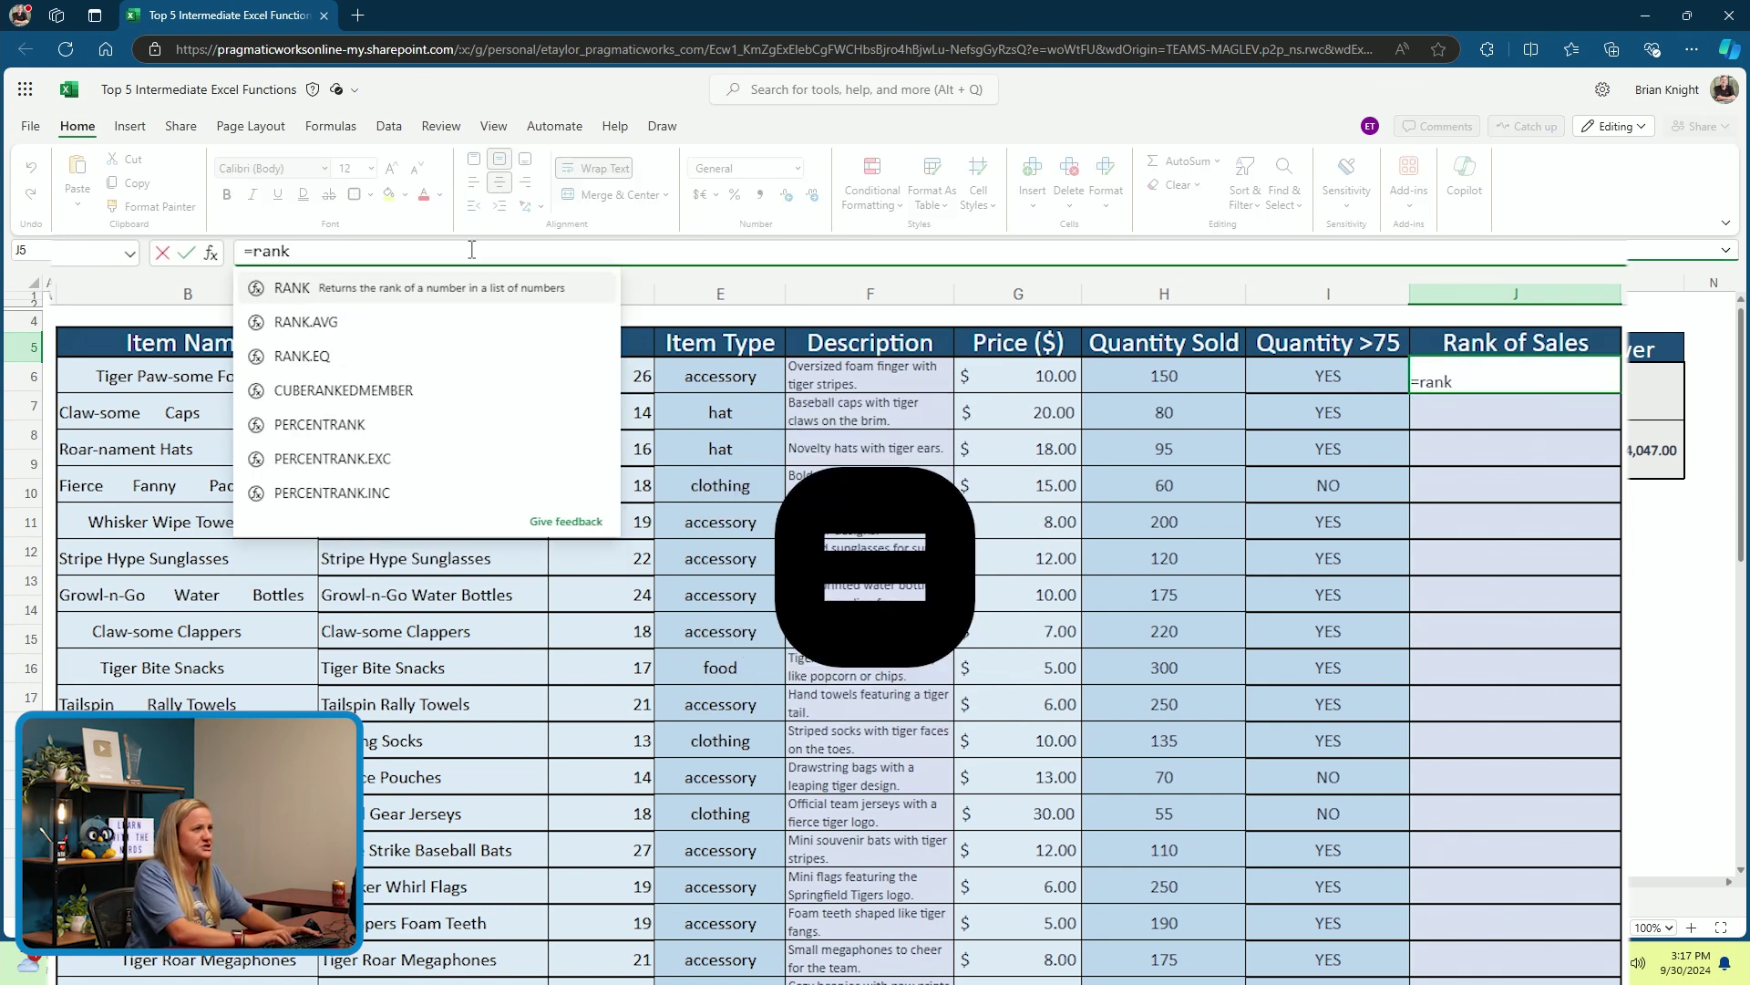
{"action": "key", "text": "Tab"}
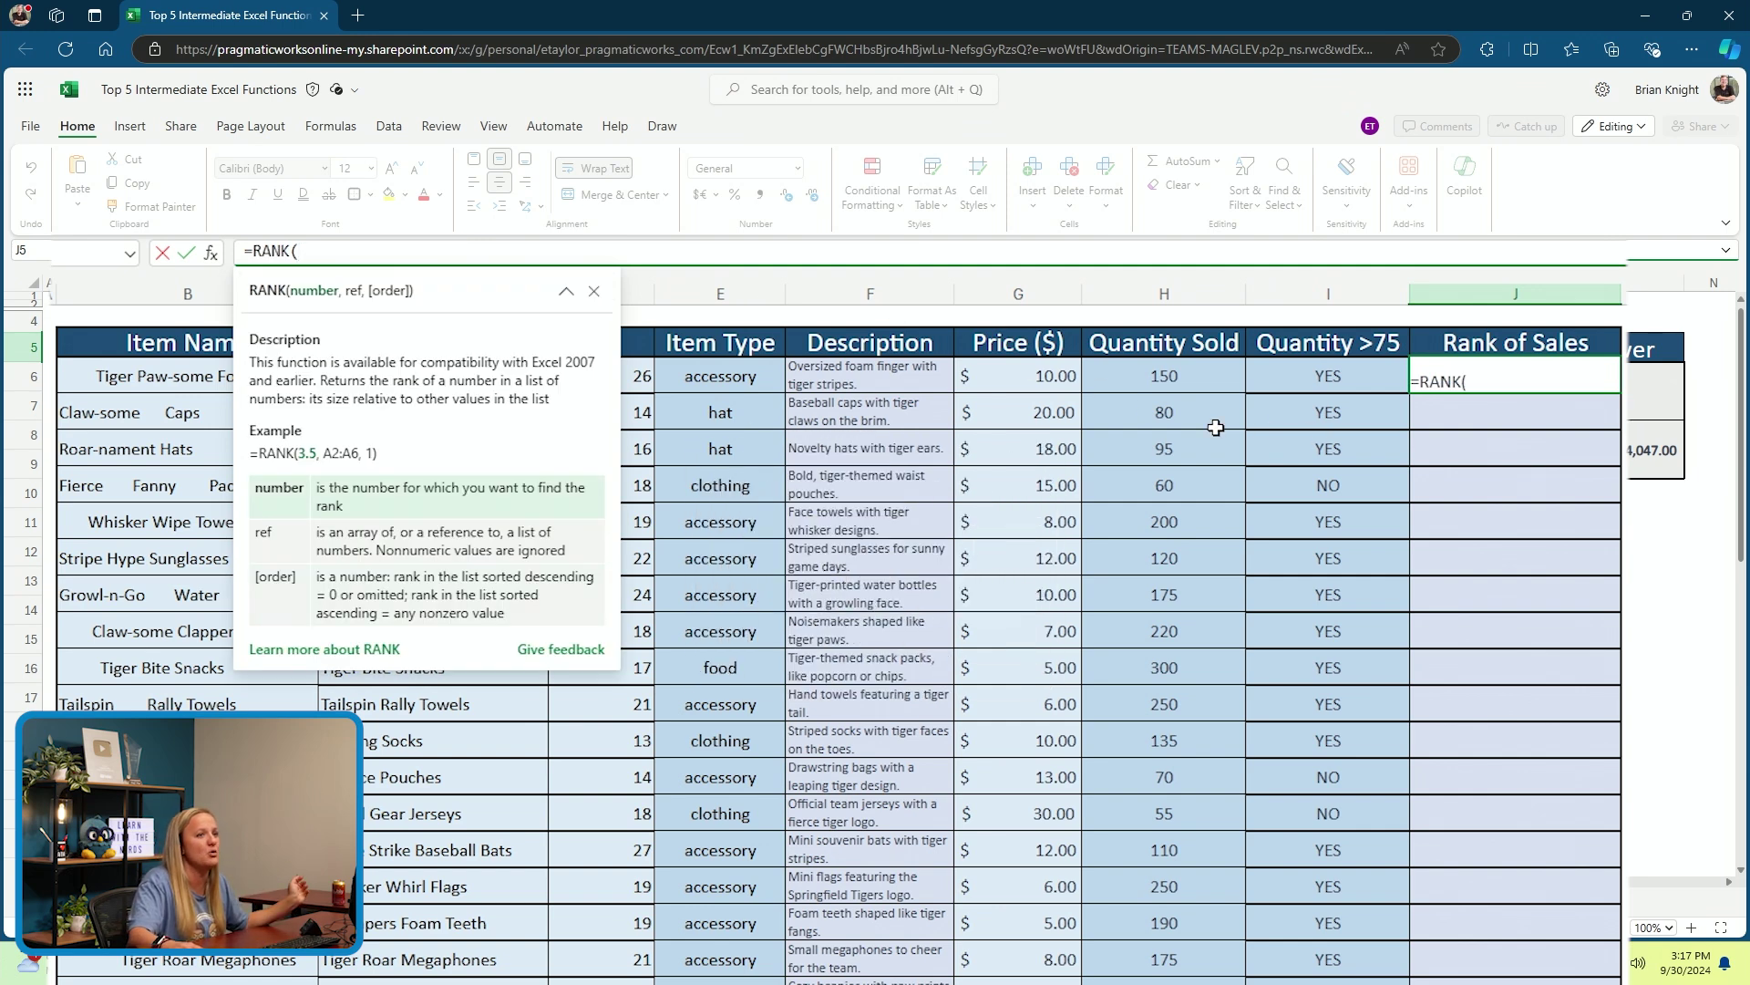
{"action": "left_click", "coordinate": [1183, 377]}
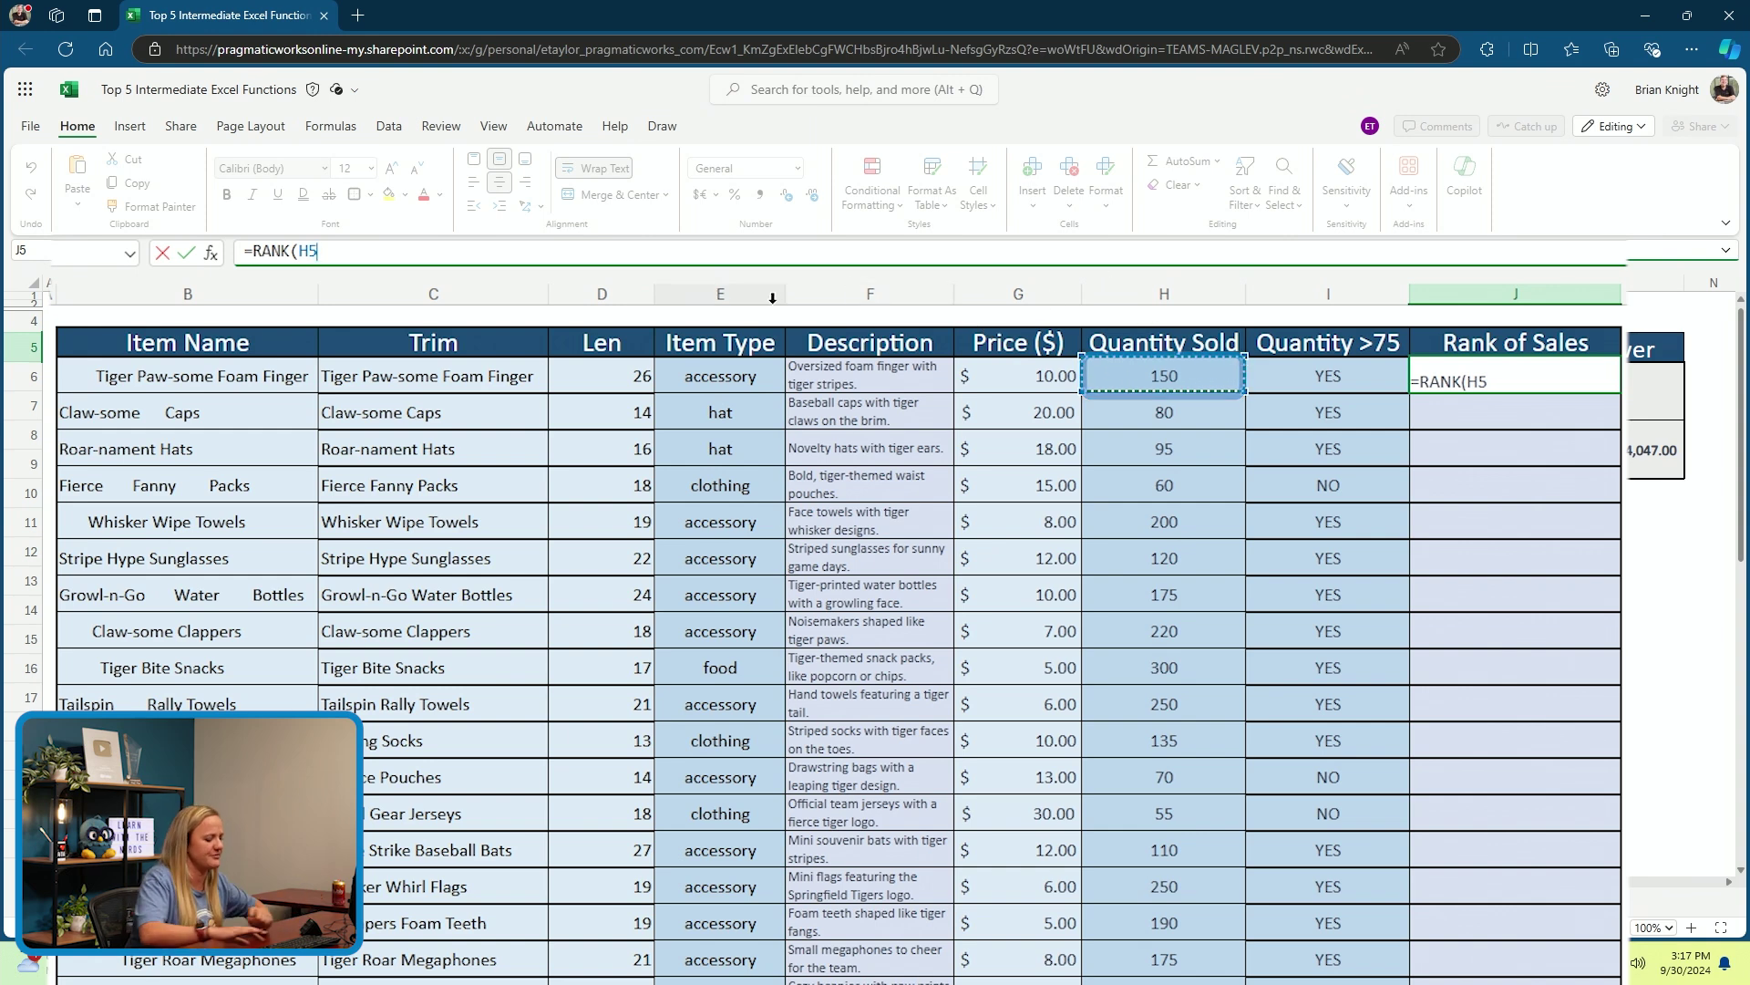
{"action": "type", "text": ","}
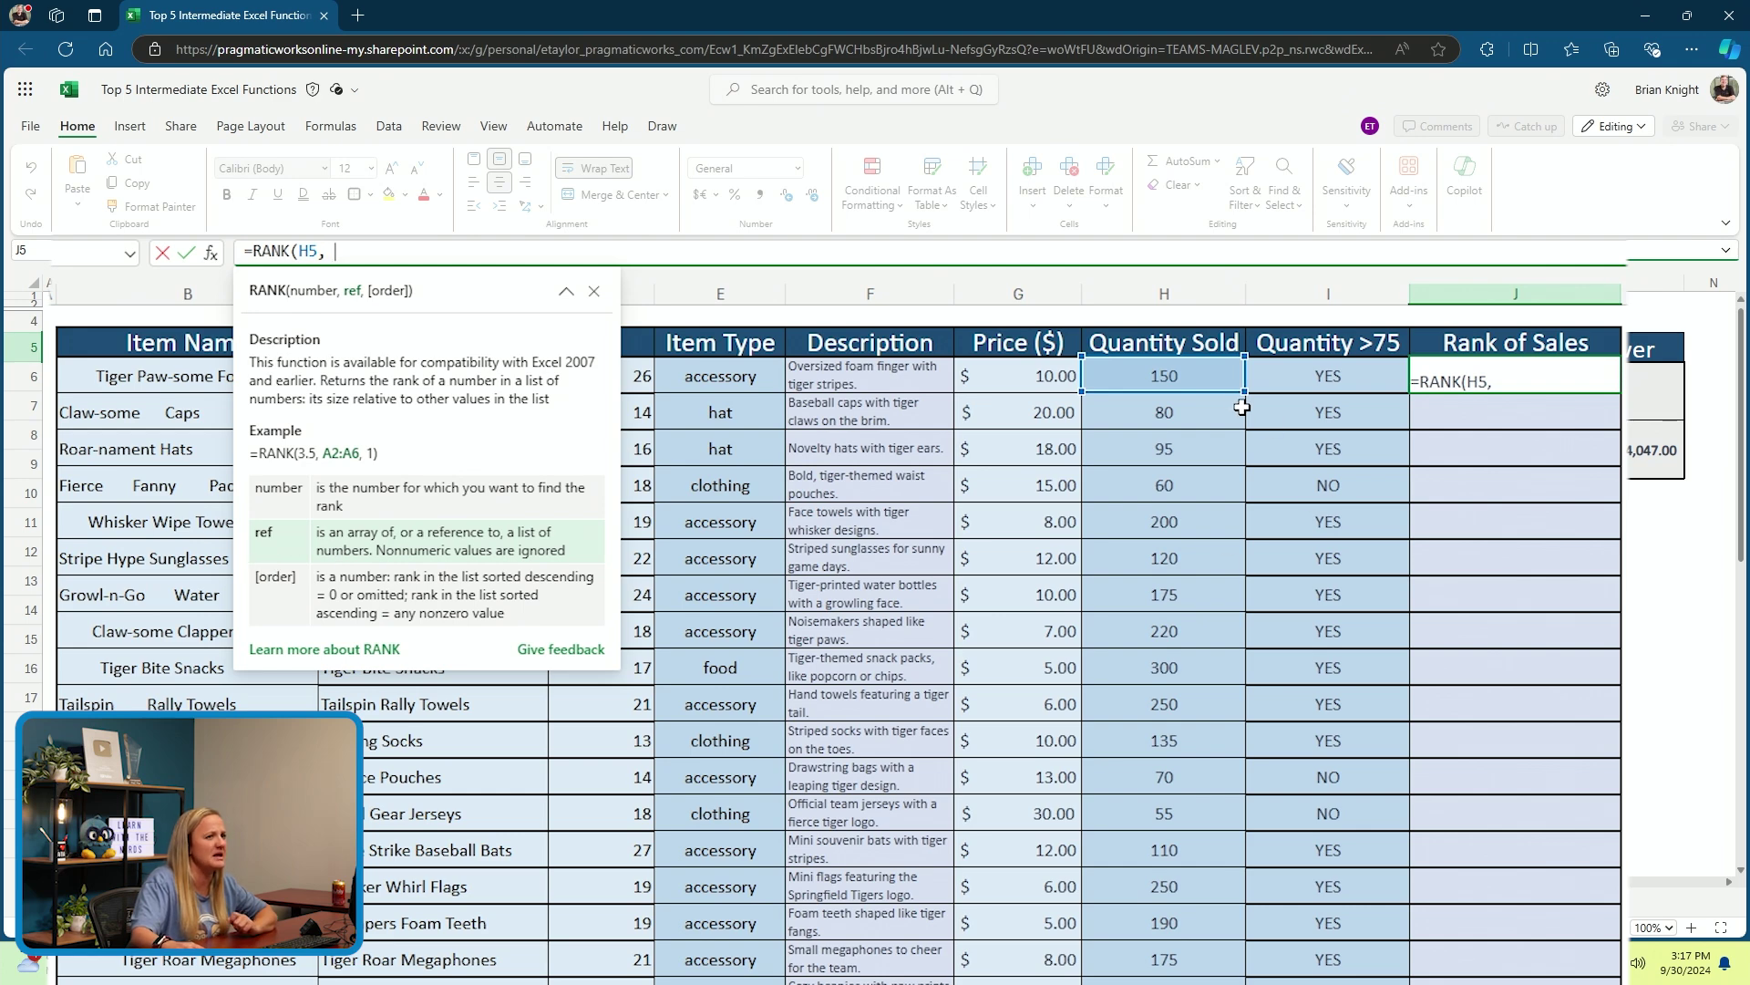
{"action": "left_click_drag", "start_coordinate": [1238, 390], "coordinate": [1212, 447]}
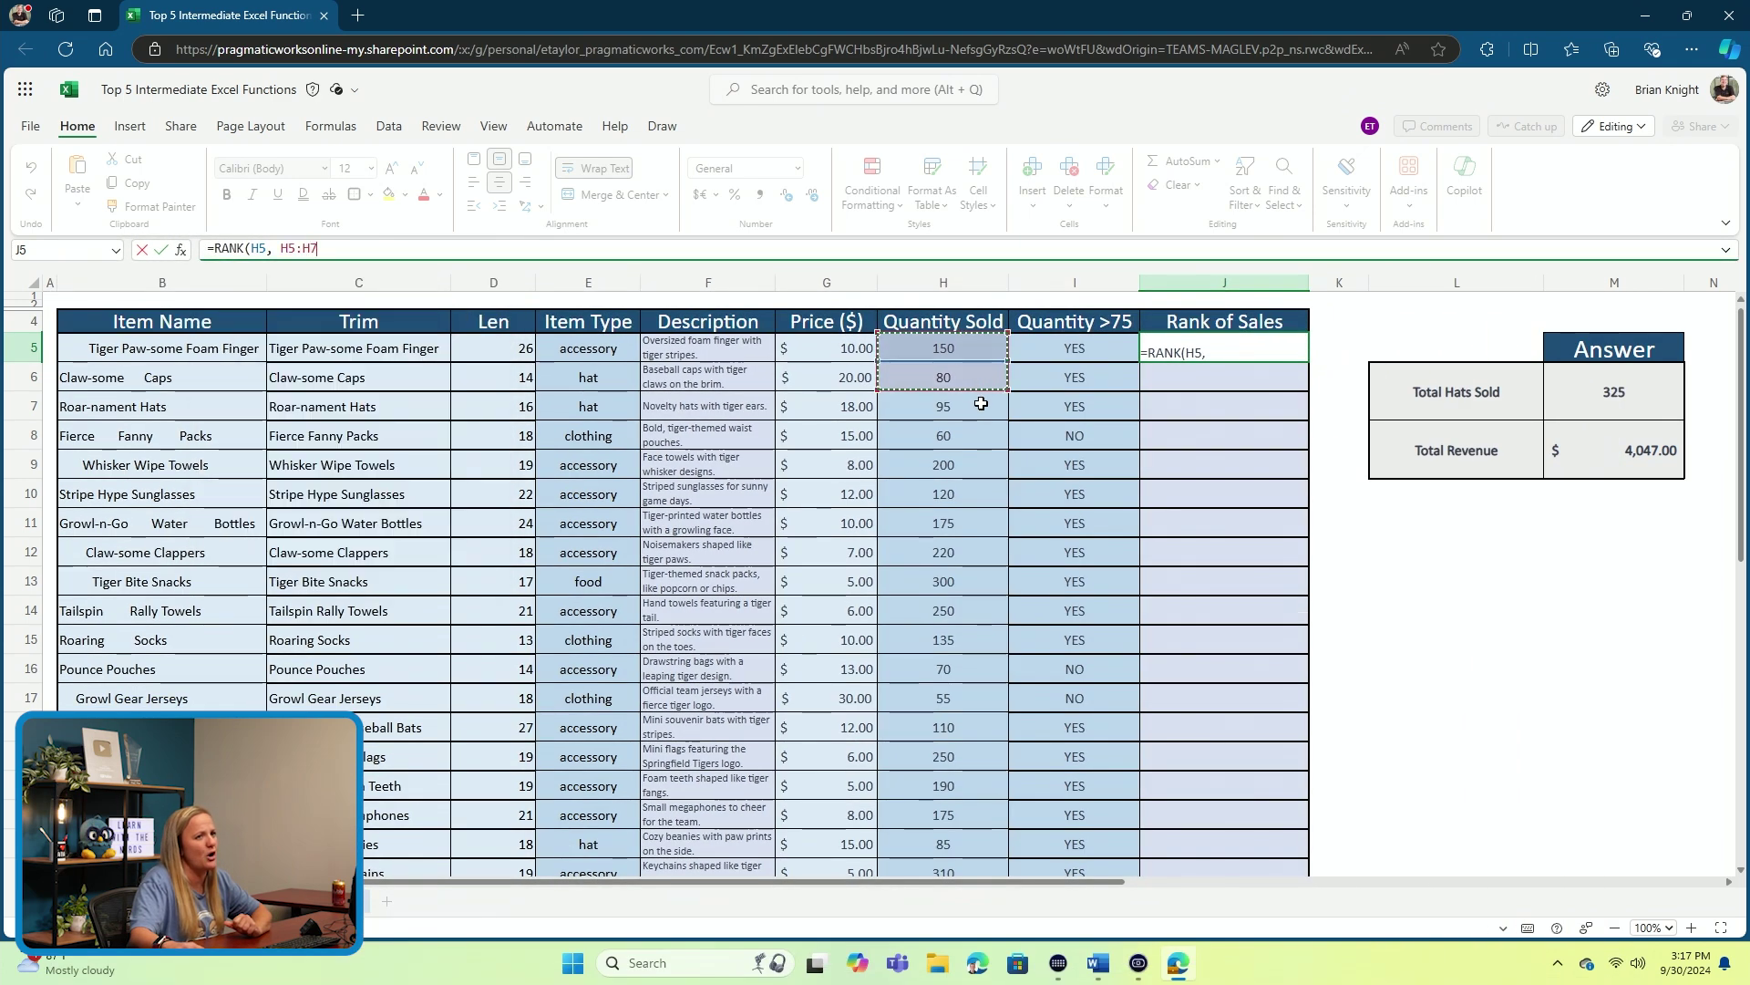
{"action": "left_click_drag", "start_coordinate": [981, 403], "coordinate": [939, 773]}
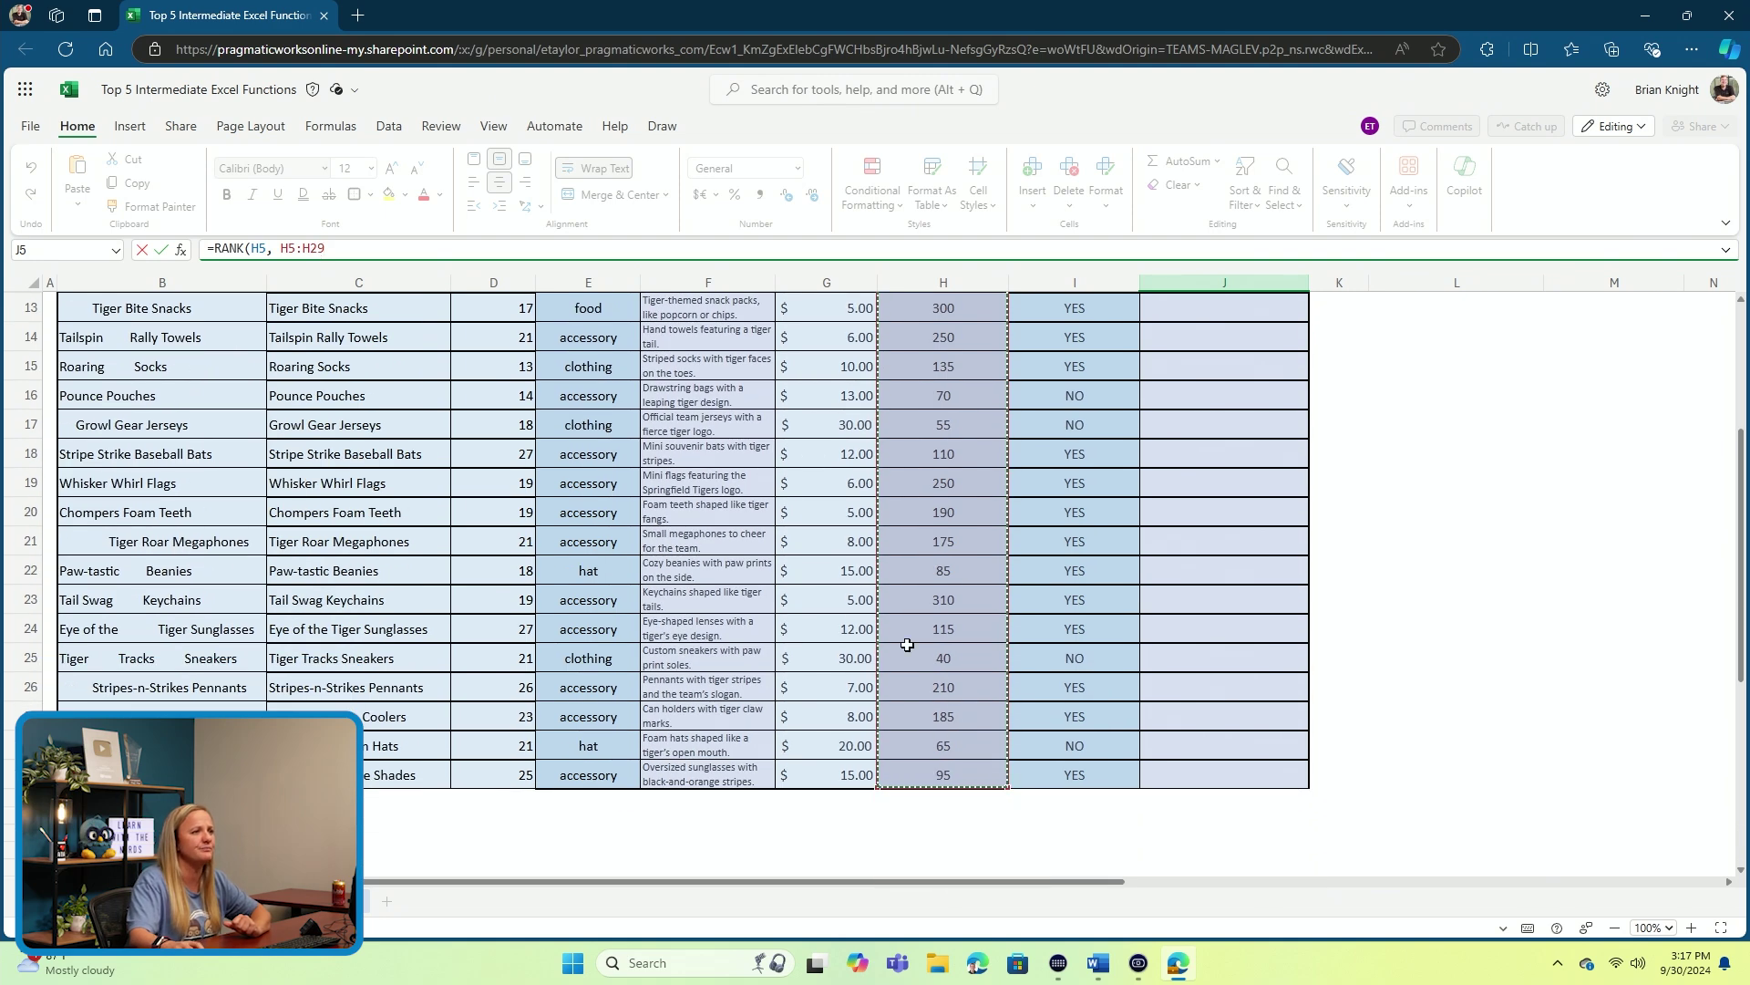
{"action": "scroll", "coordinate": [900, 633], "scroll_direction": "up", "scroll_amount": 4}
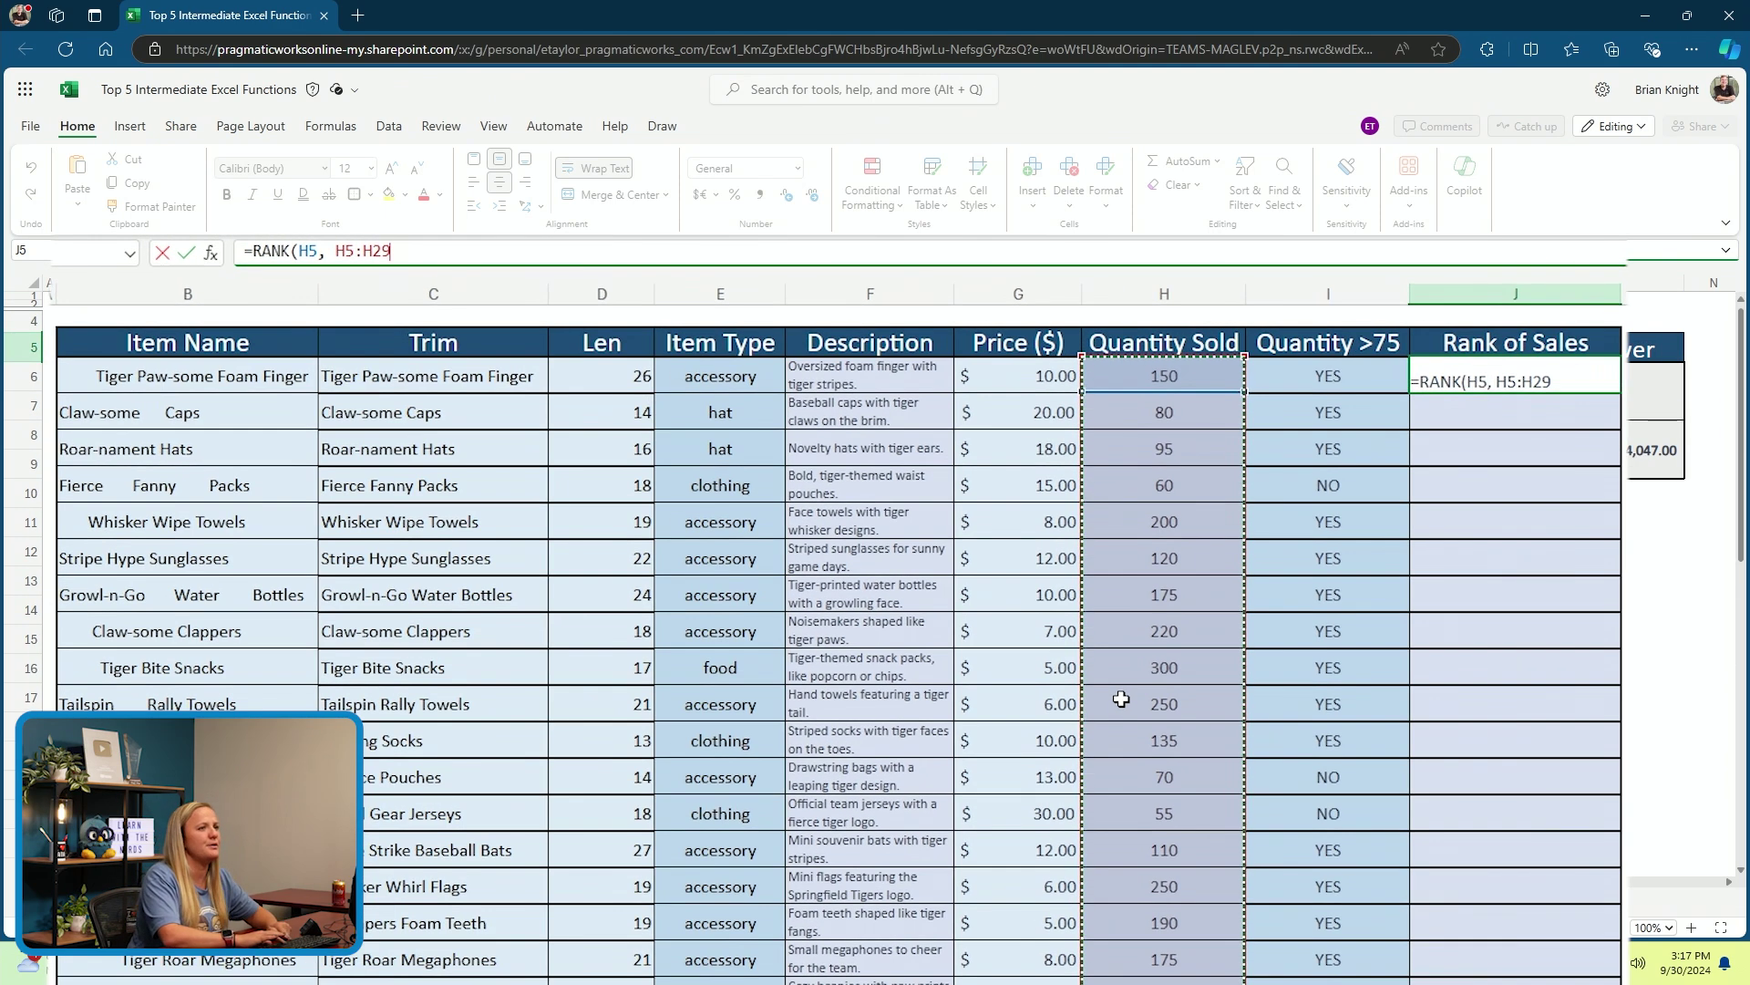
{"action": "type", "text": ","}
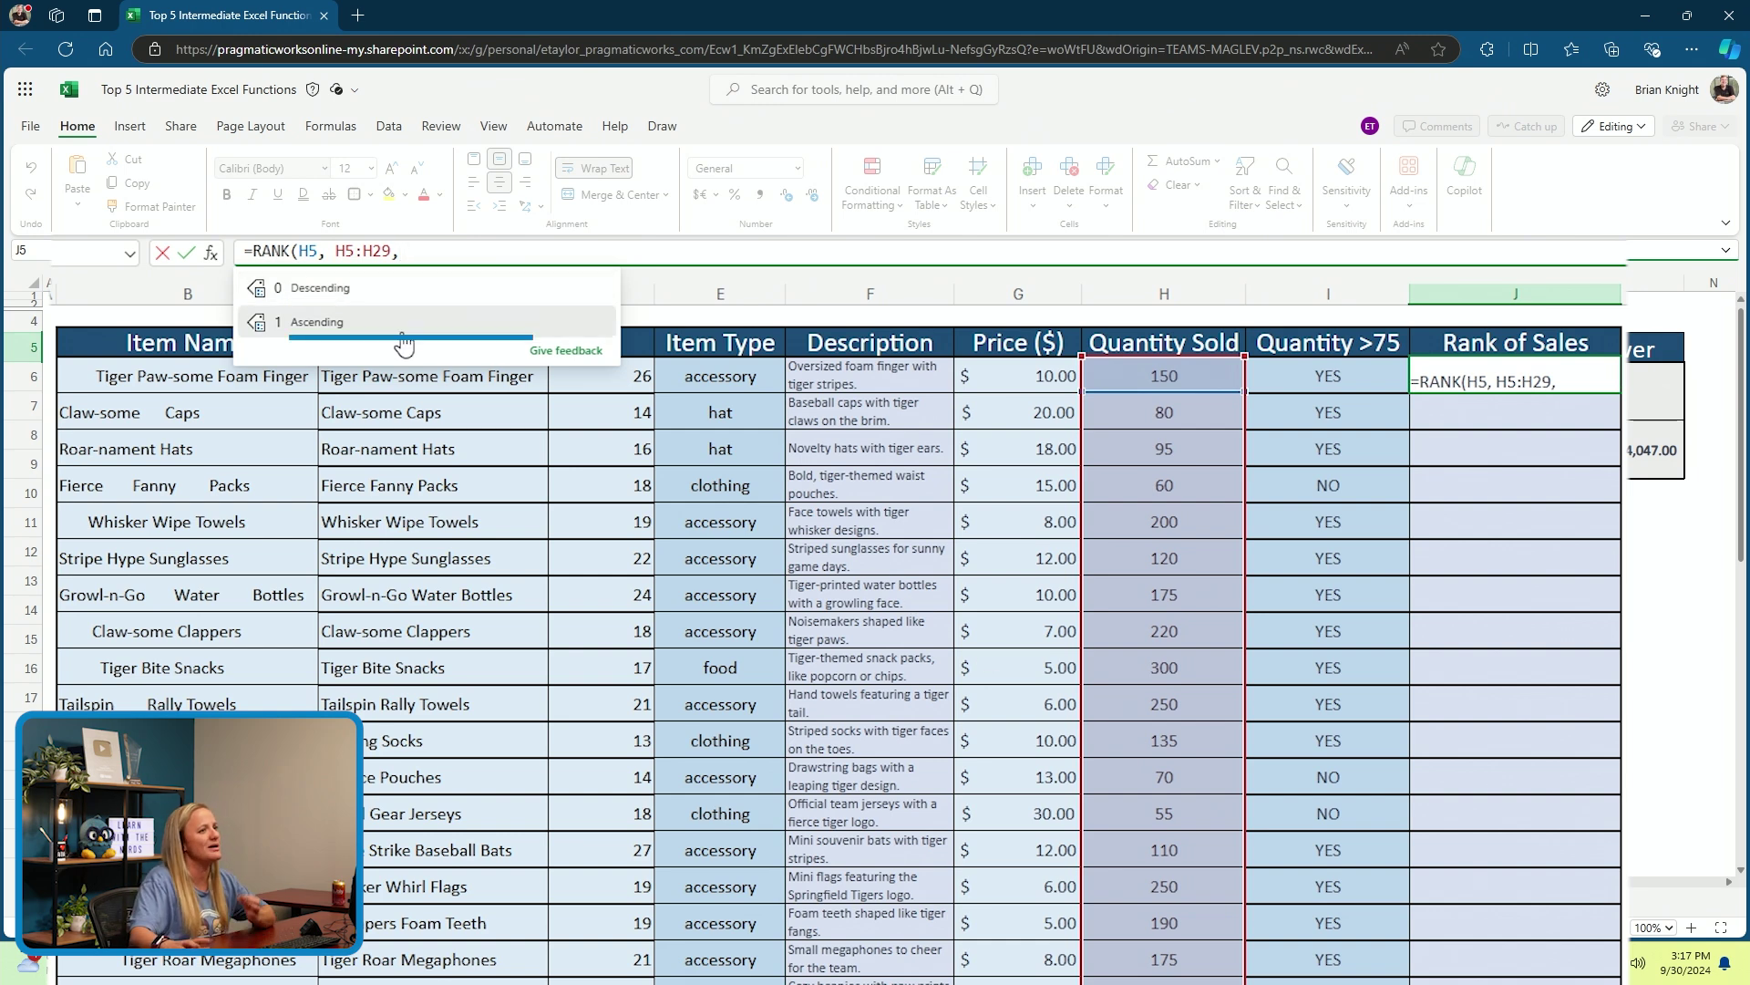
{"action": "left_click", "coordinate": [360, 290]}
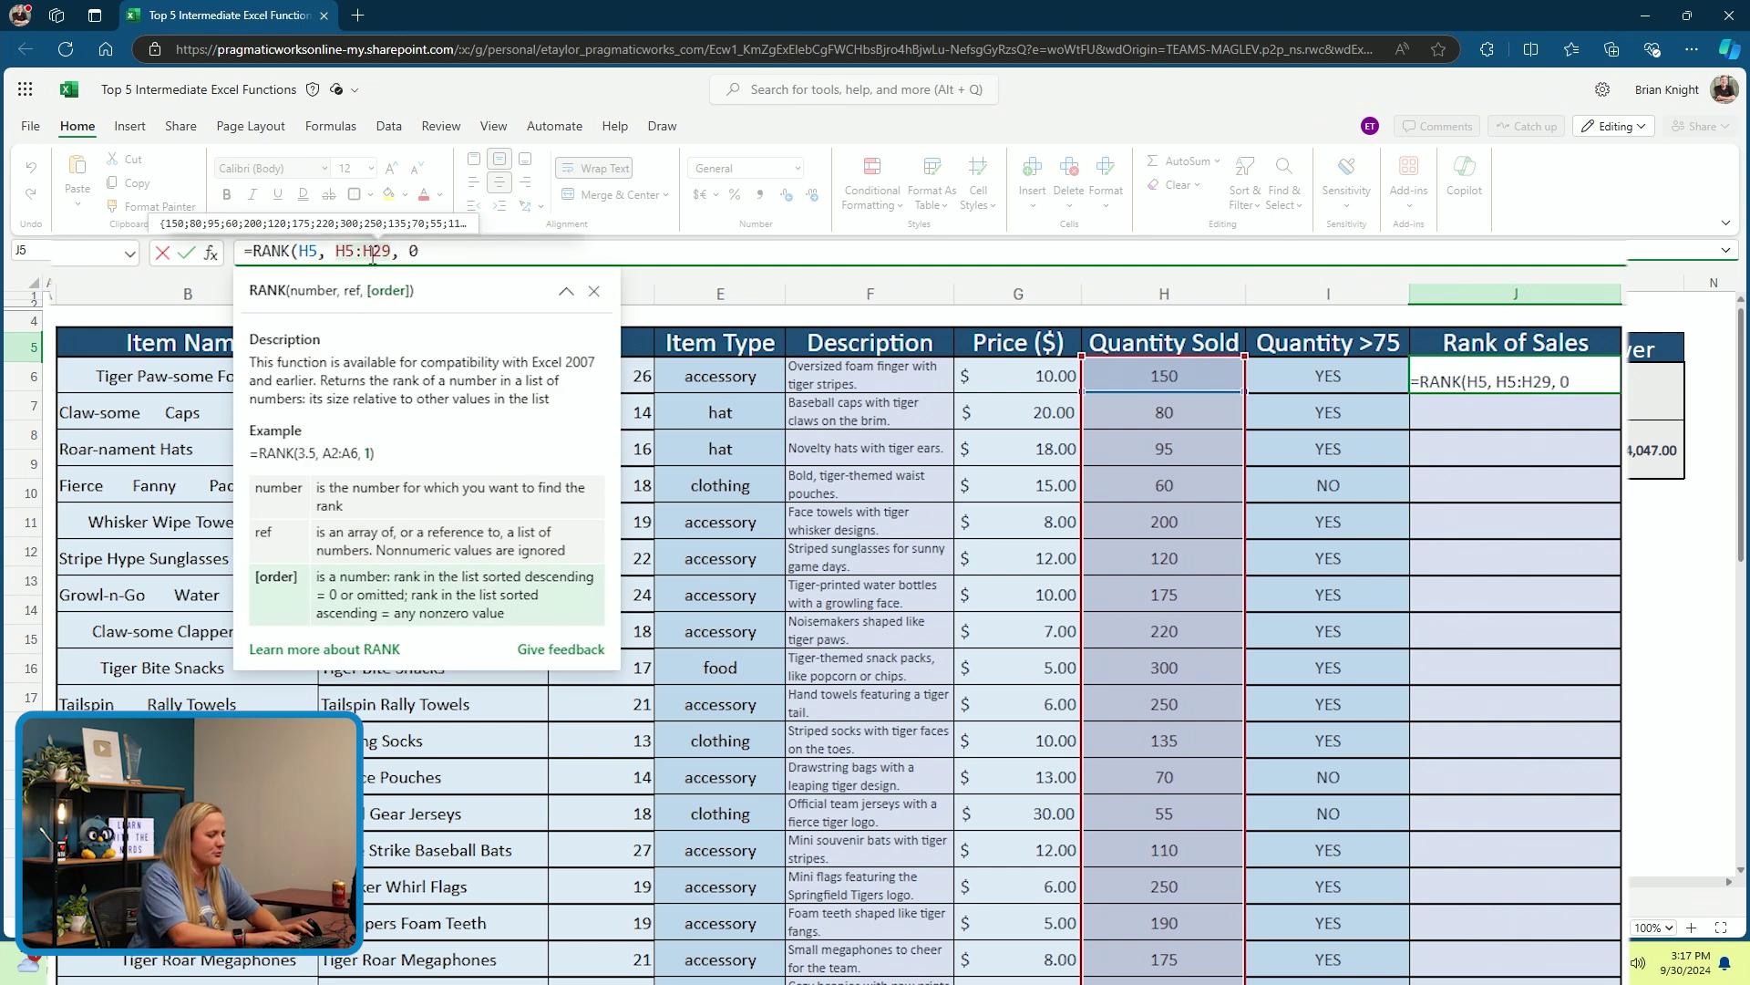
{"action": "type", "text": ")"}
{"action": "key", "text": "Return"}
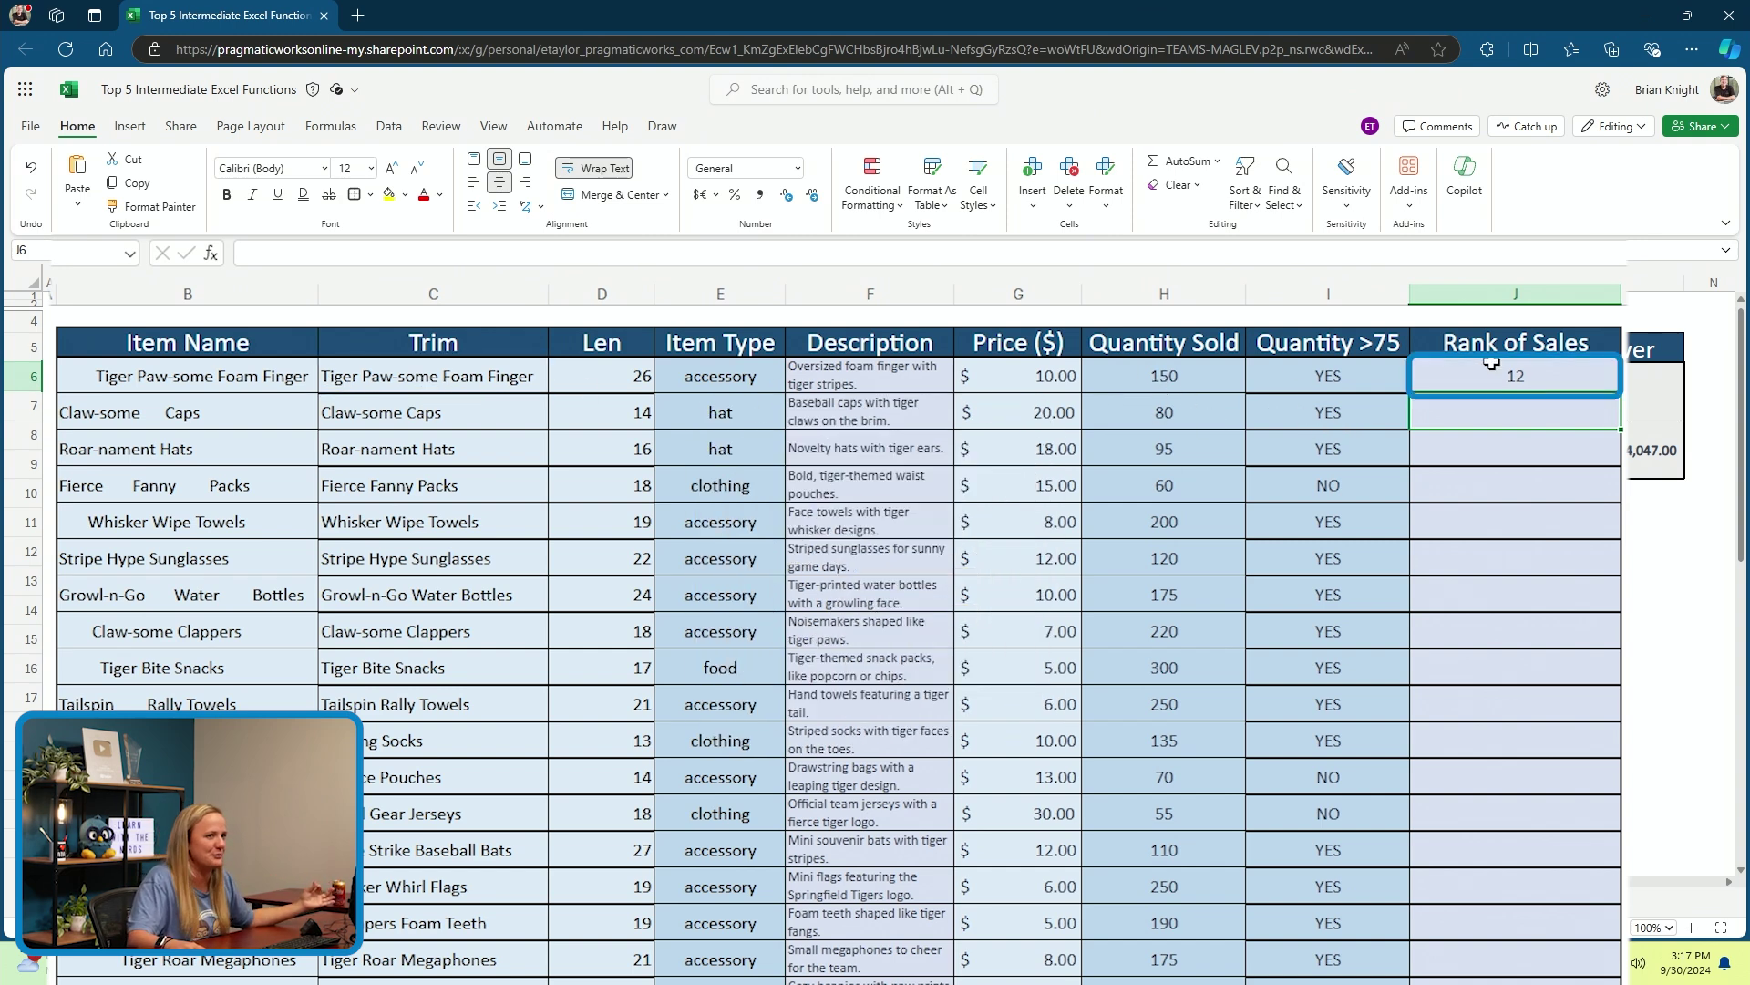
Change J5's formula to =RANK(H5, $H$5:$H$29, 0) so the quantity range stays fixed
{"action": "left_click", "coordinate": [1157, 377]}
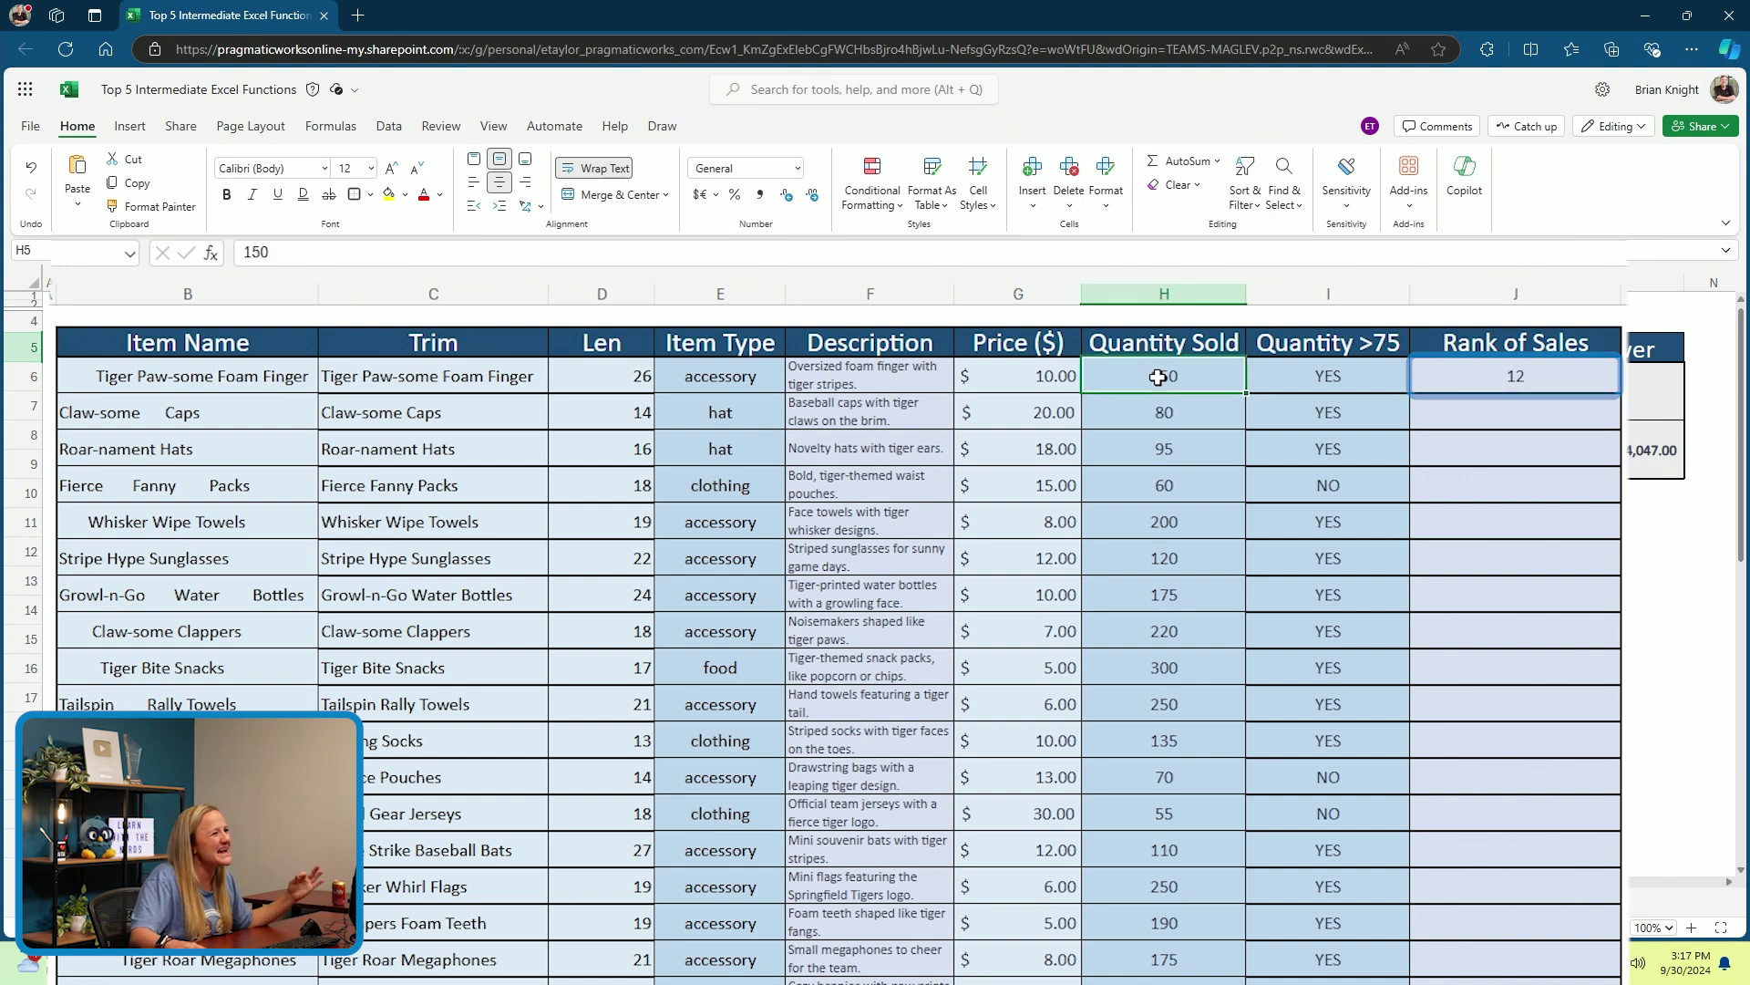
{"action": "left_click", "coordinate": [1540, 376]}
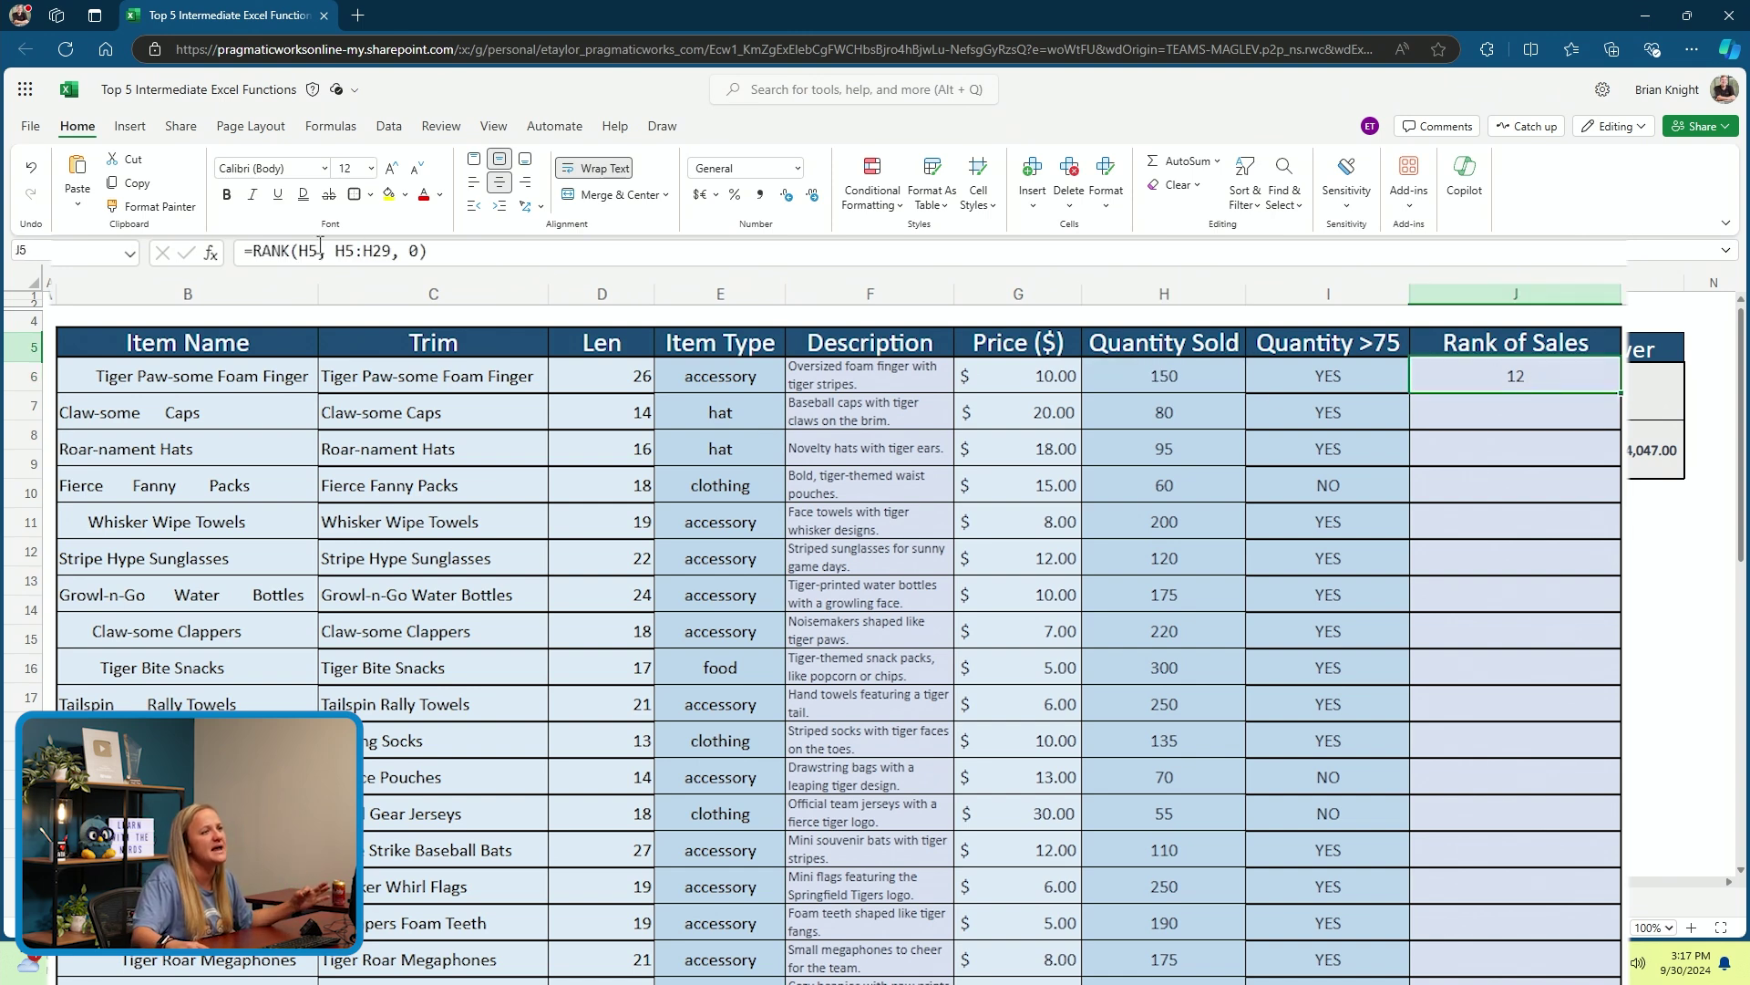
{"action": "mouse_move", "coordinate": [338, 254]}
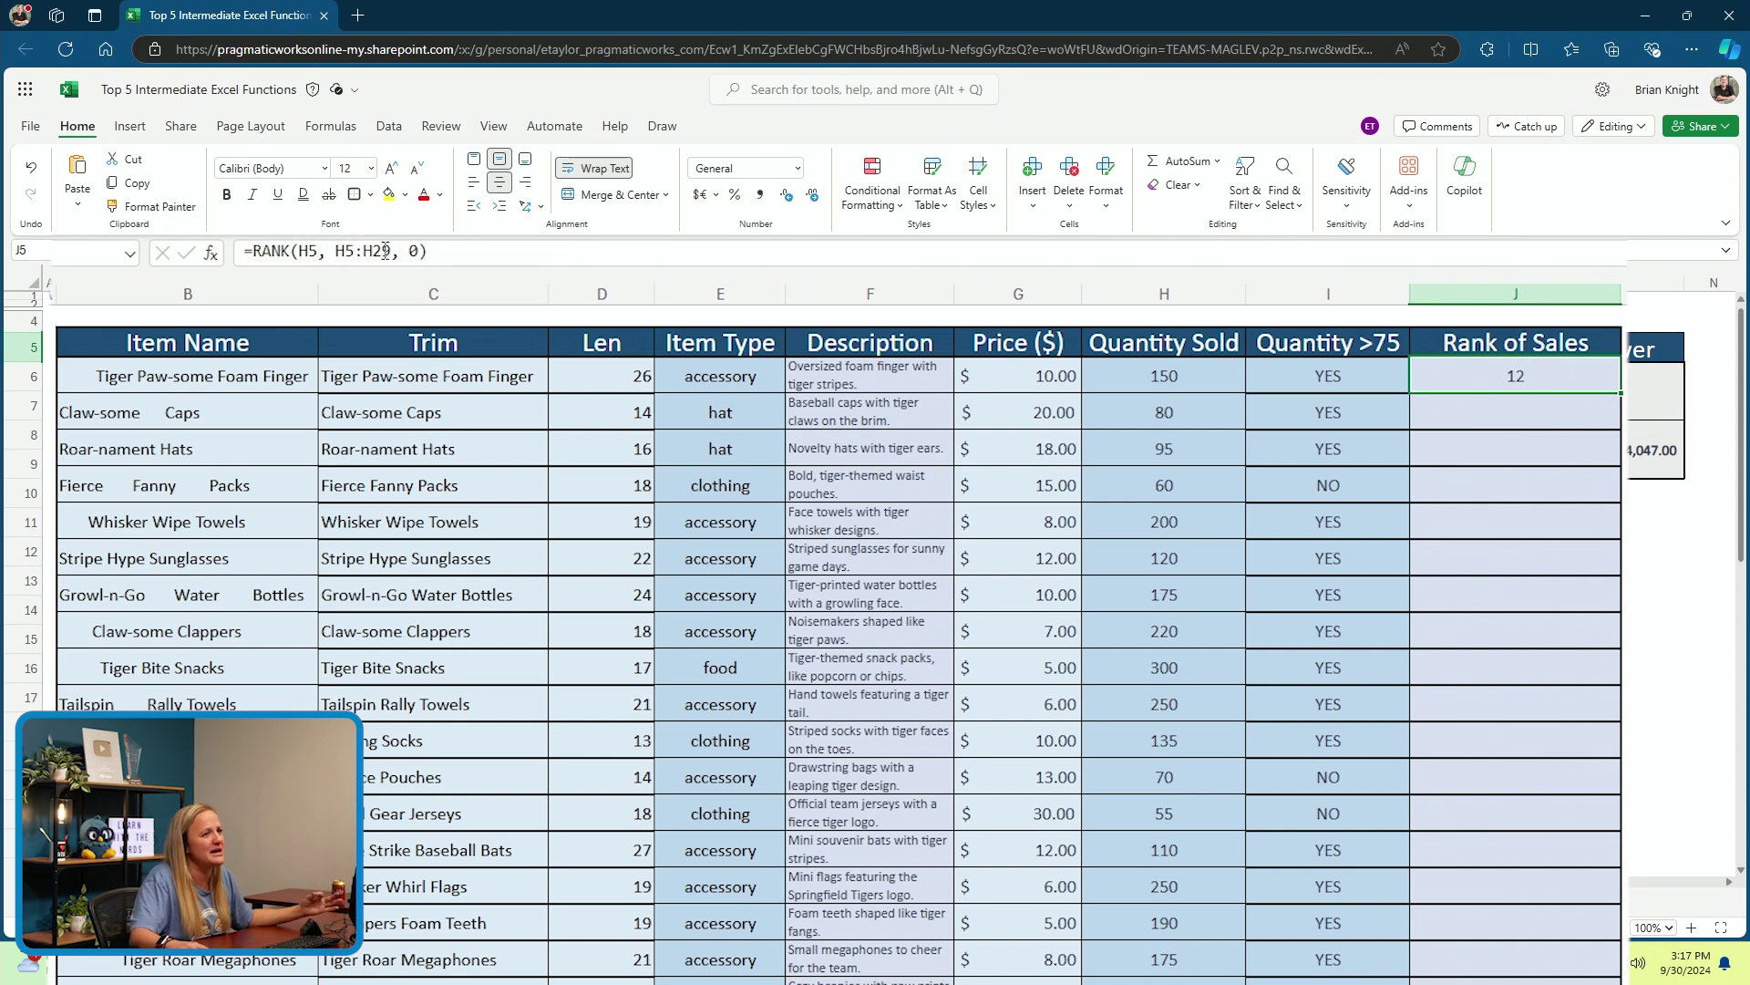
{"action": "left_click", "coordinate": [346, 254]}
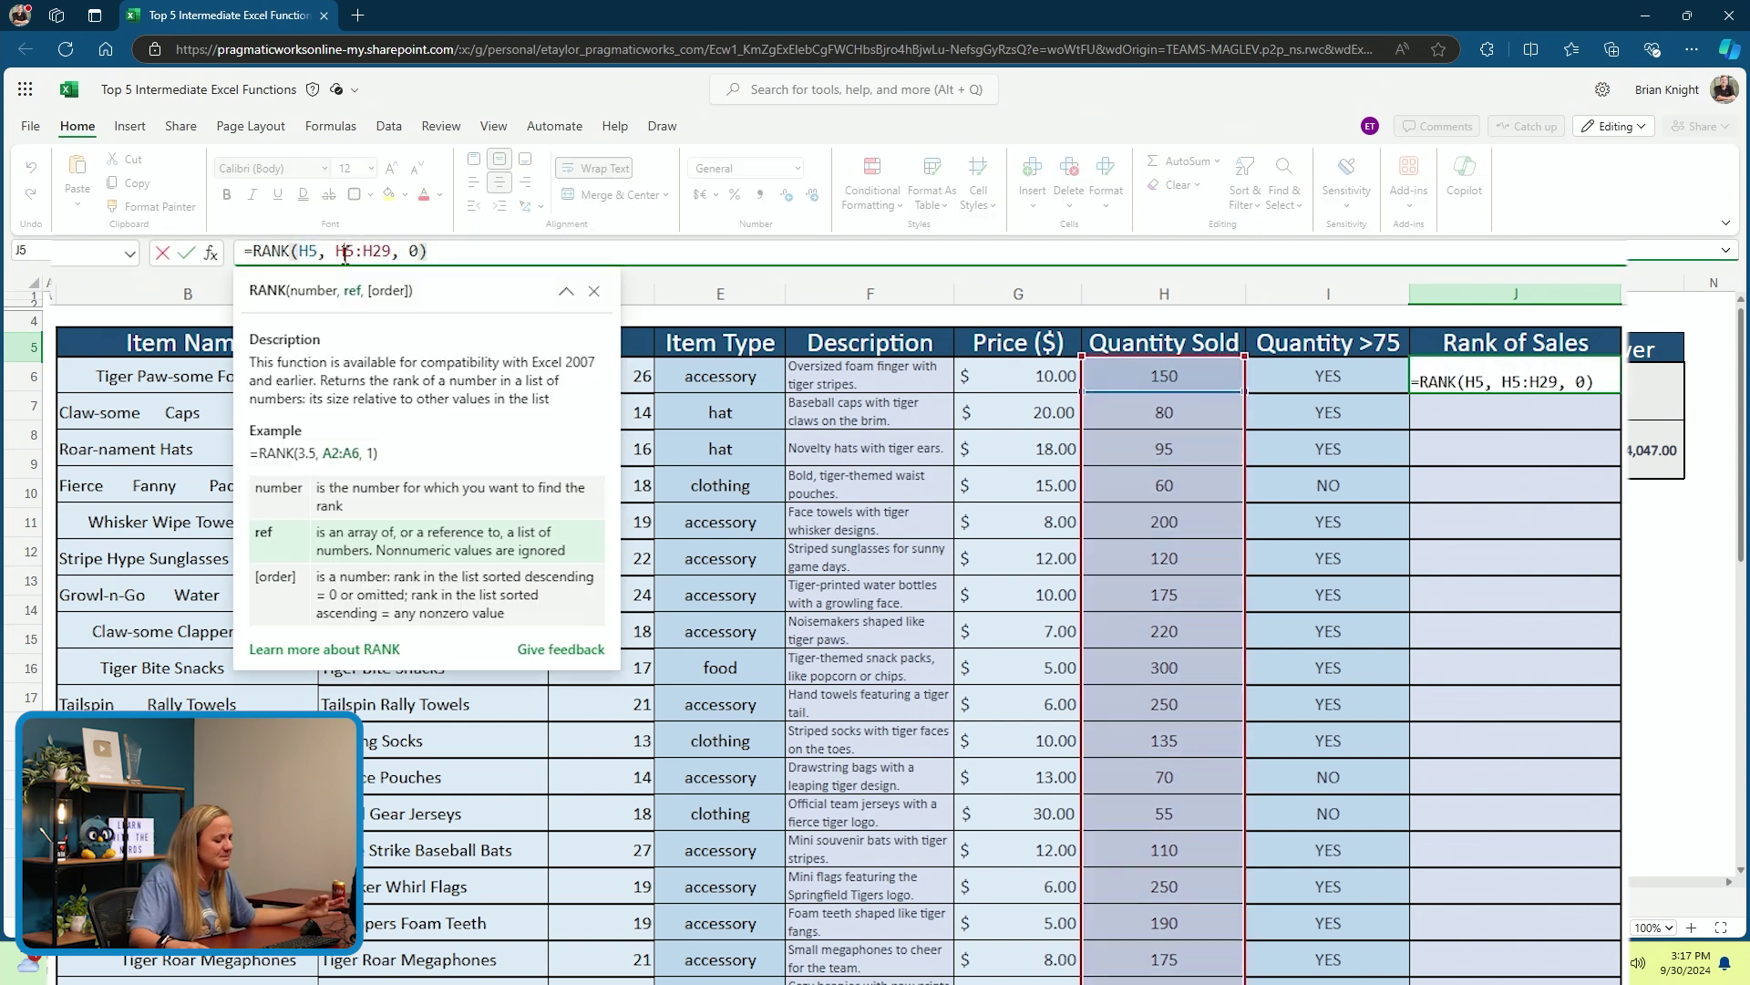
{"action": "mouse_move", "coordinate": [344, 253]}
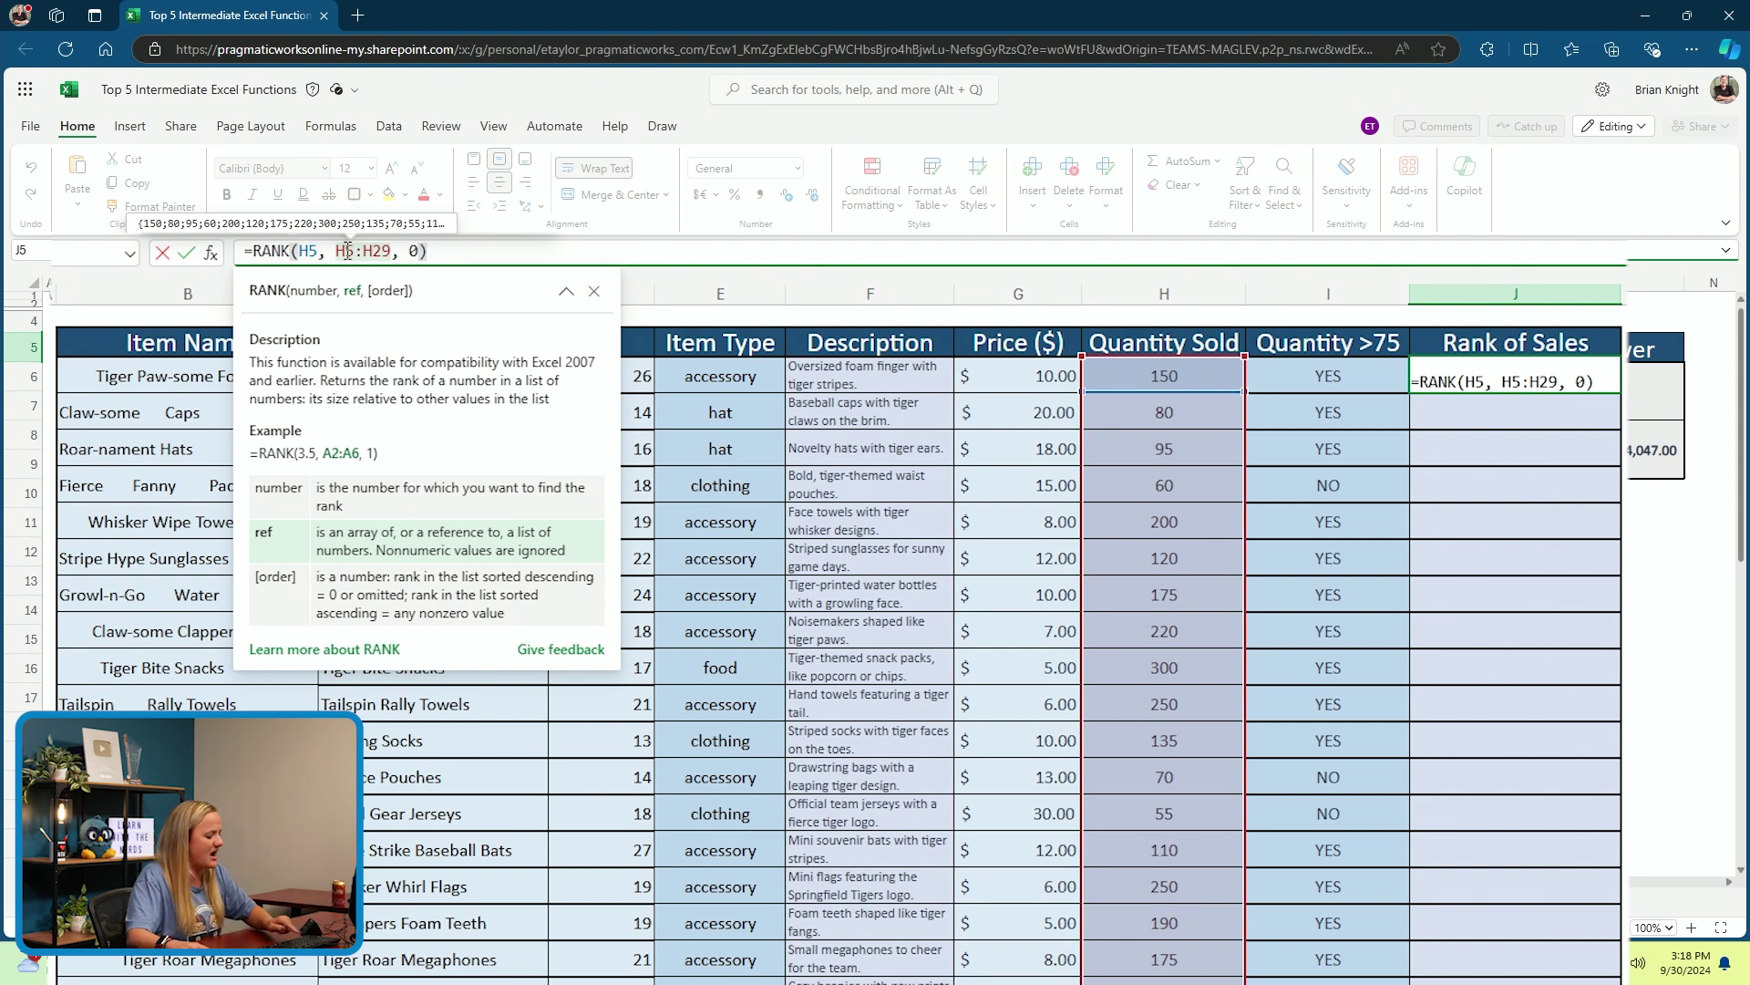
{"action": "key", "text": "F4"}
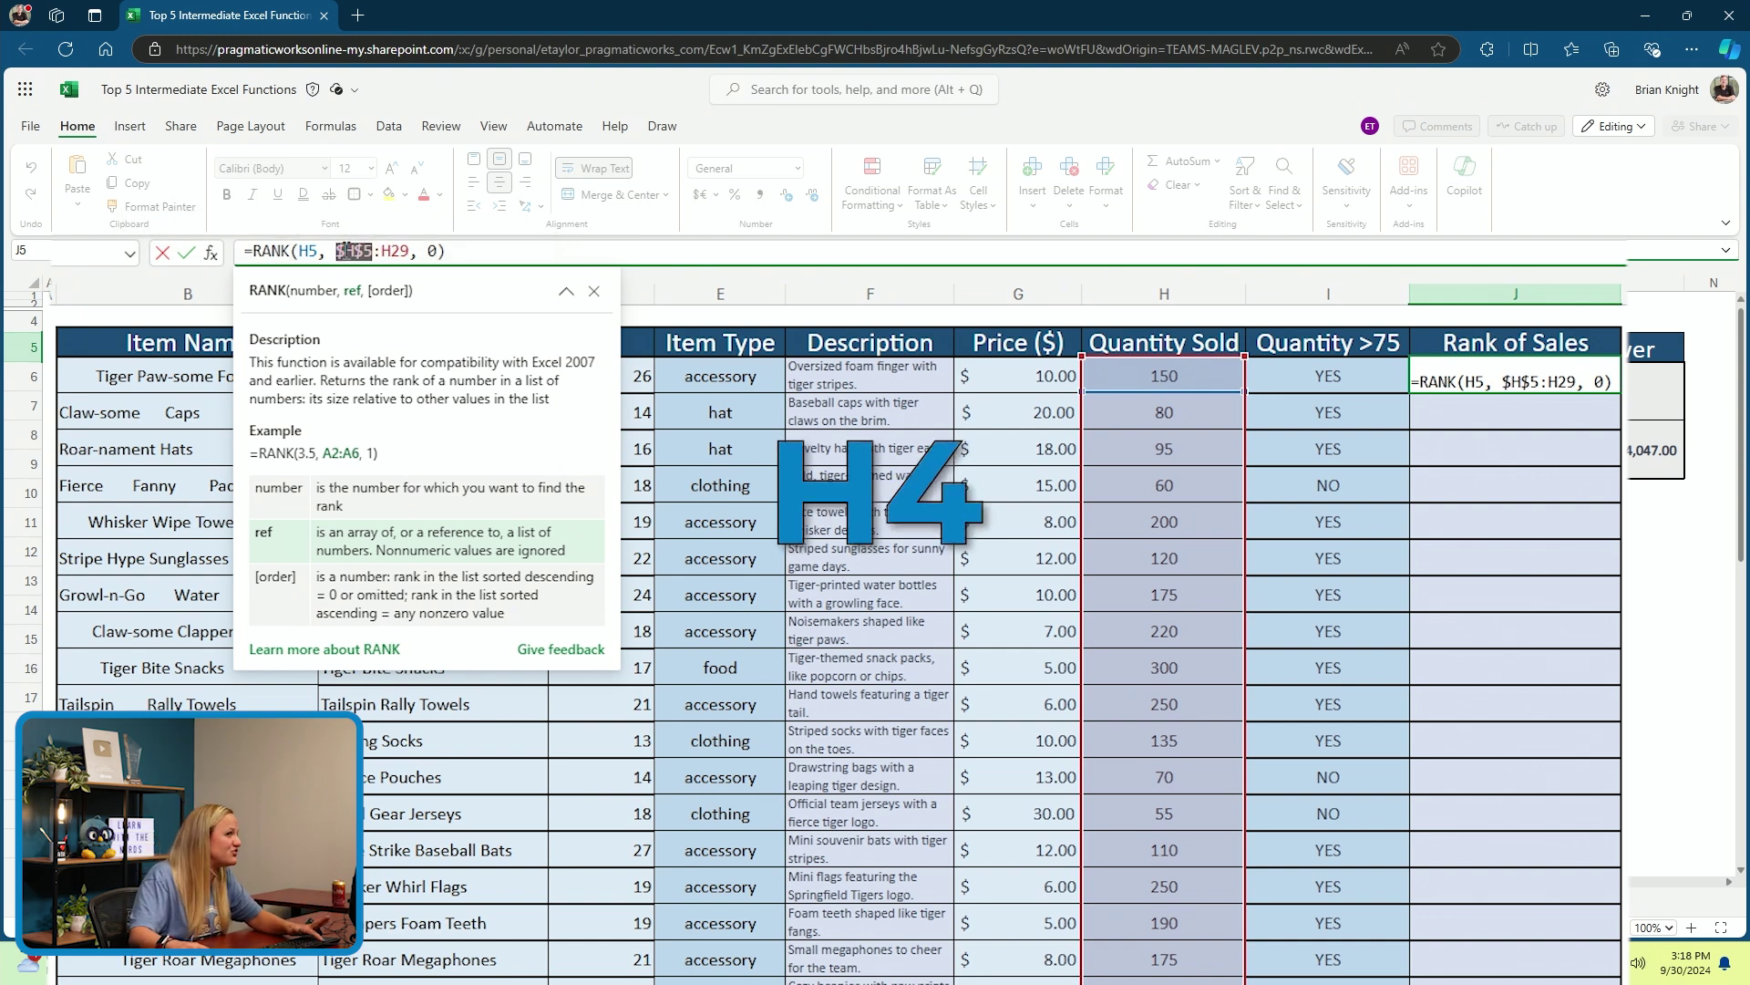
{"action": "left_click", "coordinate": [394, 251]}
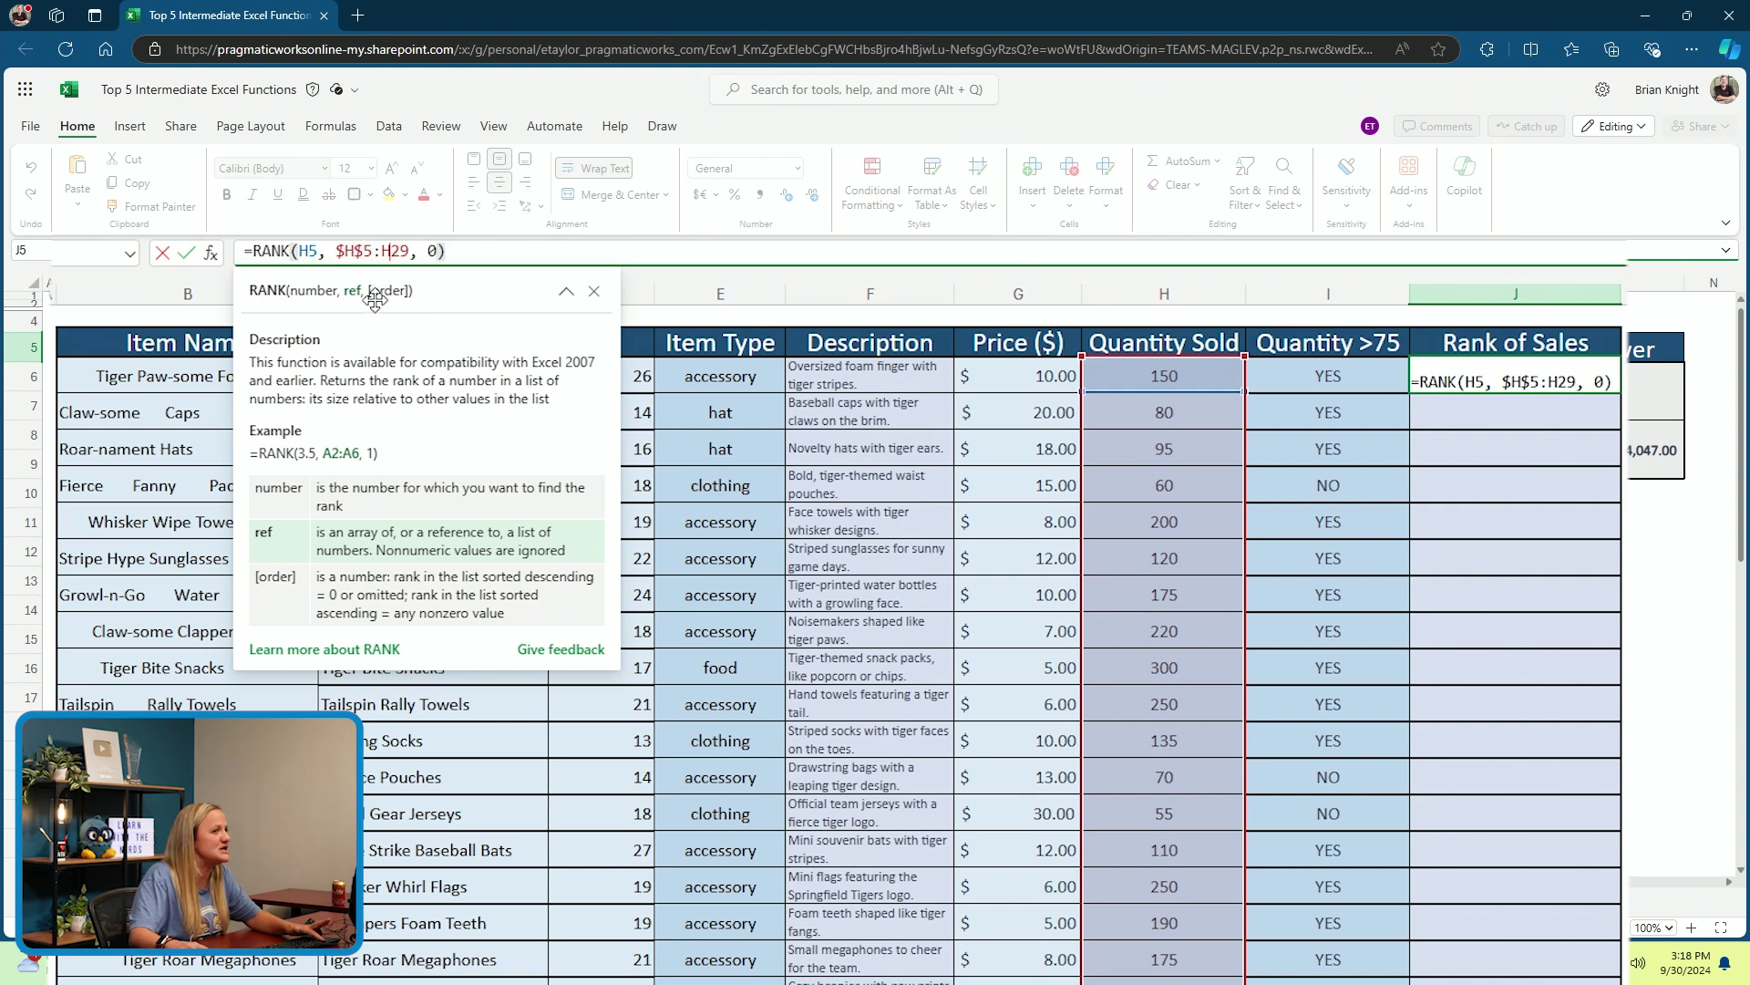
{"action": "key", "text": "F4"}
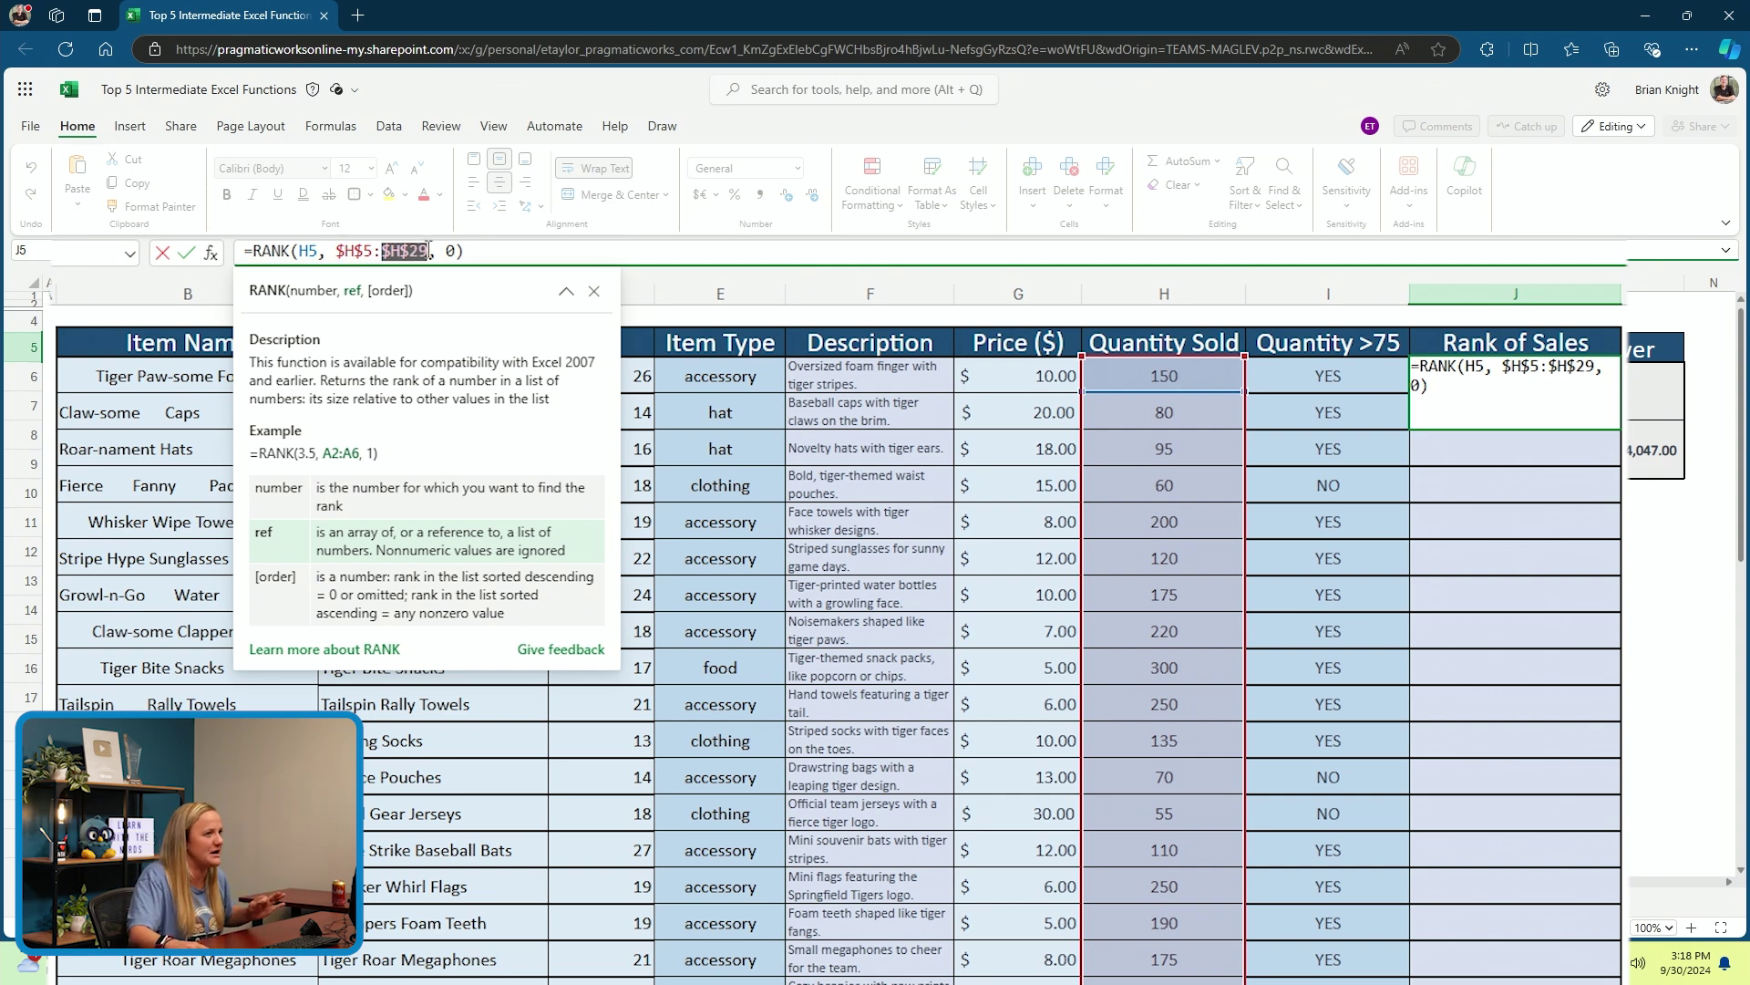
{"action": "left_click", "coordinate": [526, 251]}
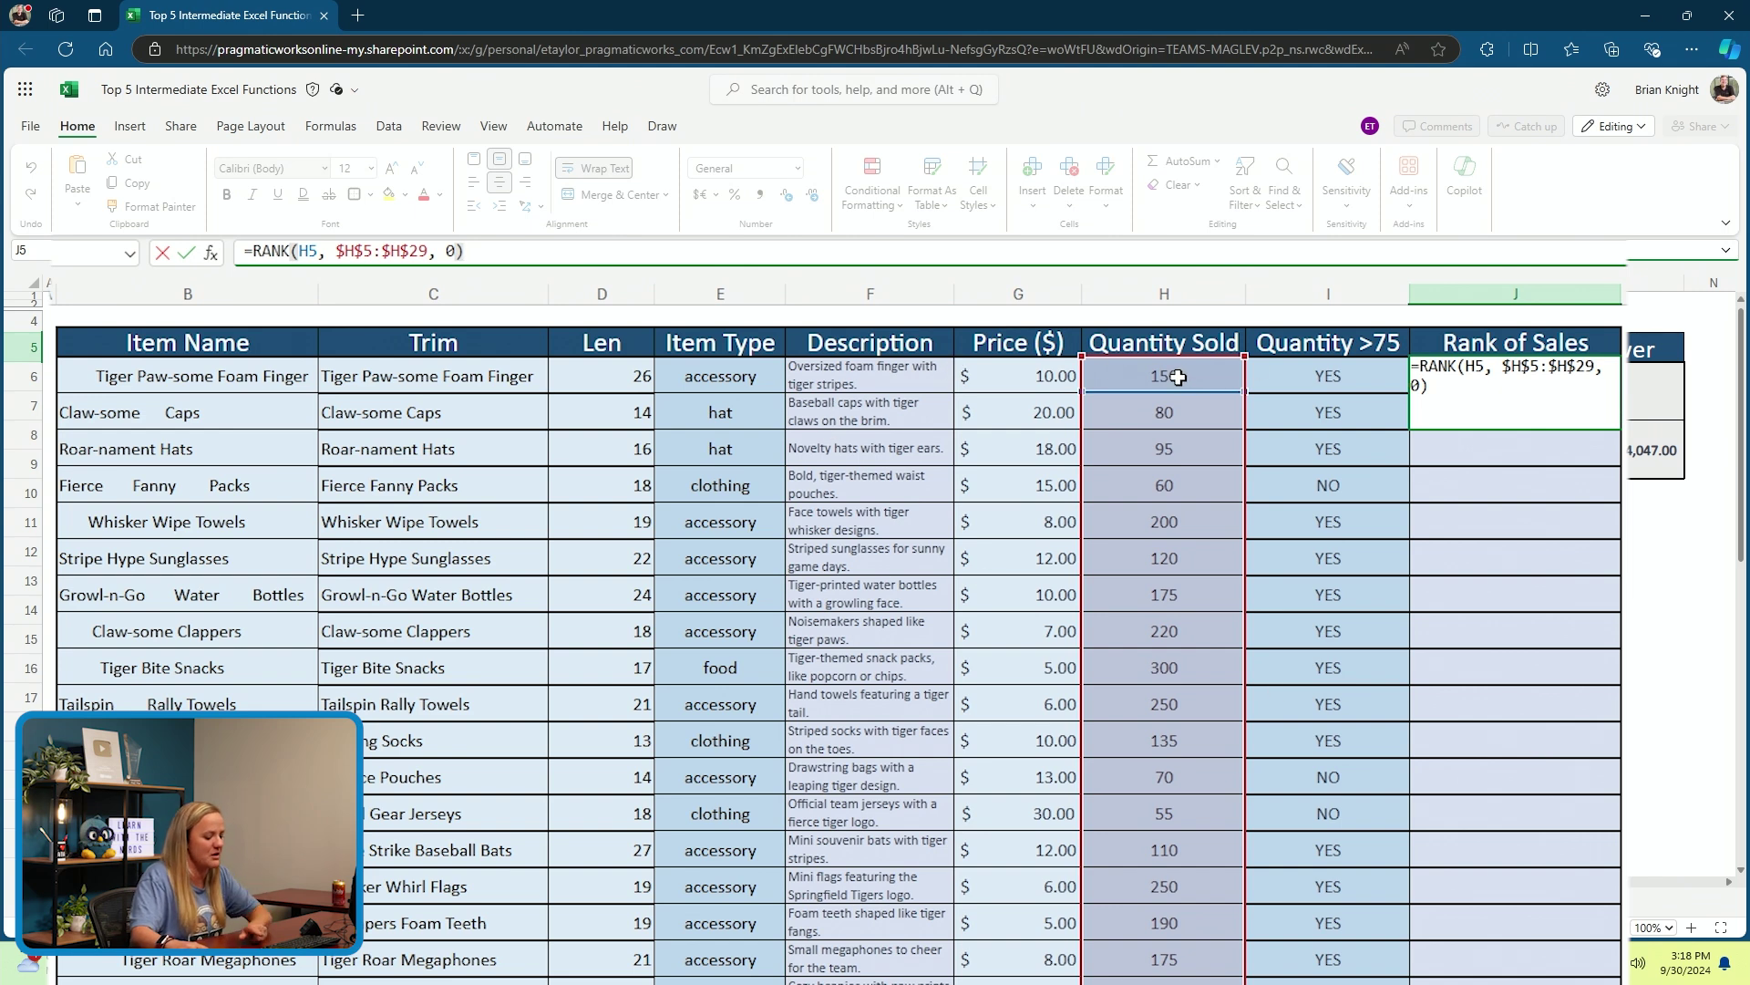
{"action": "key", "text": "Return"}
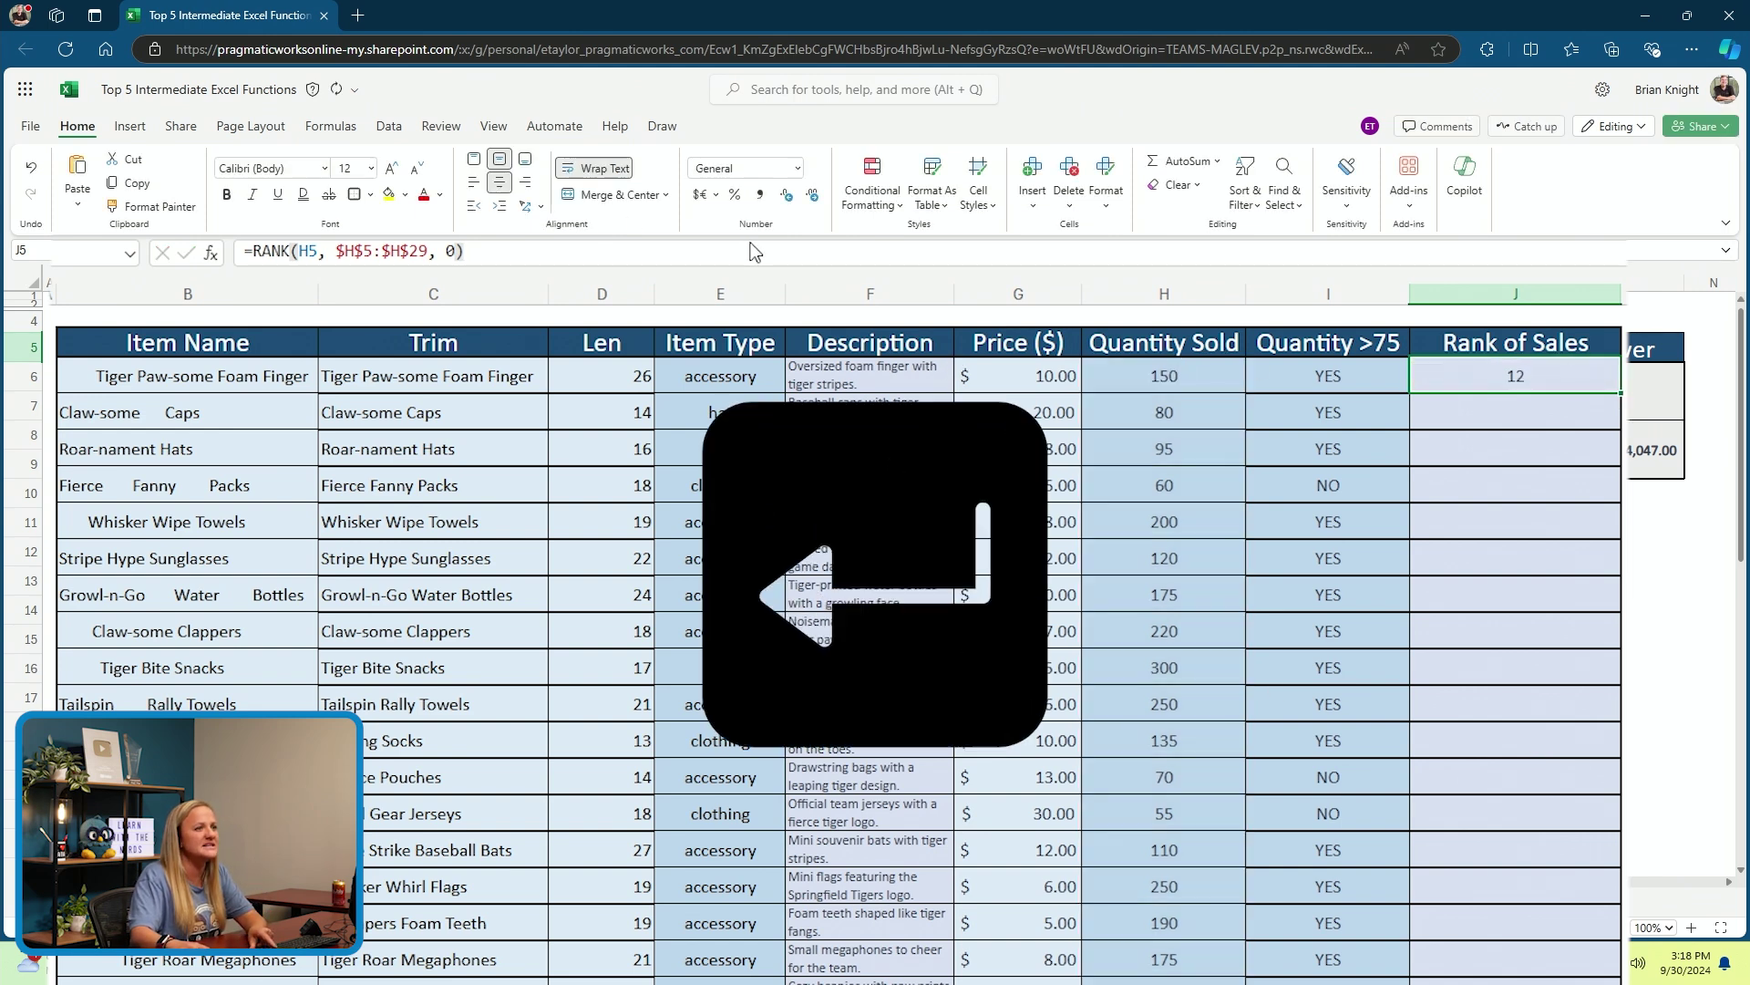
Copy J5's RANK formula down through J29, confirming Tail Swag Keychains' 310 units rank 1st
{"action": "left_click", "coordinate": [1475, 382]}
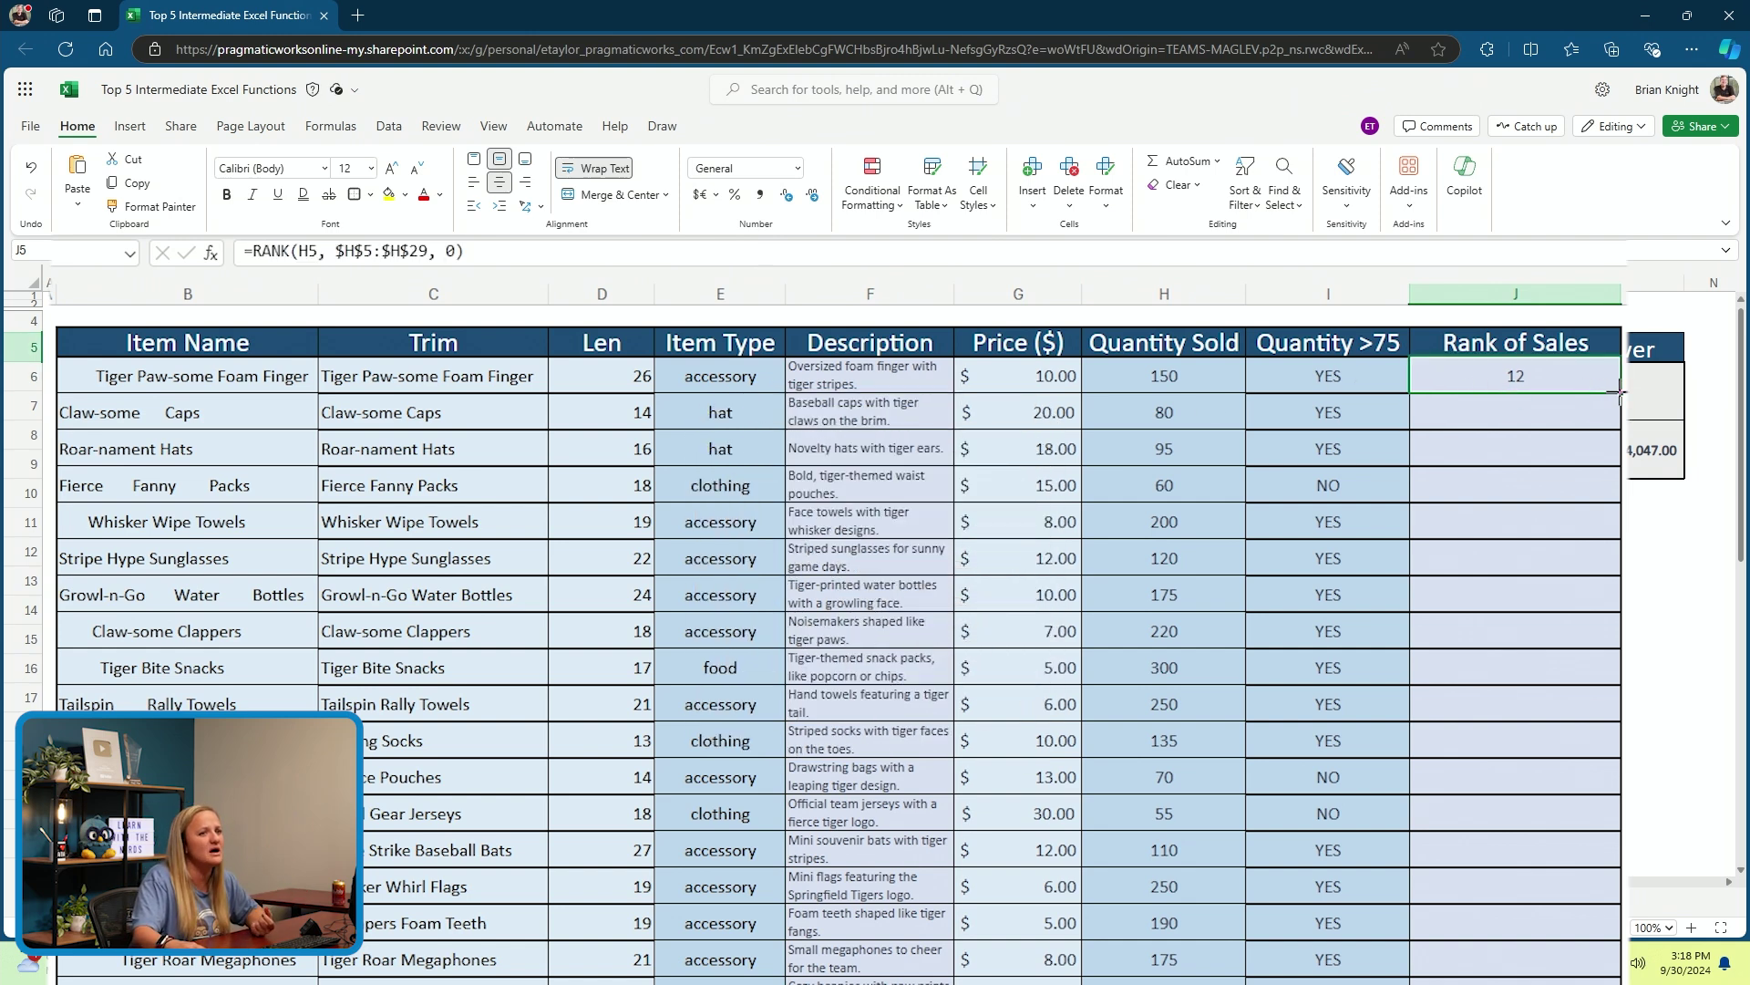
{"action": "left_click_drag", "start_coordinate": [1616, 393], "coordinate": [1603, 755]}
{"action": "left_click_drag", "start_coordinate": [1294, 652], "coordinate": [1281, 743]}
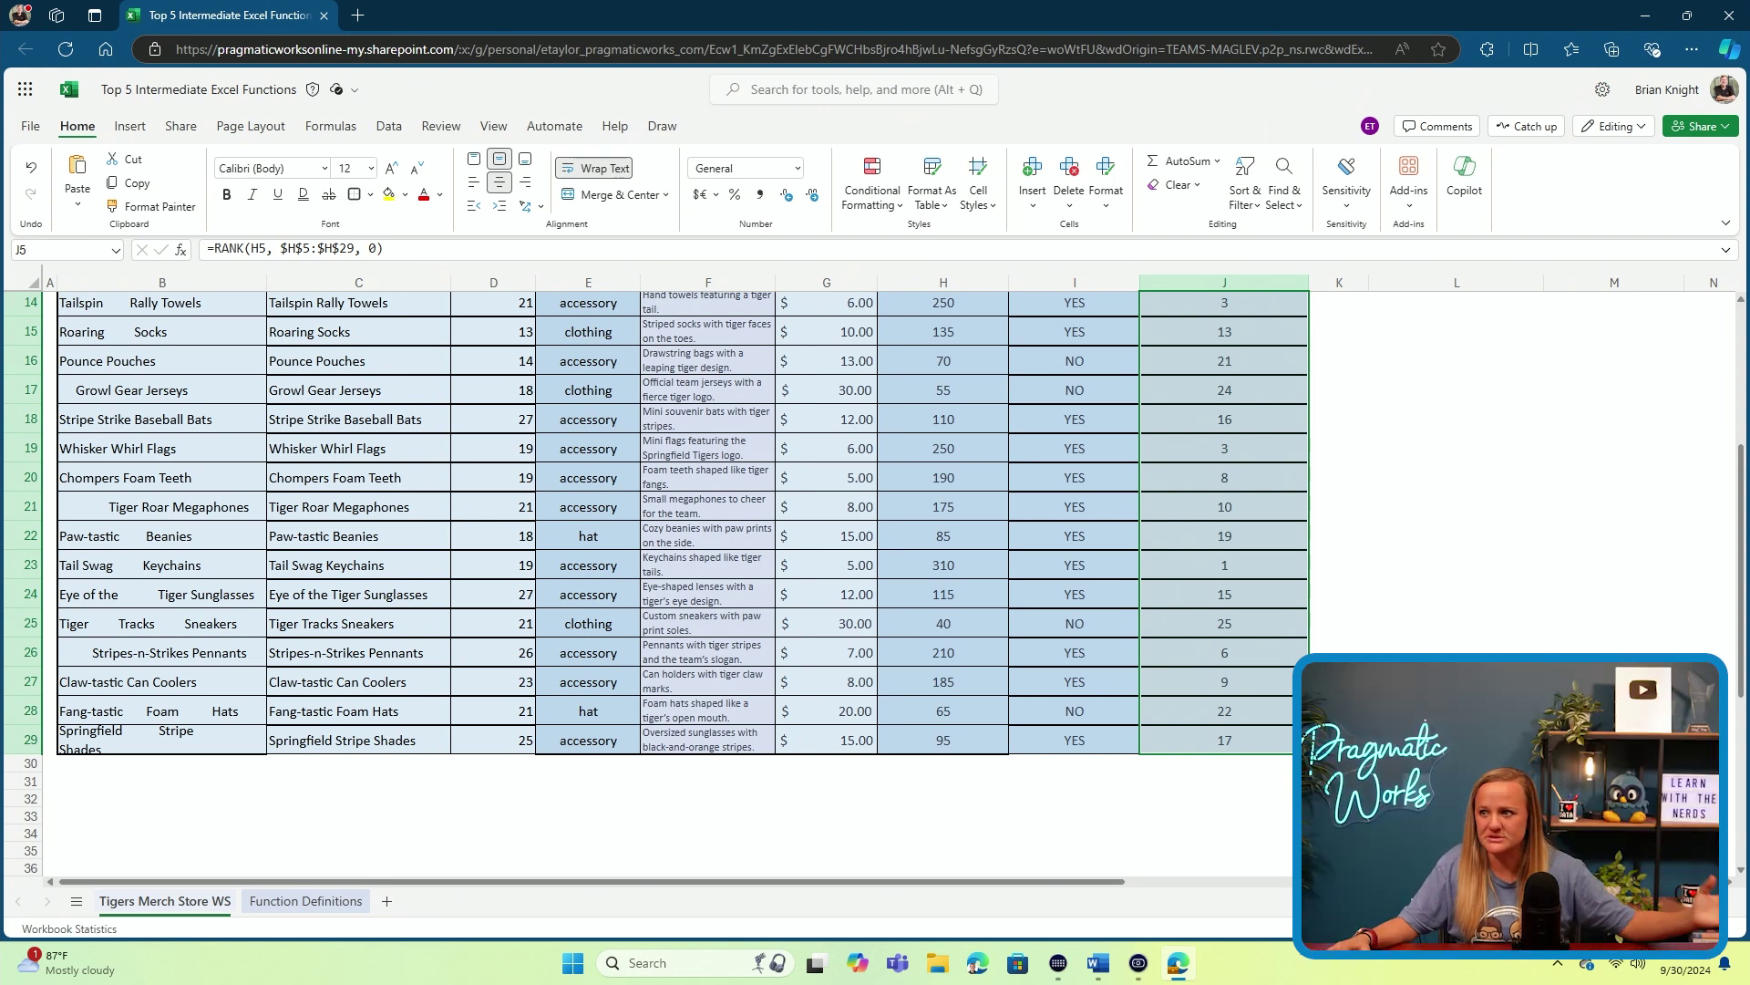
{"action": "left_click", "coordinate": [1218, 567]}
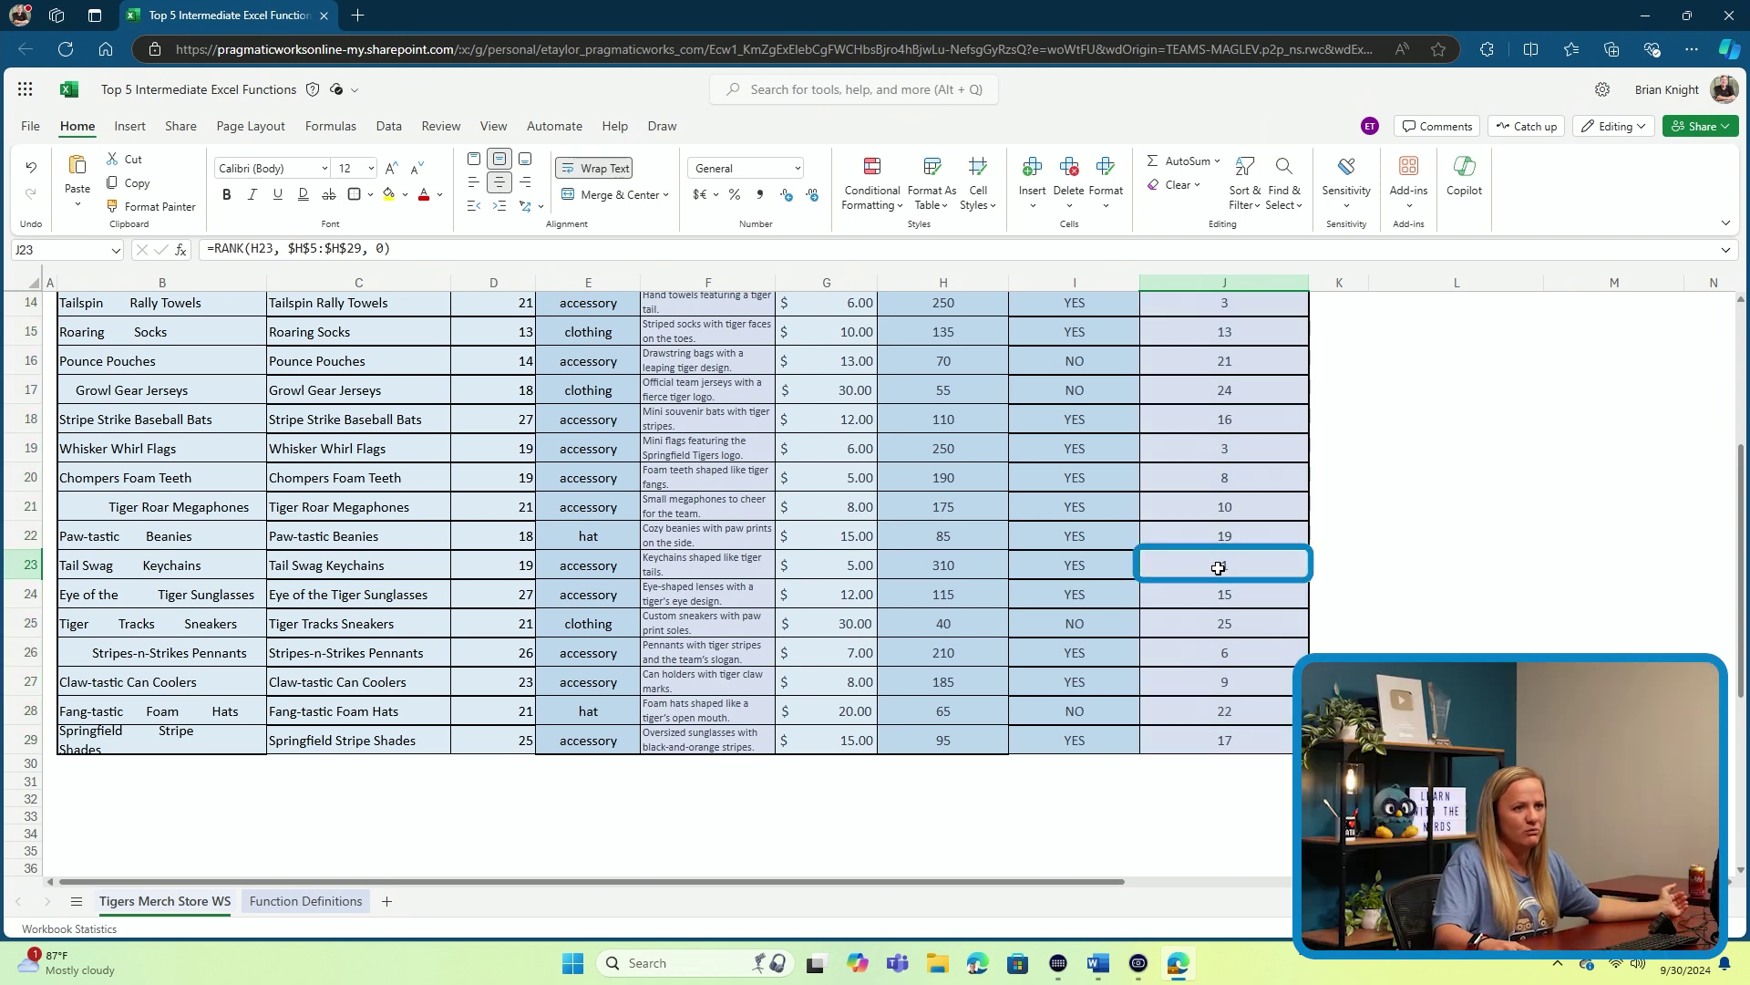
{"action": "left_click", "coordinate": [972, 568]}
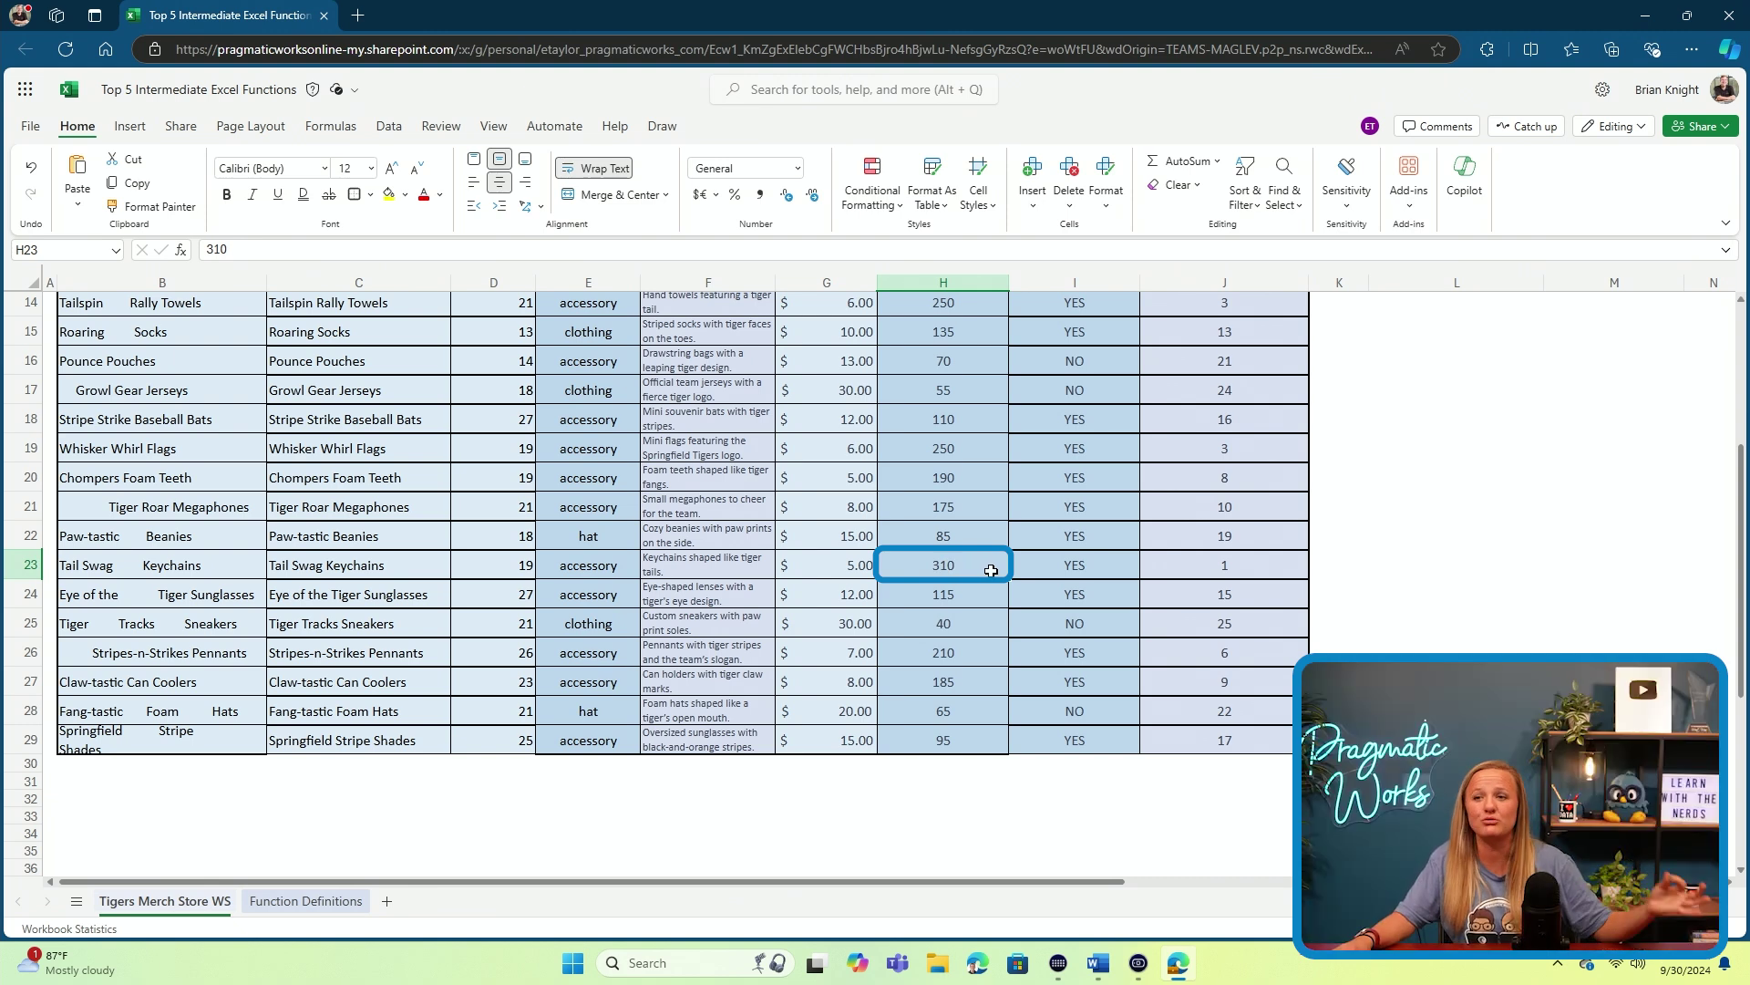
{"action": "left_click", "coordinate": [1202, 567]}
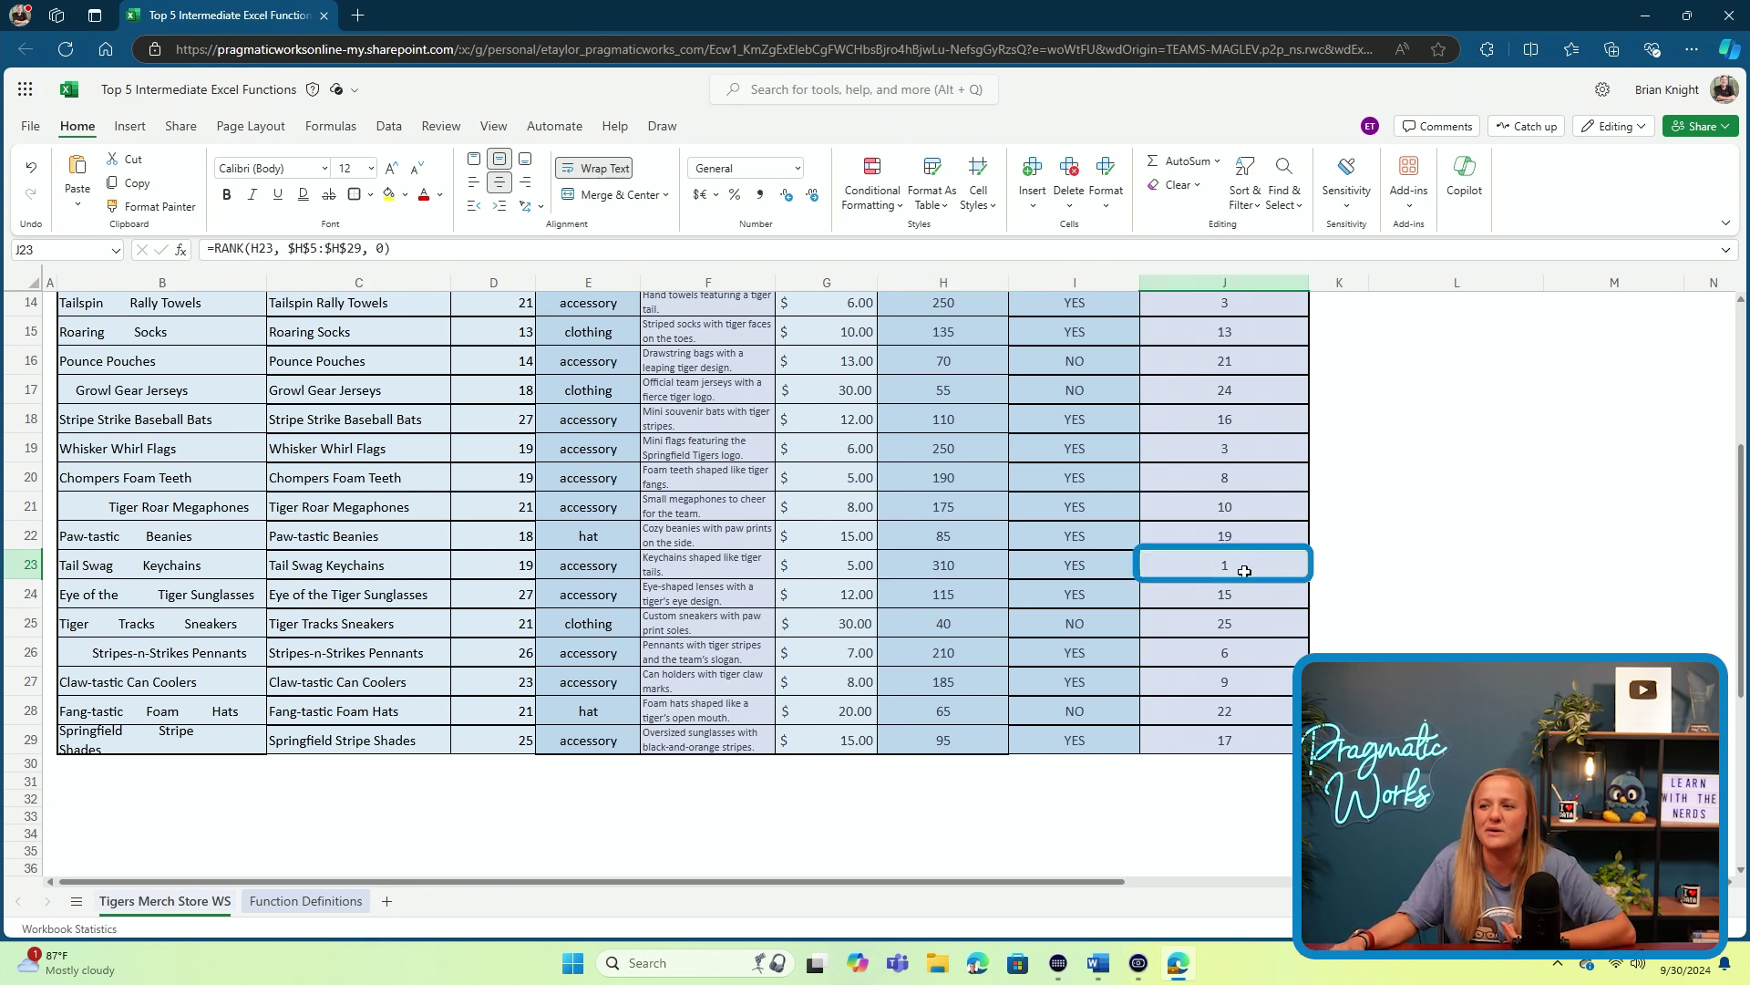